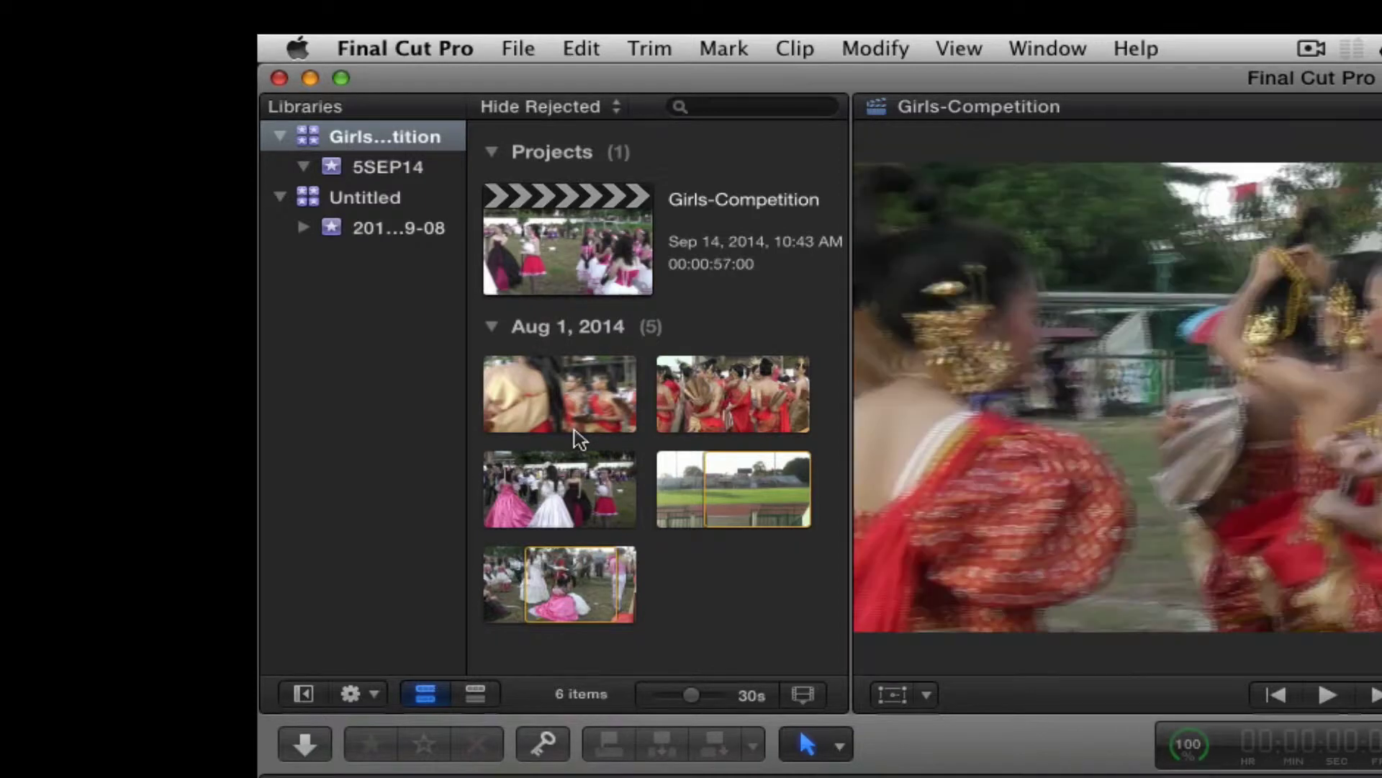
# Step: Hide the Libraries list beside the browser clips and show it again
pyautogui.click(494, 454)
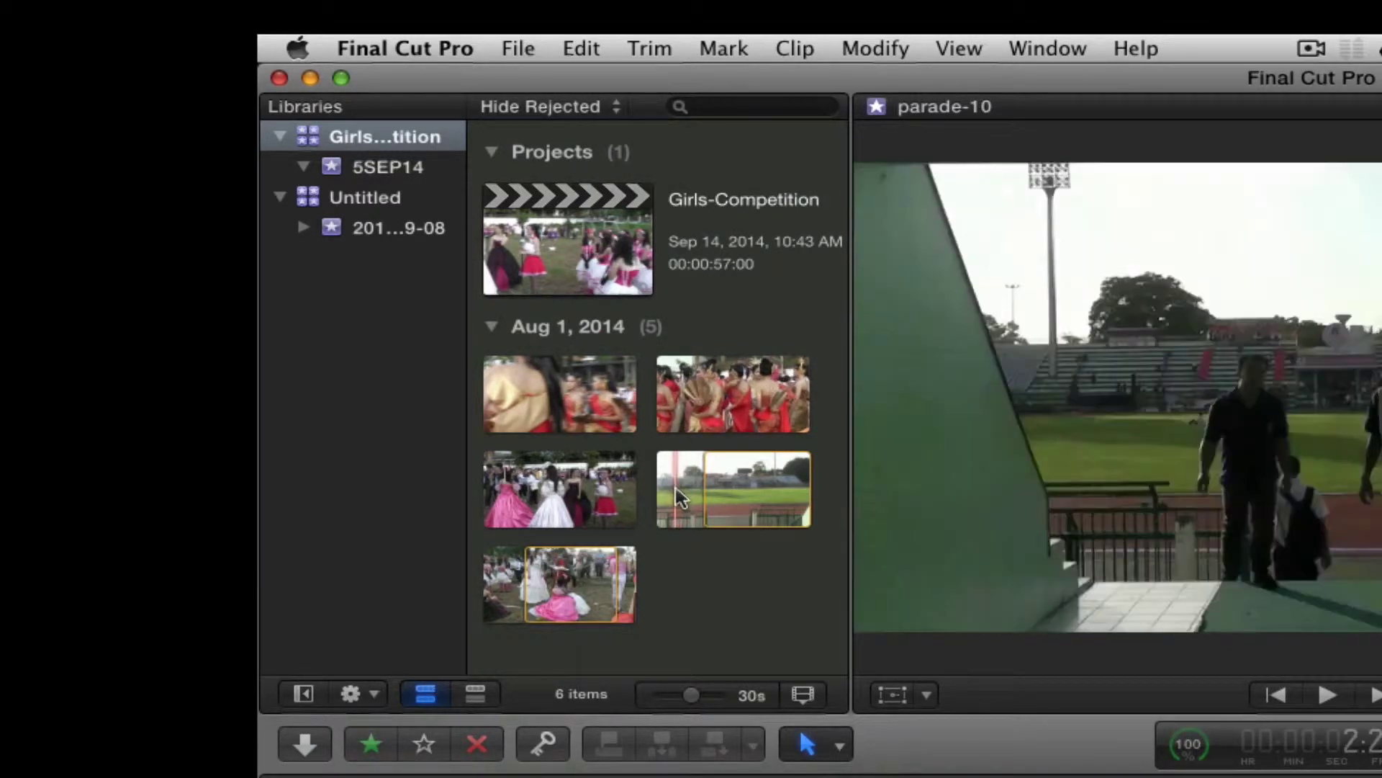
pyautogui.moveTo(707, 492); pyautogui.dragTo(705, 492)
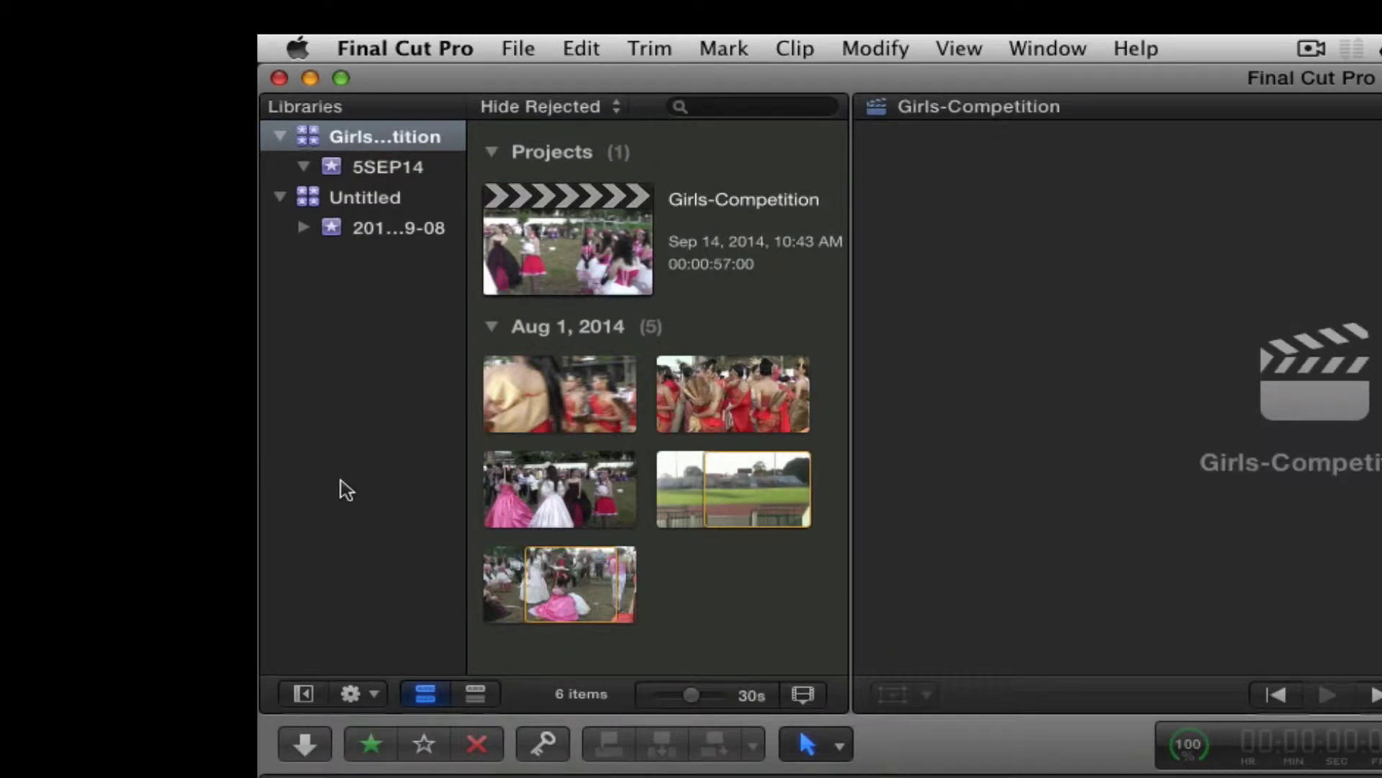
pyautogui.click(304, 693)
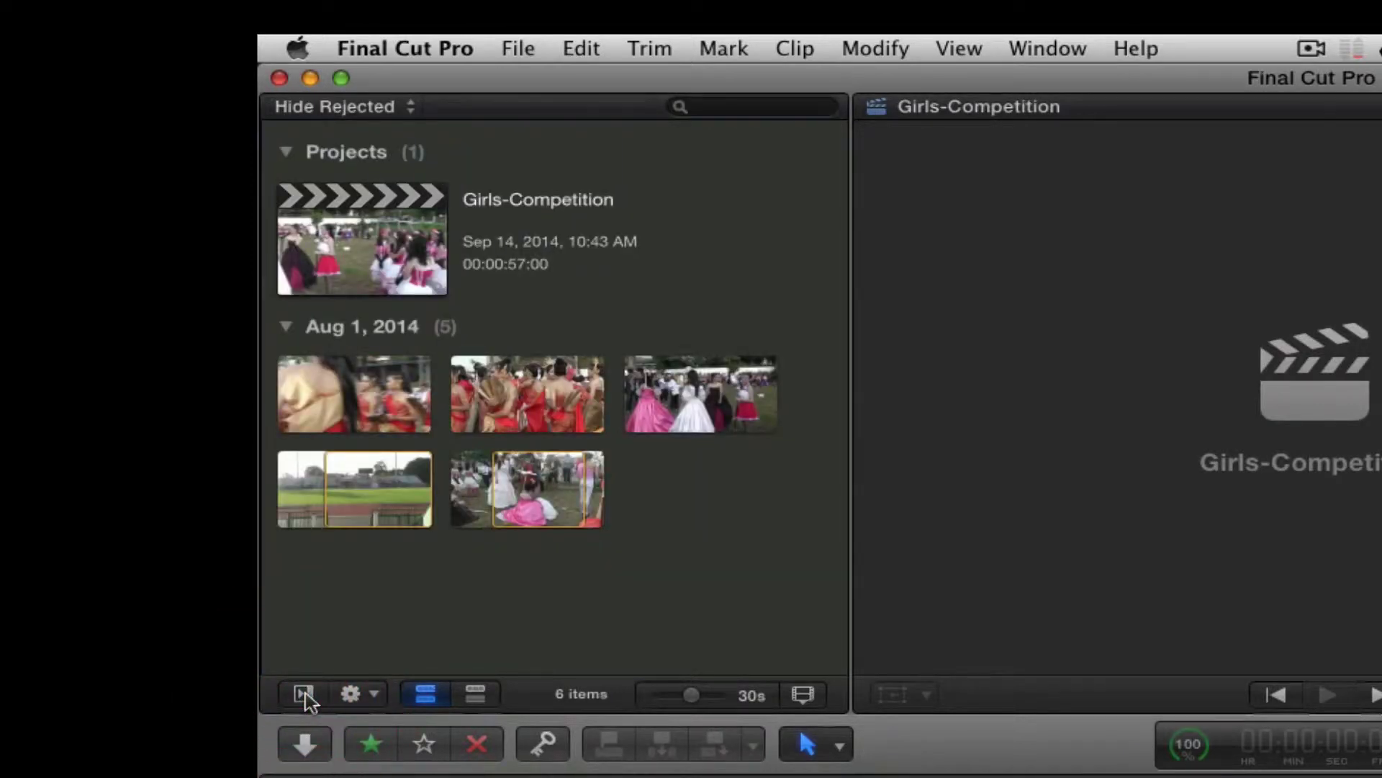
pyautogui.click(304, 693)
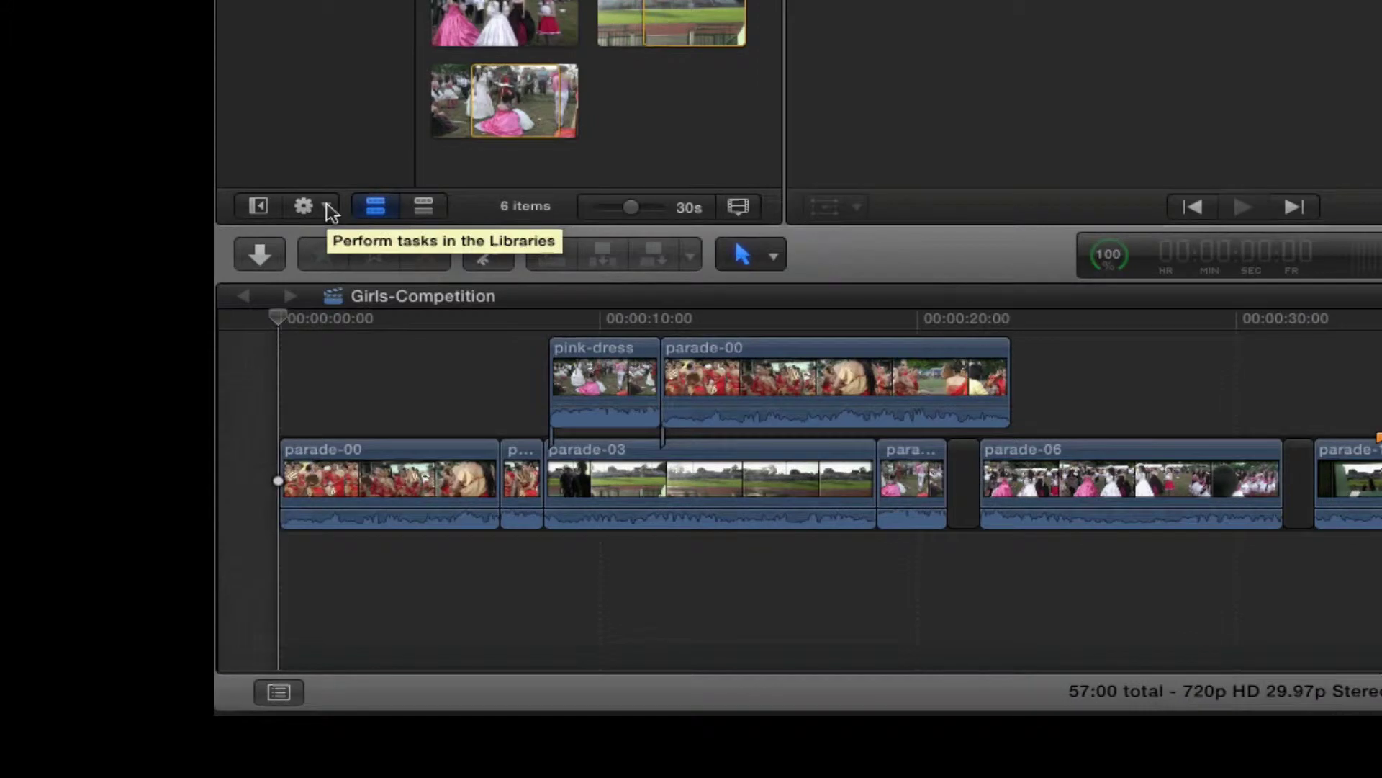
# Step: Look at the Libraries task options for grouping and sorting clips, leaving them unchanged
pyautogui.click(325, 208)
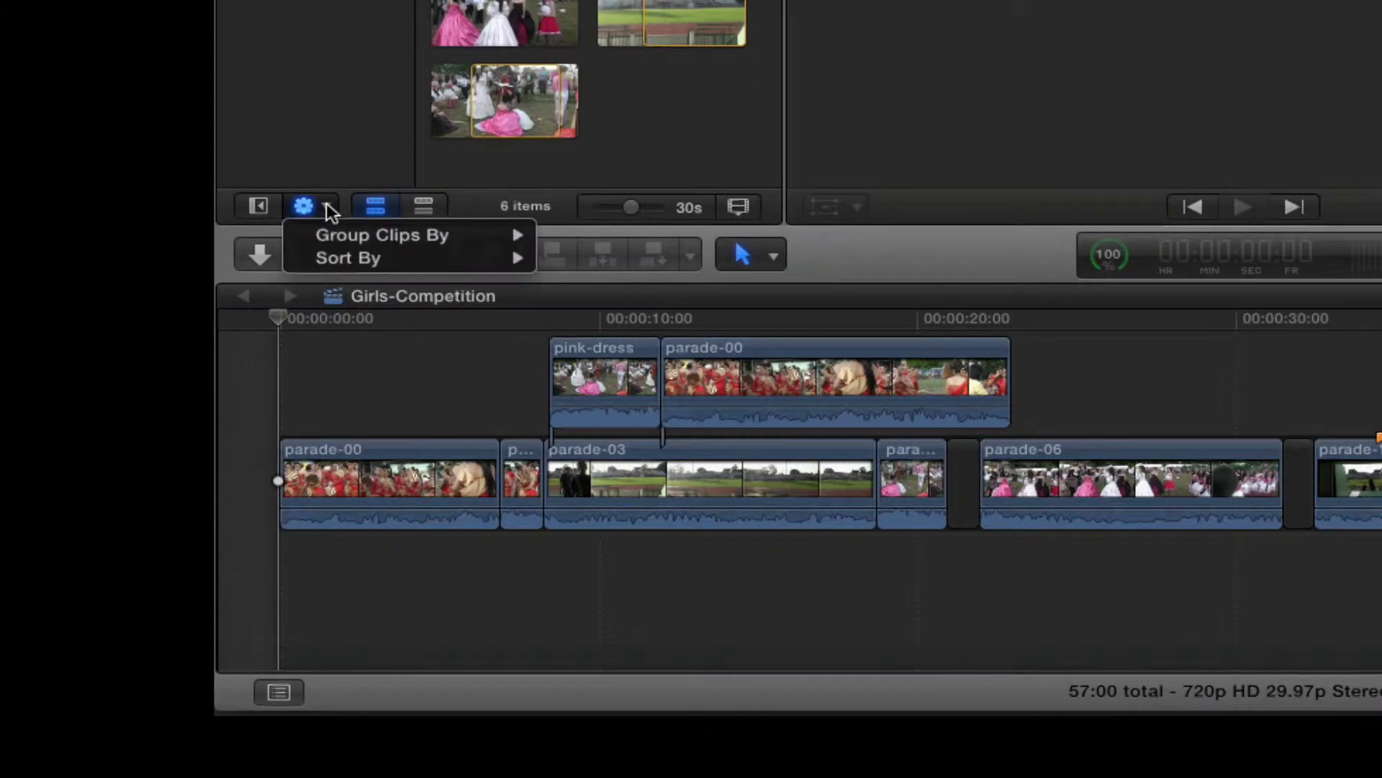
pyautogui.moveTo(425, 262)
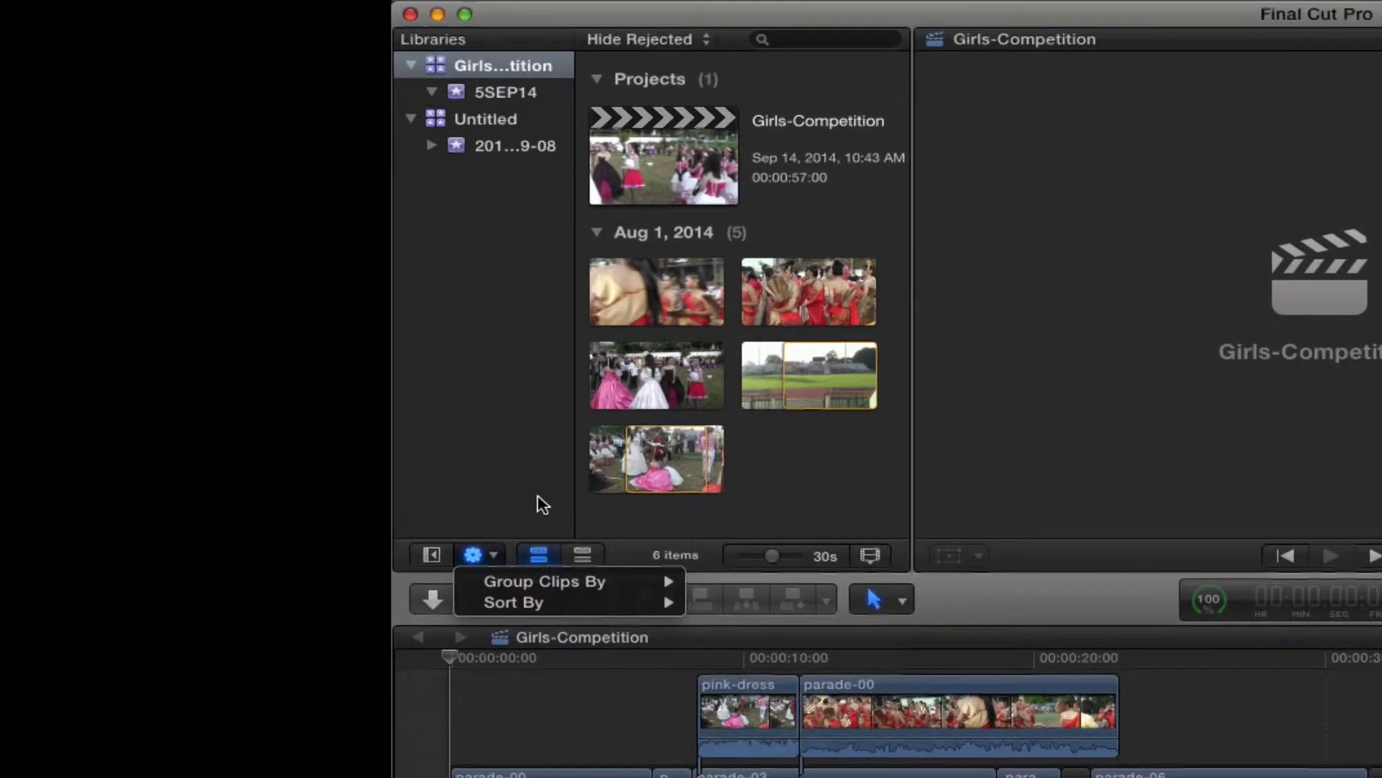
pyautogui.click(542, 504)
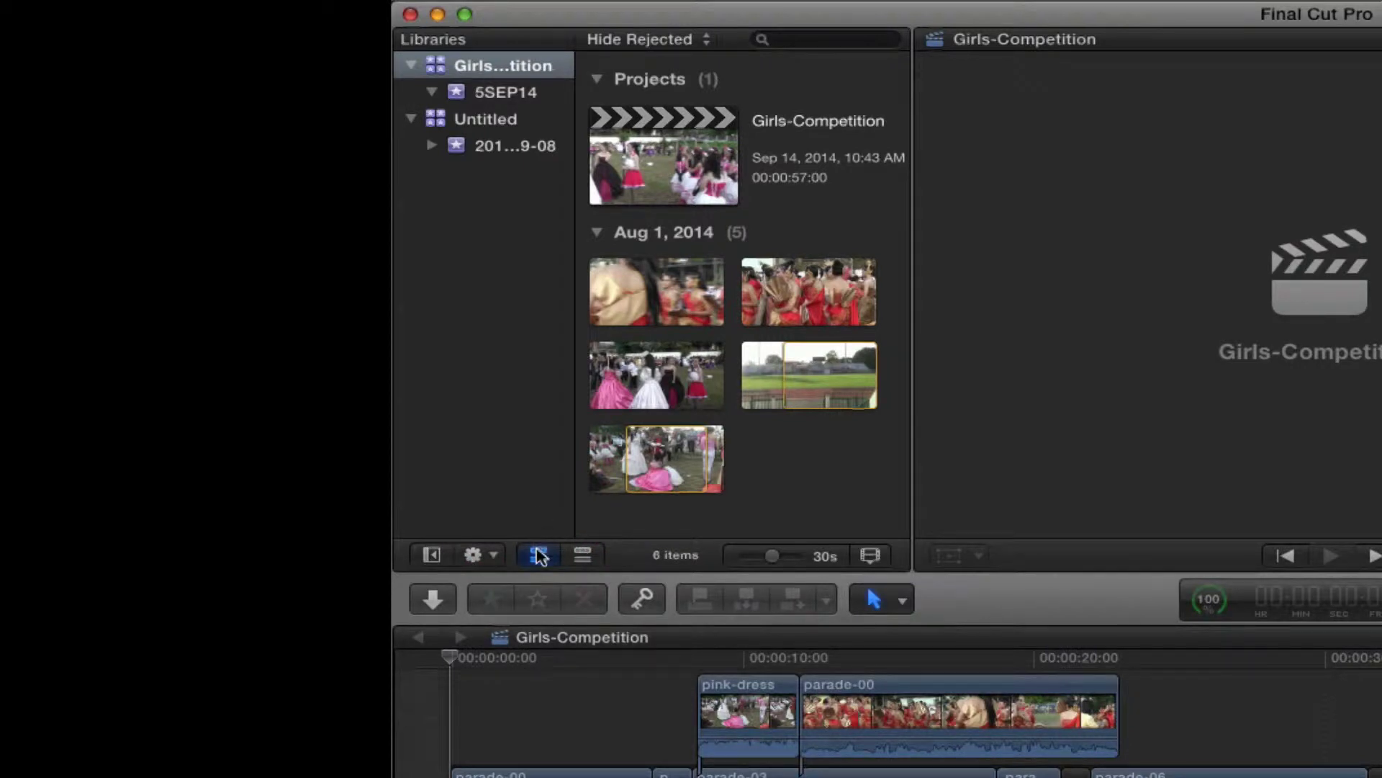
# Step: Look at the Aug 1, 2014 clips in list view and return the browser to filmstrip view
pyautogui.click(585, 556)
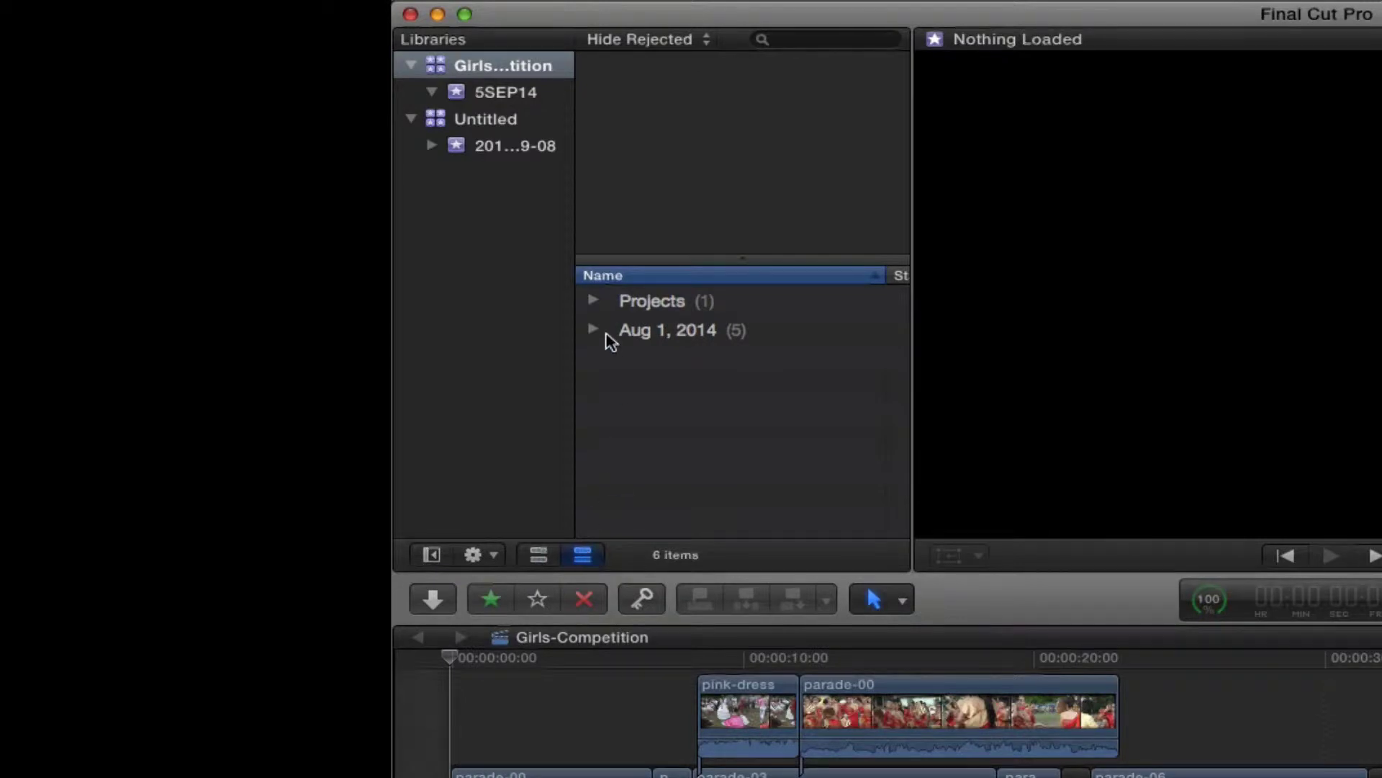
pyautogui.click(593, 331)
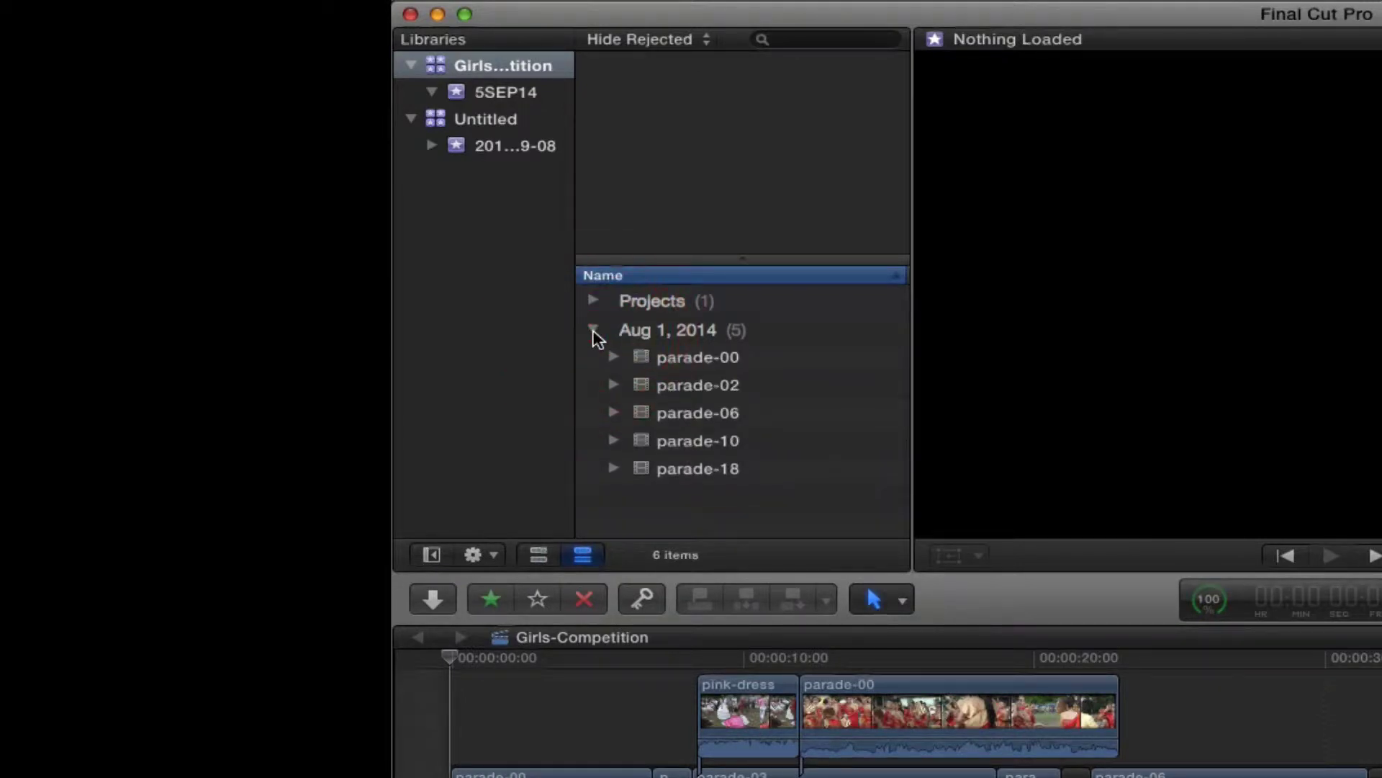
pyautogui.click(594, 331)
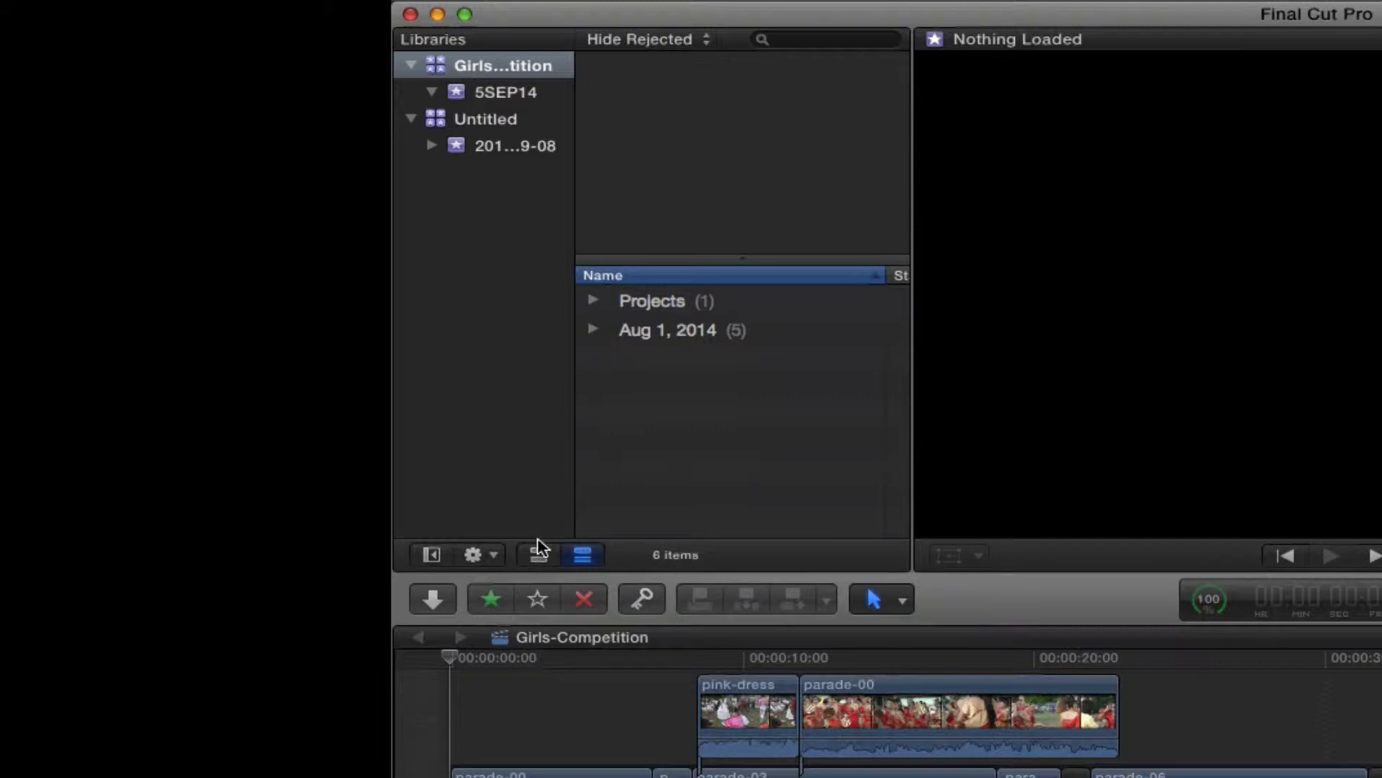
pyautogui.click(538, 559)
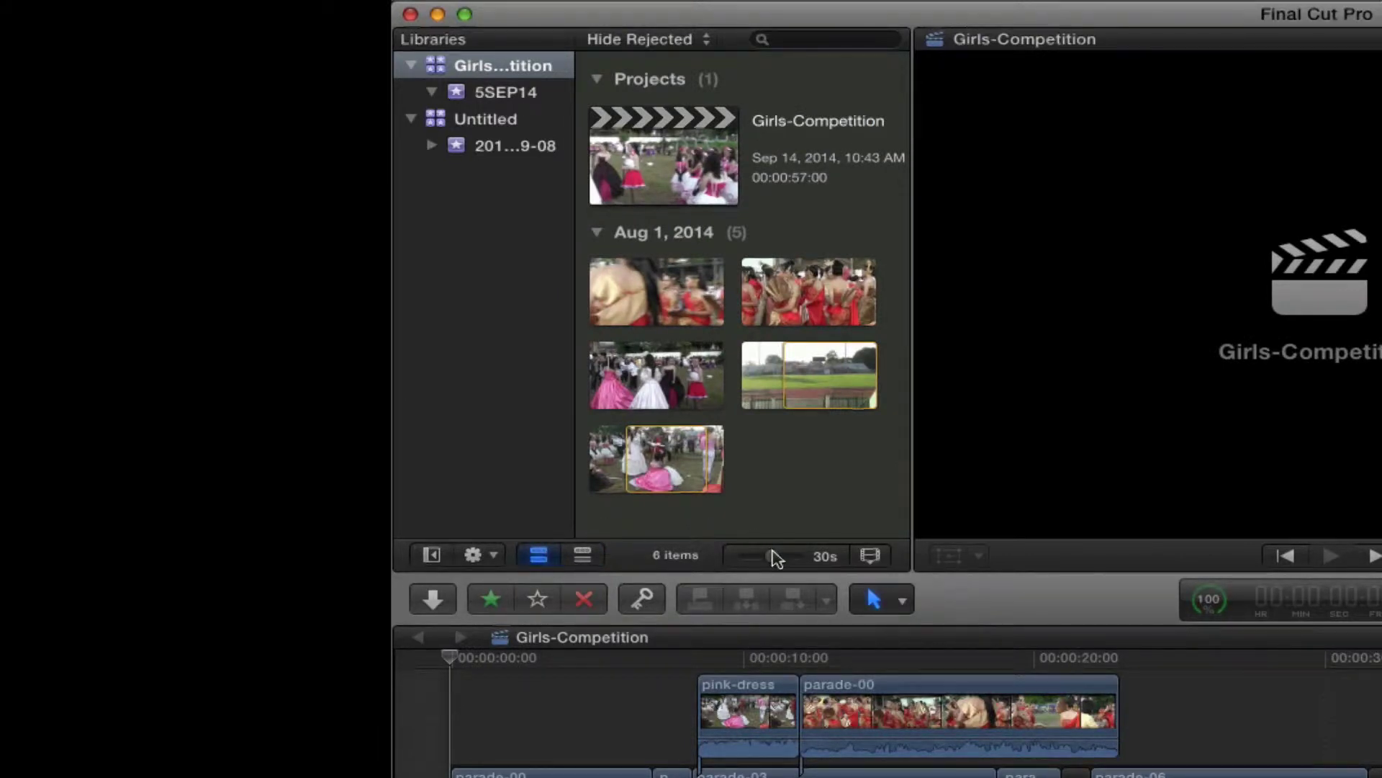
# Step: Set the browser filmstrip duration to 1m and slightly reduce the clip height, toggling waveforms on and back off
pyautogui.moveTo(771, 561); pyautogui.dragTo(773, 565)
pyautogui.click(871, 556)
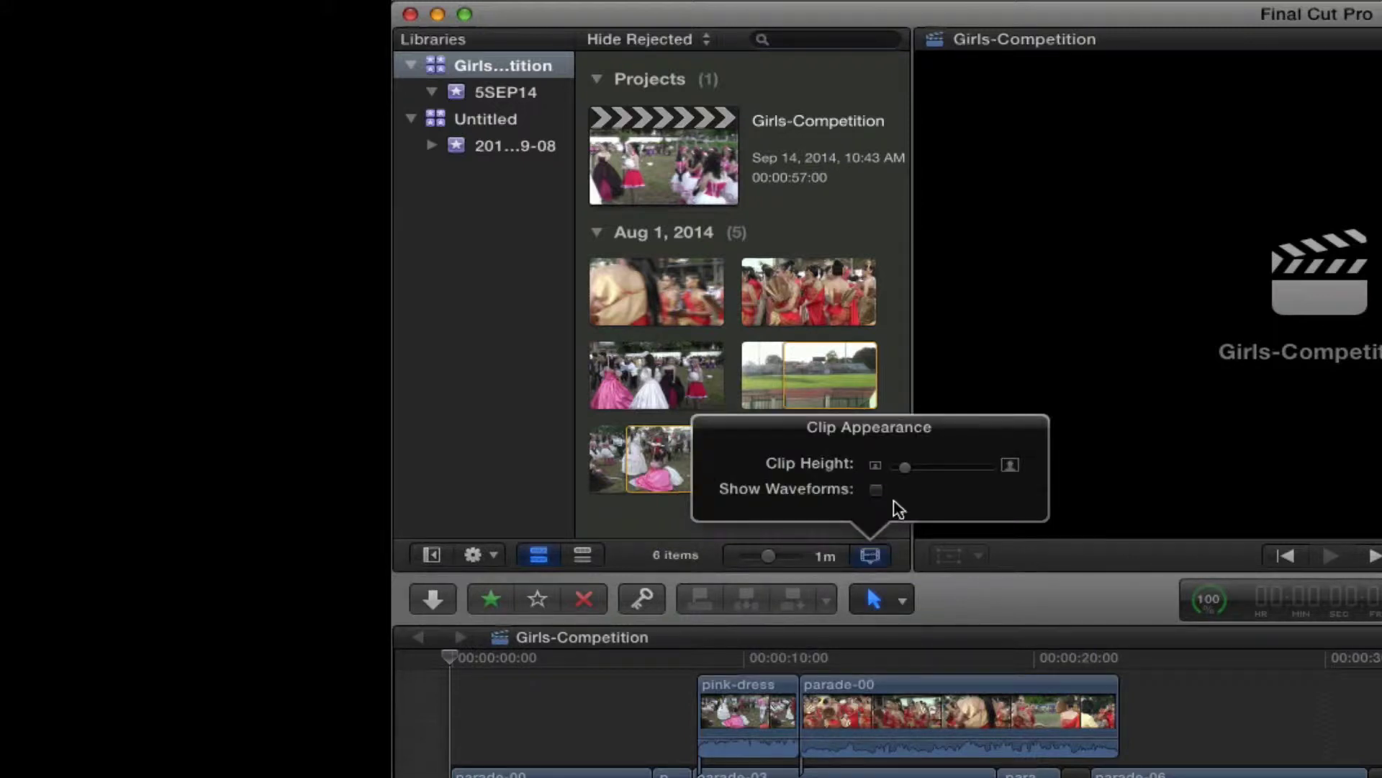
pyautogui.moveTo(906, 468)
pyautogui.mouseDown()
pyautogui.moveTo(942, 469)
pyautogui.moveTo(906, 473)
pyautogui.mouseUp()
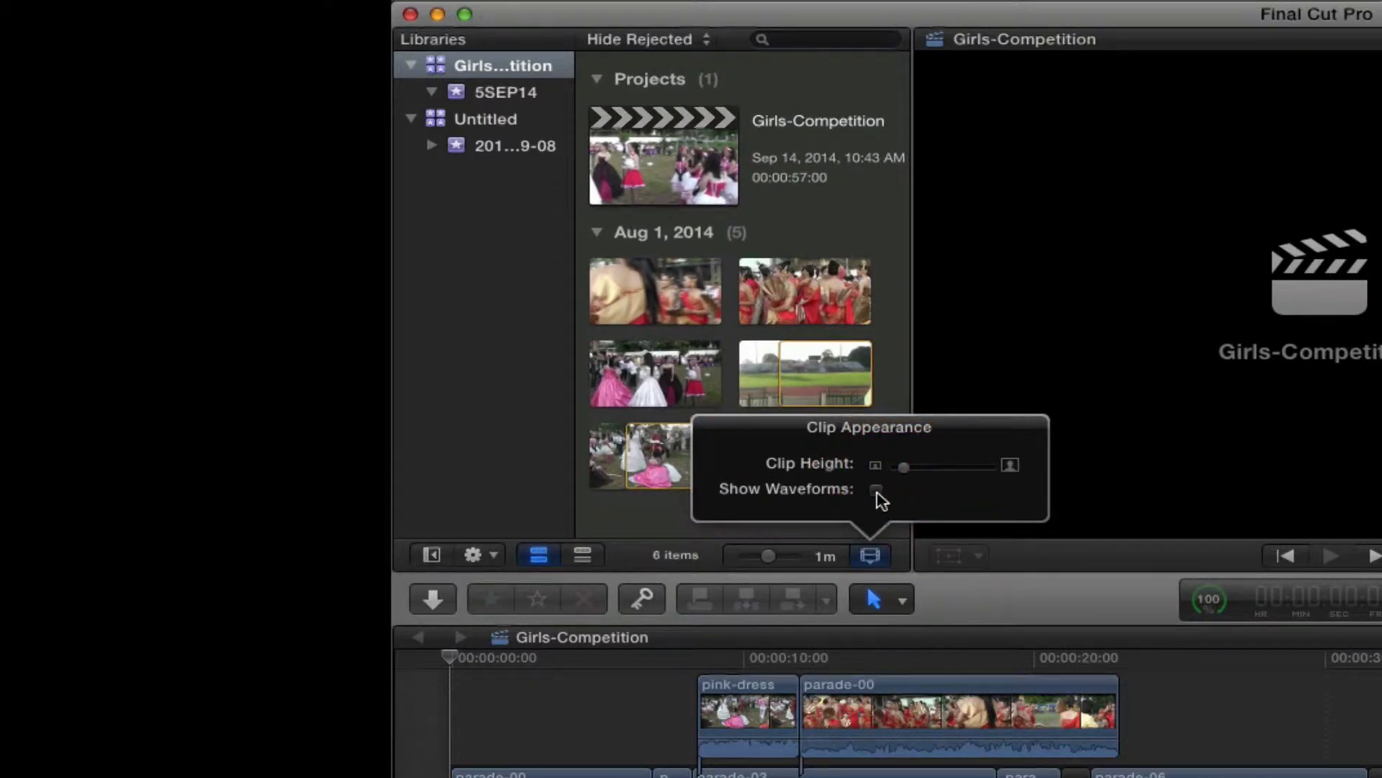
pyautogui.click(877, 491)
pyautogui.click(877, 492)
pyautogui.click(674, 529)
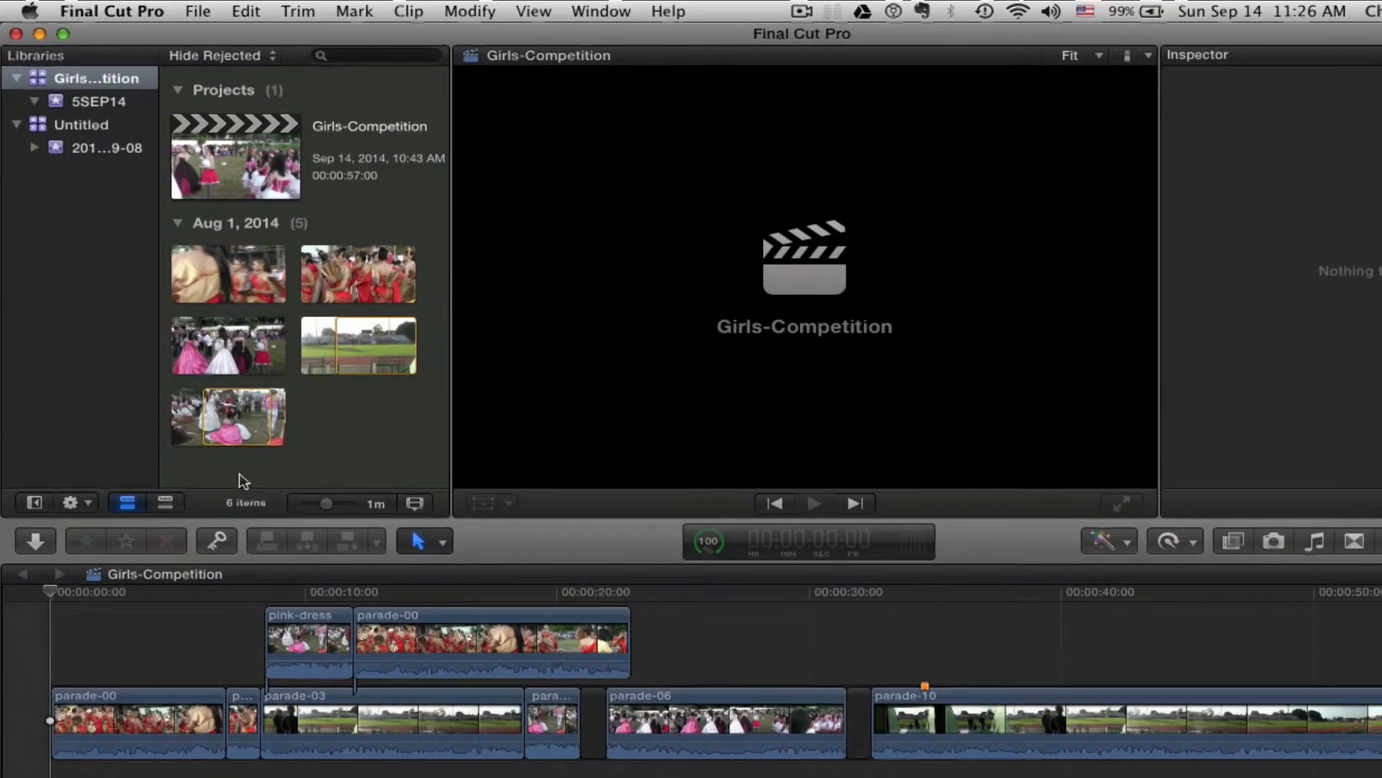
# Step: Select the first parade-00 clip in the primary storyline and place the playhead at about 2:09
pyautogui.click(495, 620)
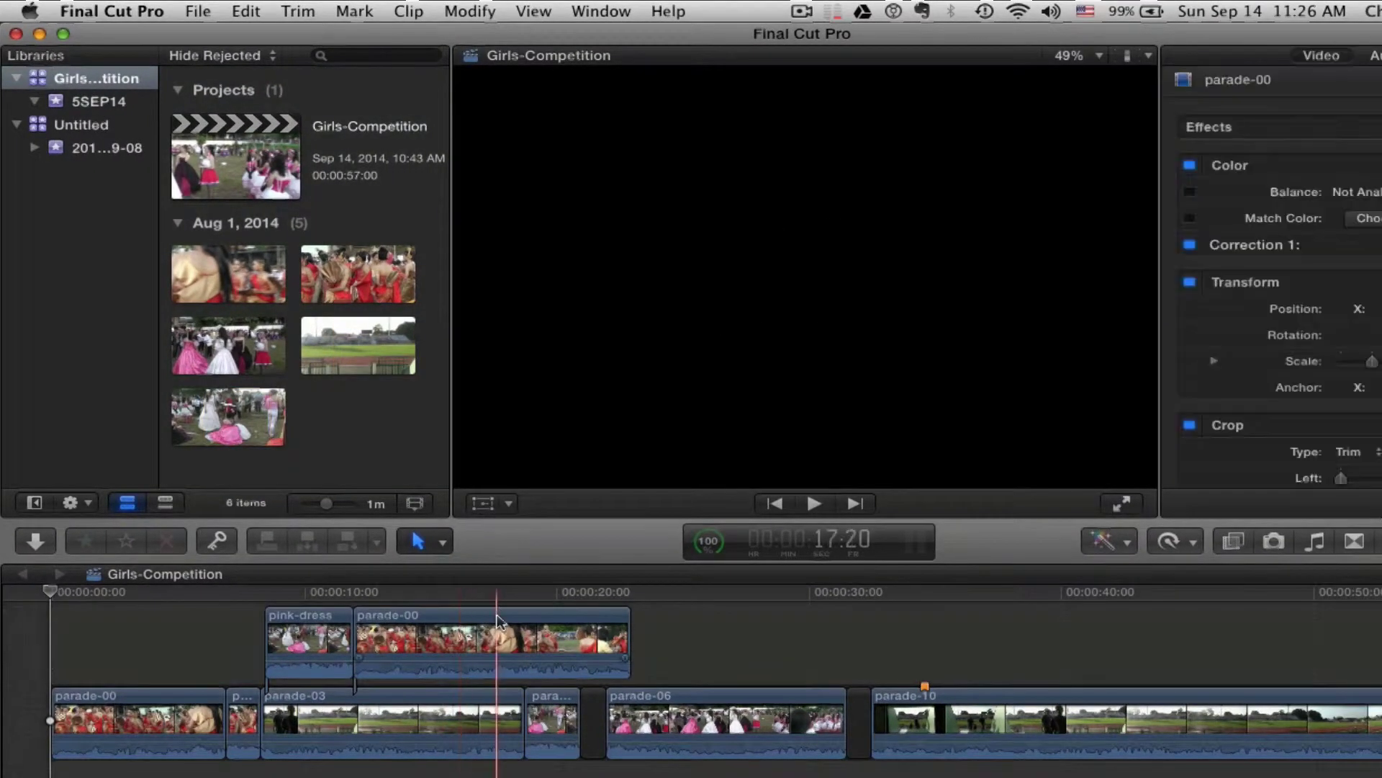
pyautogui.click(110, 696)
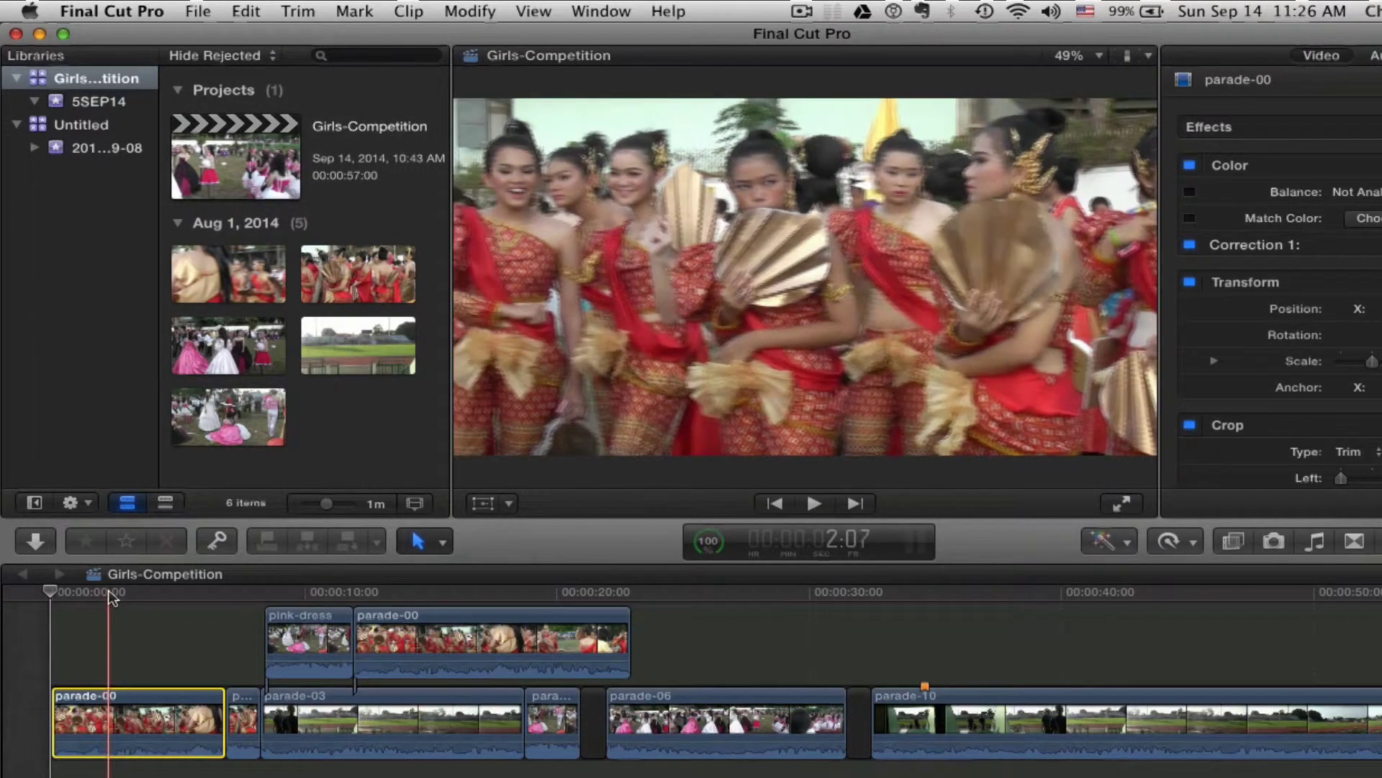
pyautogui.click(109, 596)
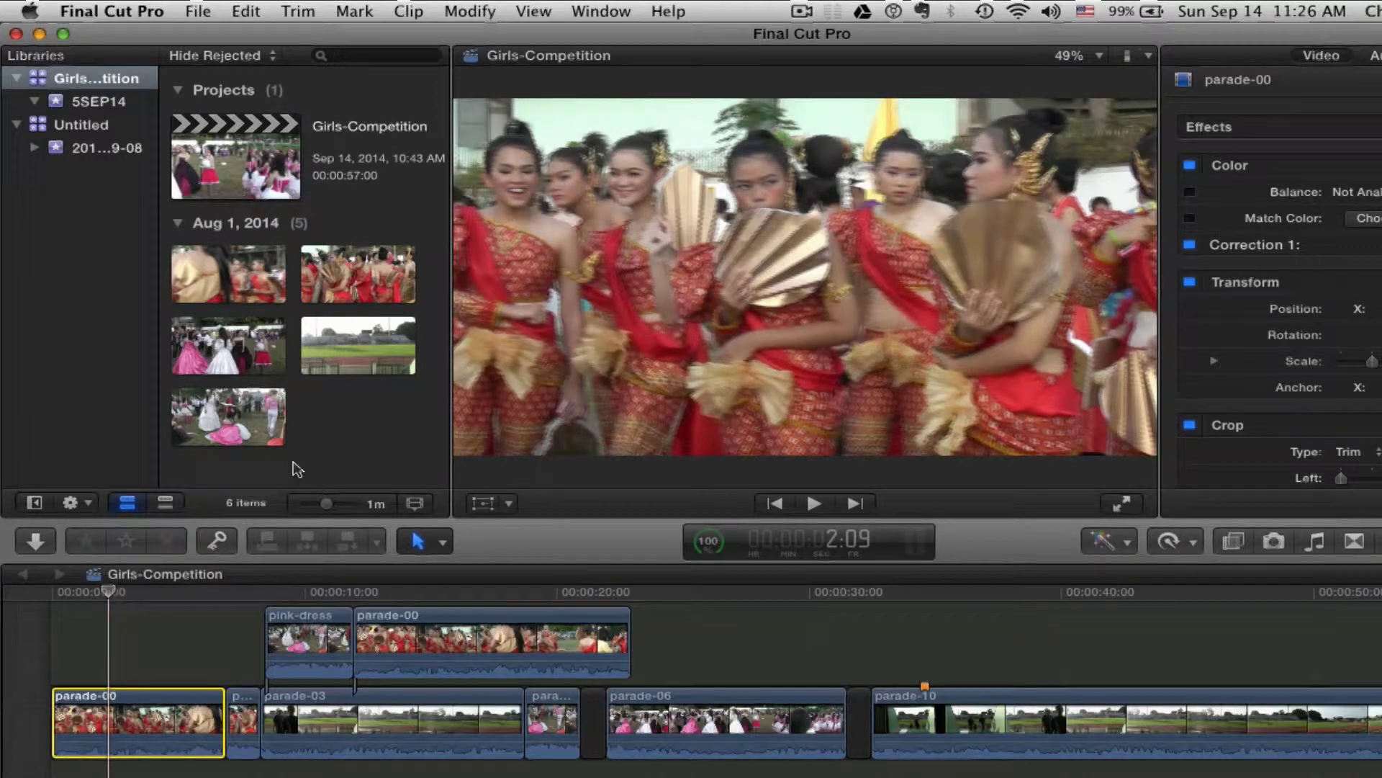
# Step: Check the viewer's Transform, Crop and Distort options, and play the project full screen before returning to the normal window
pyautogui.click(510, 504)
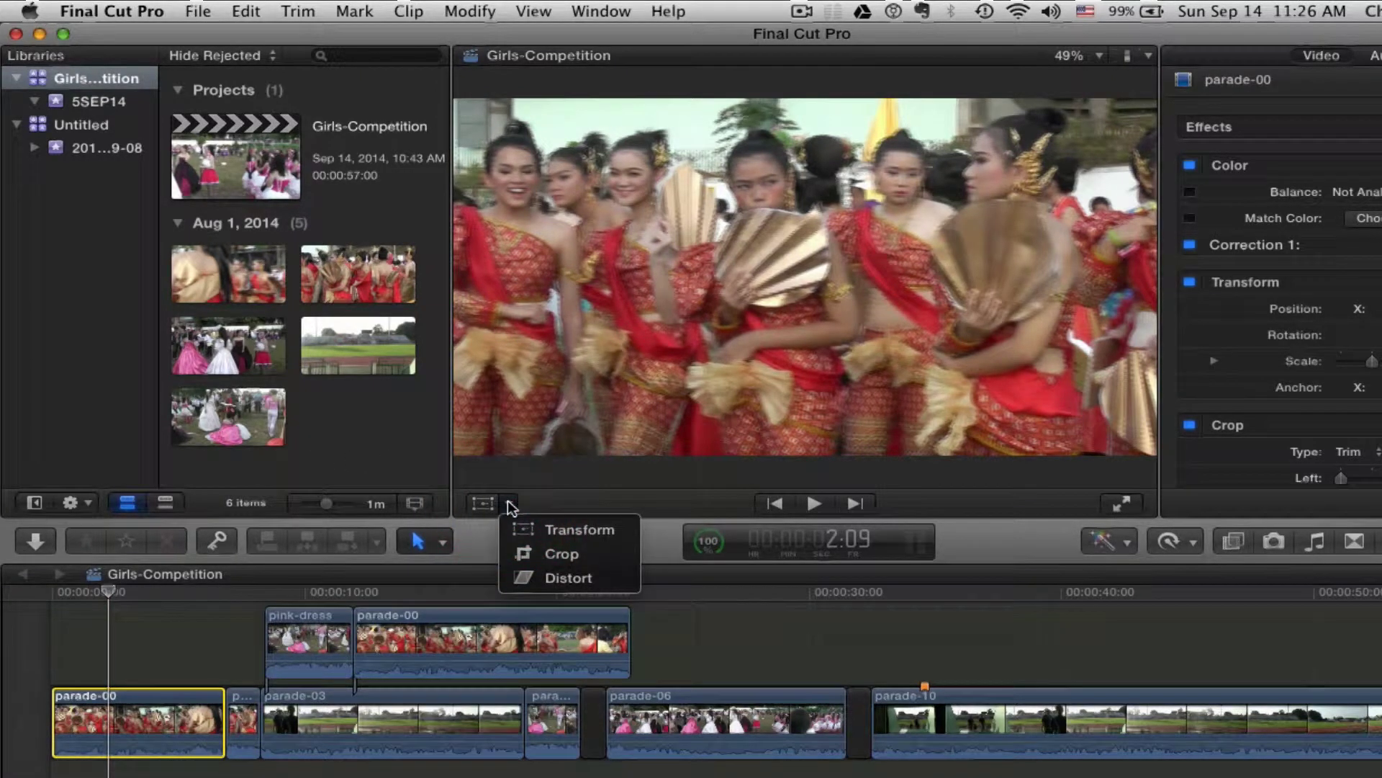
pyautogui.click(510, 505)
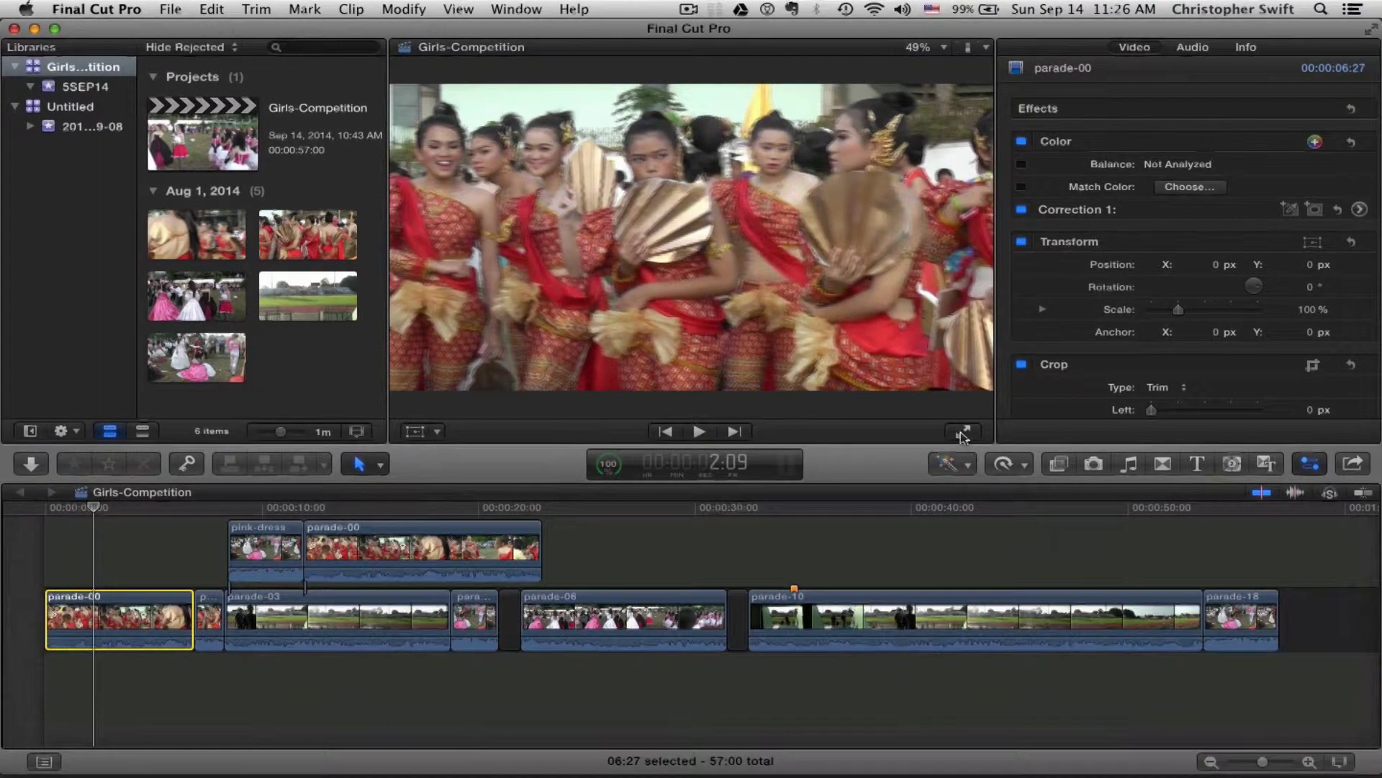
pyautogui.click(987, 443)
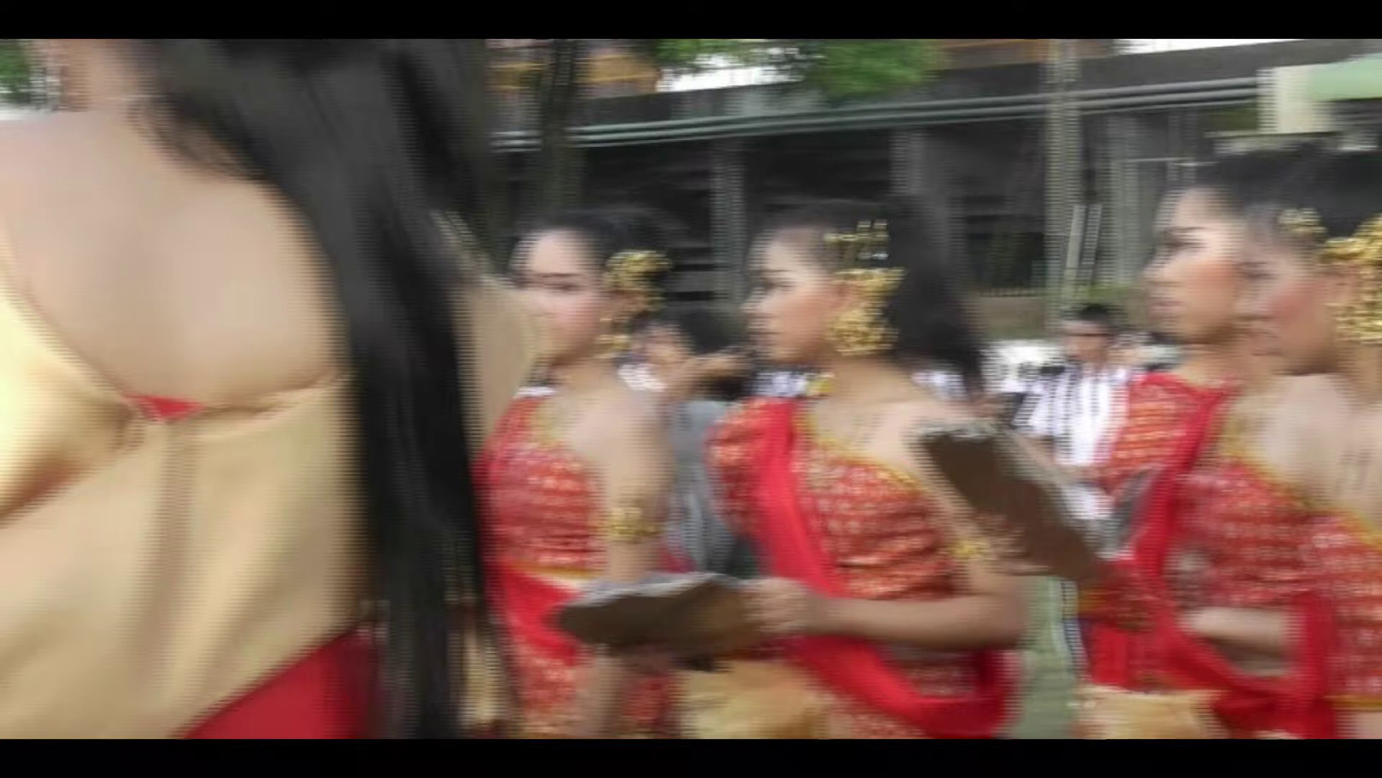
pyautogui.press('Escape')
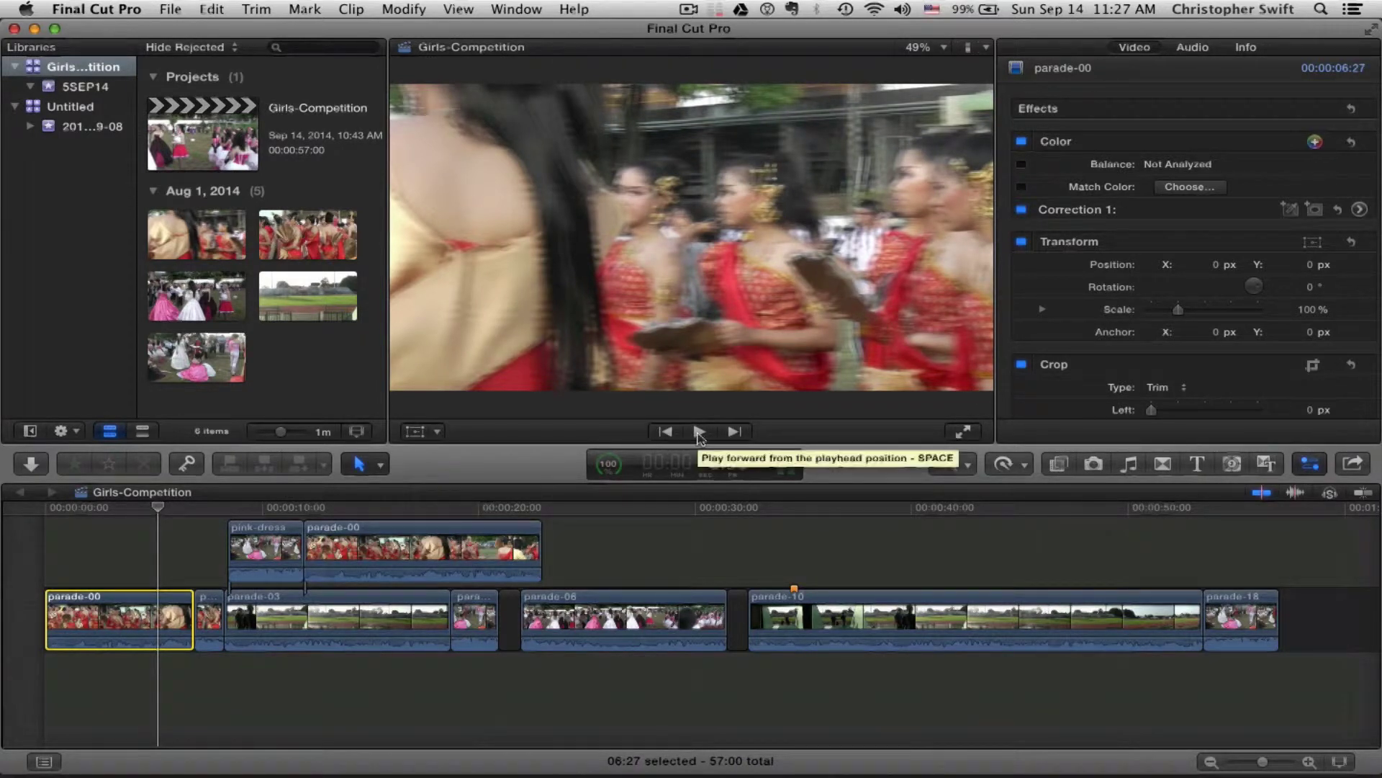
# Step: Play and pause the project in the viewer from the playhead position
pyautogui.click(699, 432)
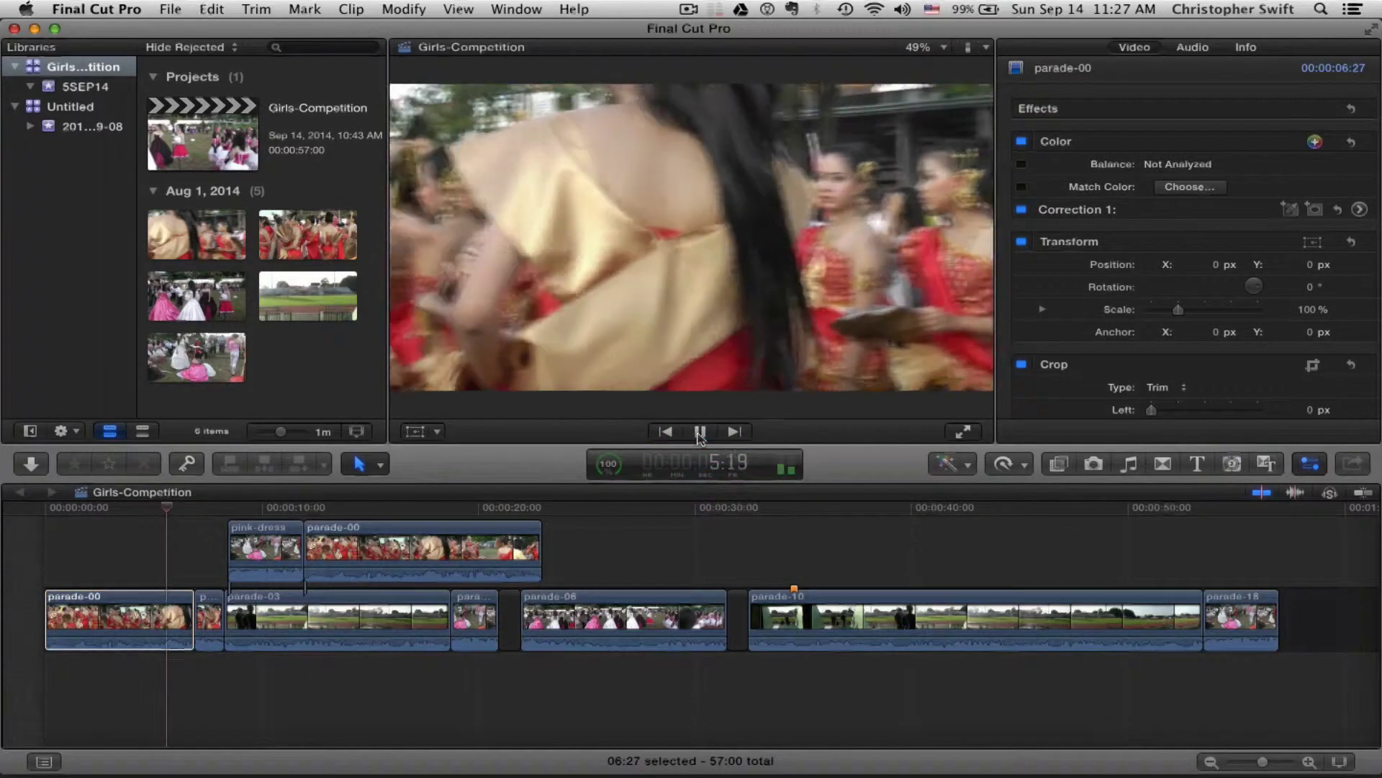
pyautogui.click(699, 432)
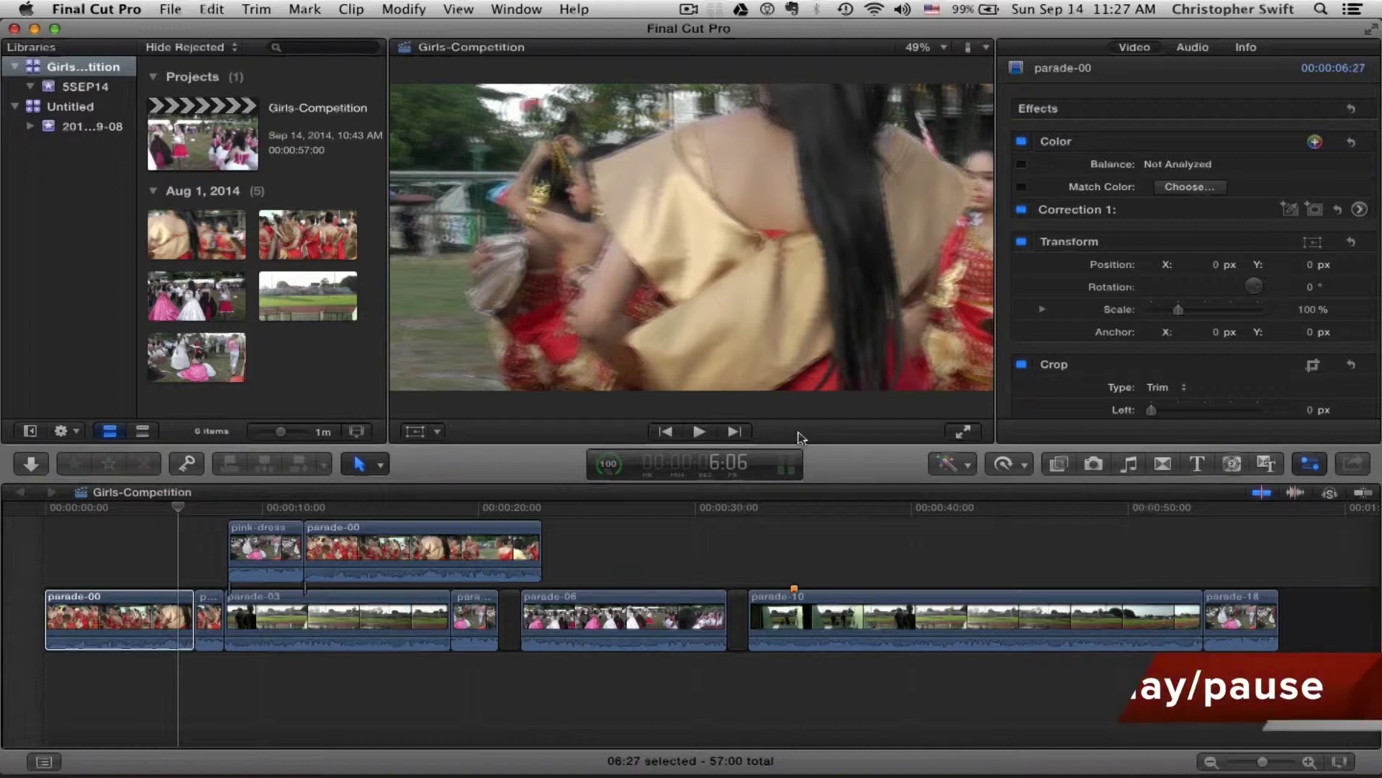
pyautogui.press('space')
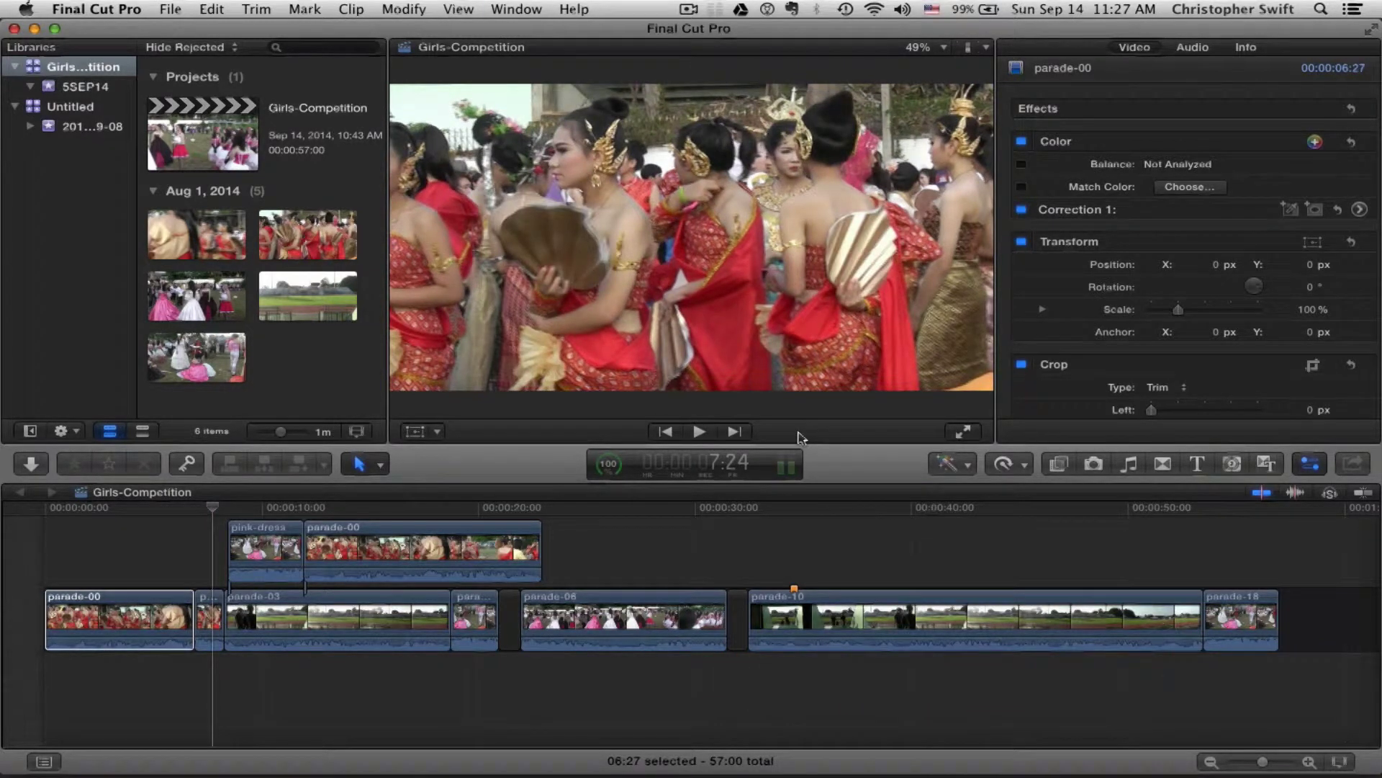
# Step: Move the playhead forward through the edit points to 20:29 and back to the one at 11:29
pyautogui.click(735, 432)
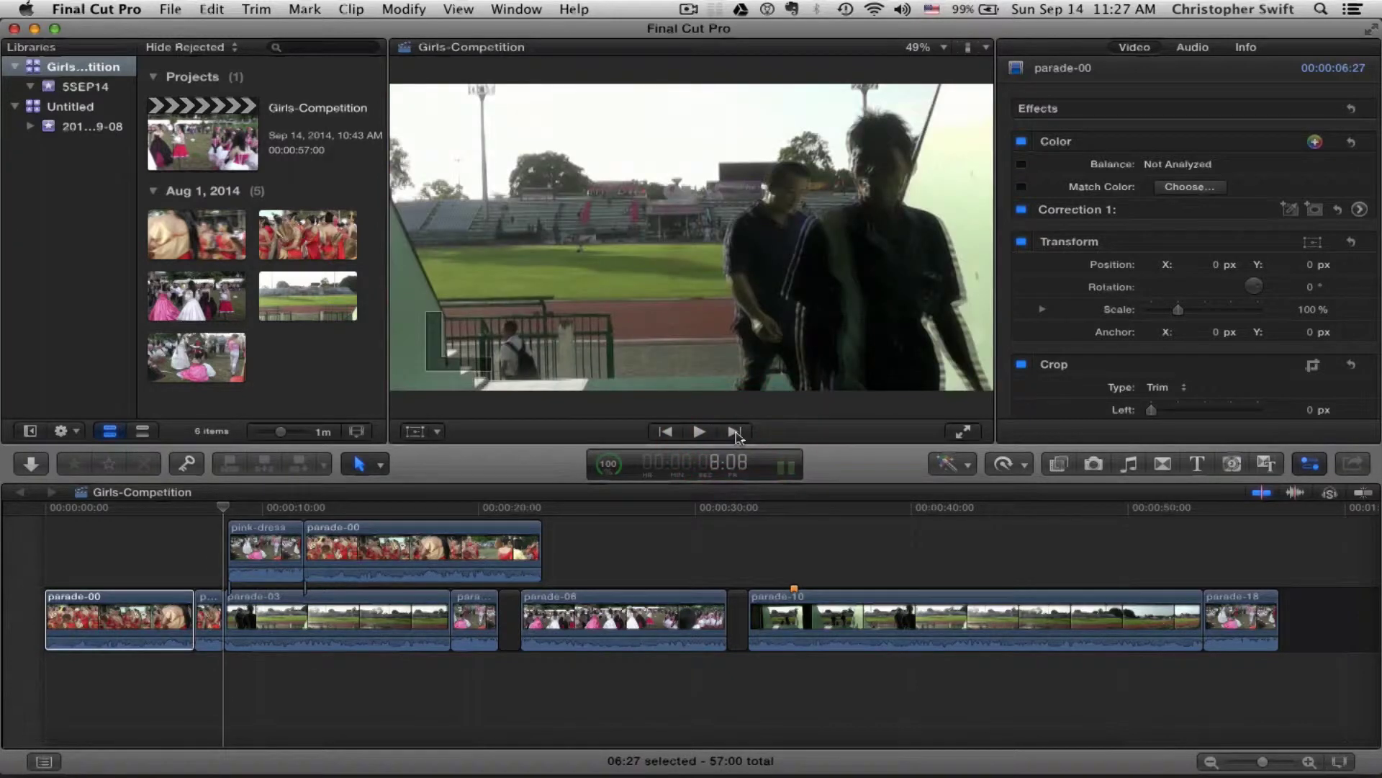
pyautogui.click(735, 432)
pyautogui.click(735, 432)
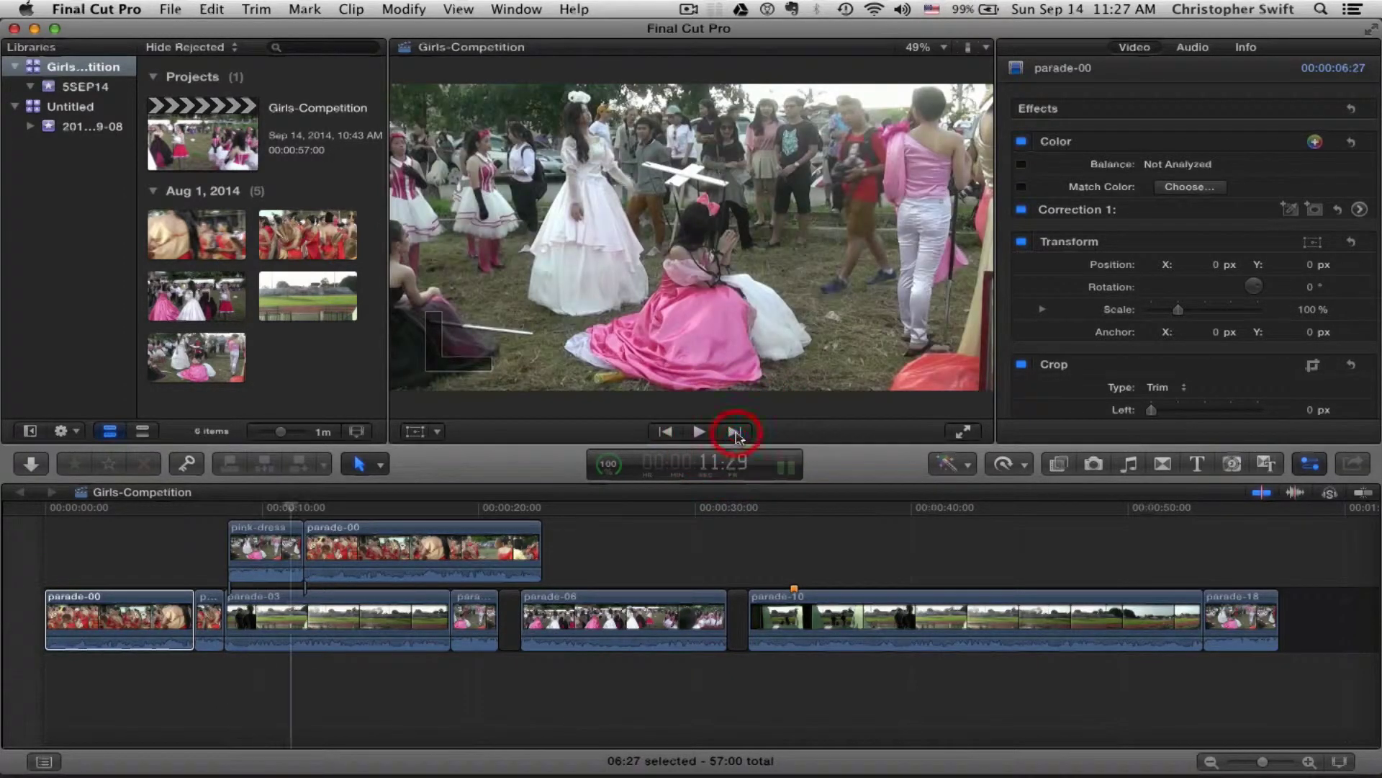
pyautogui.click(735, 432)
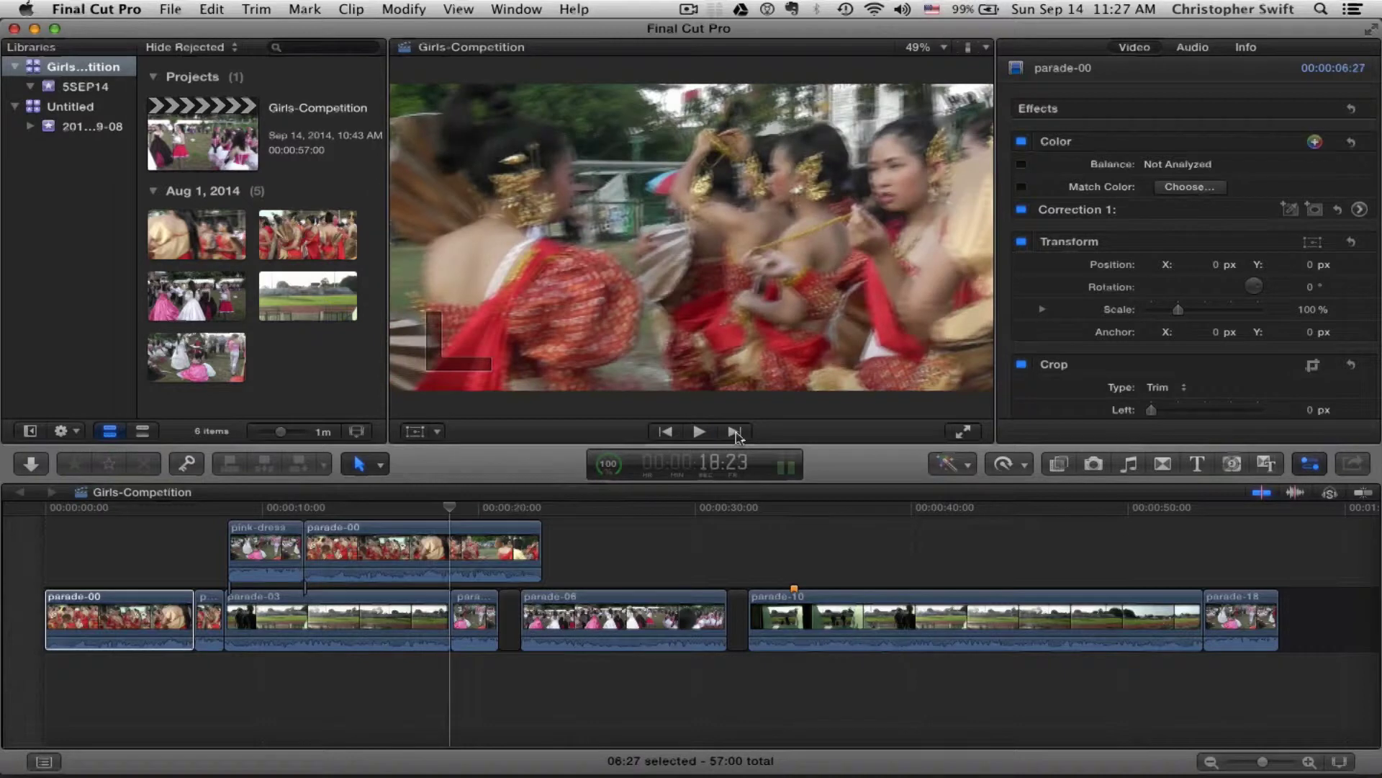
pyautogui.click(735, 432)
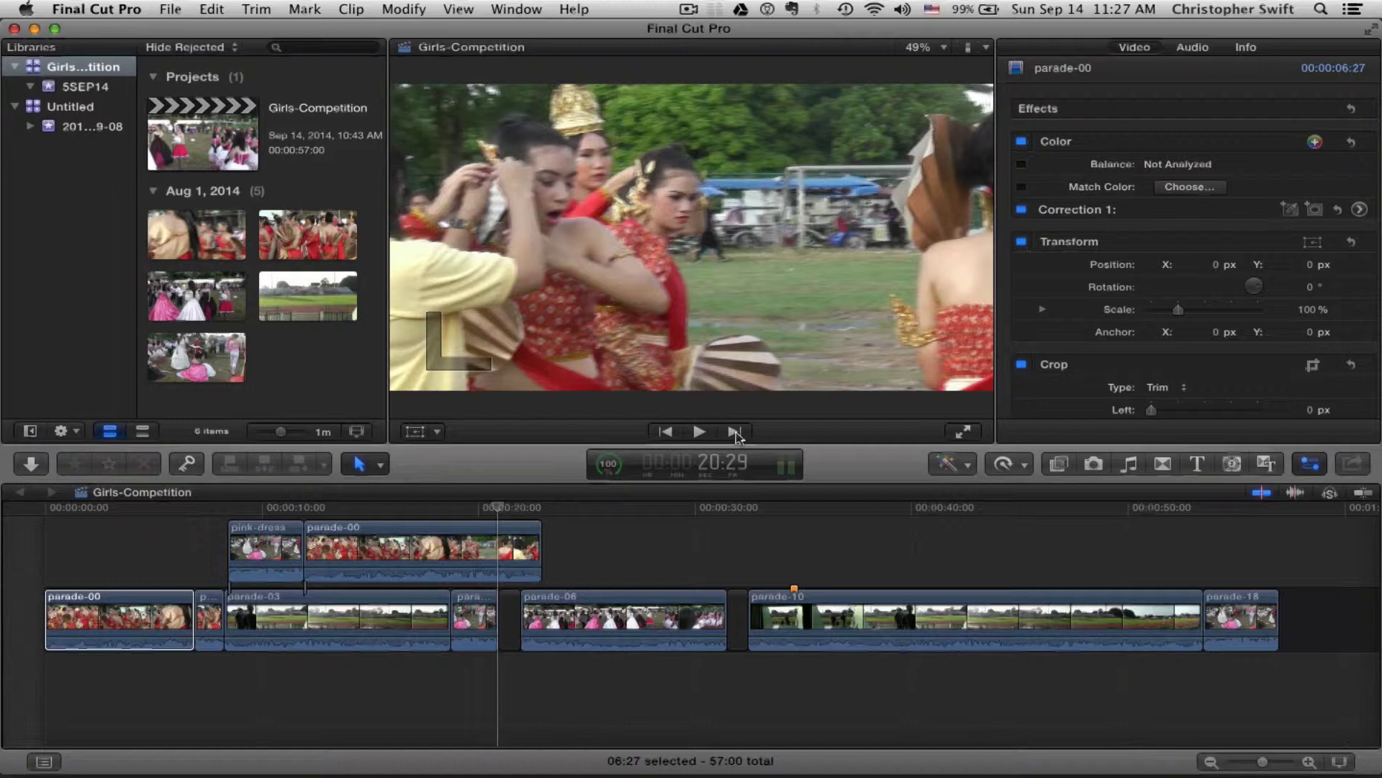
pyautogui.click(666, 432)
pyautogui.click(666, 432)
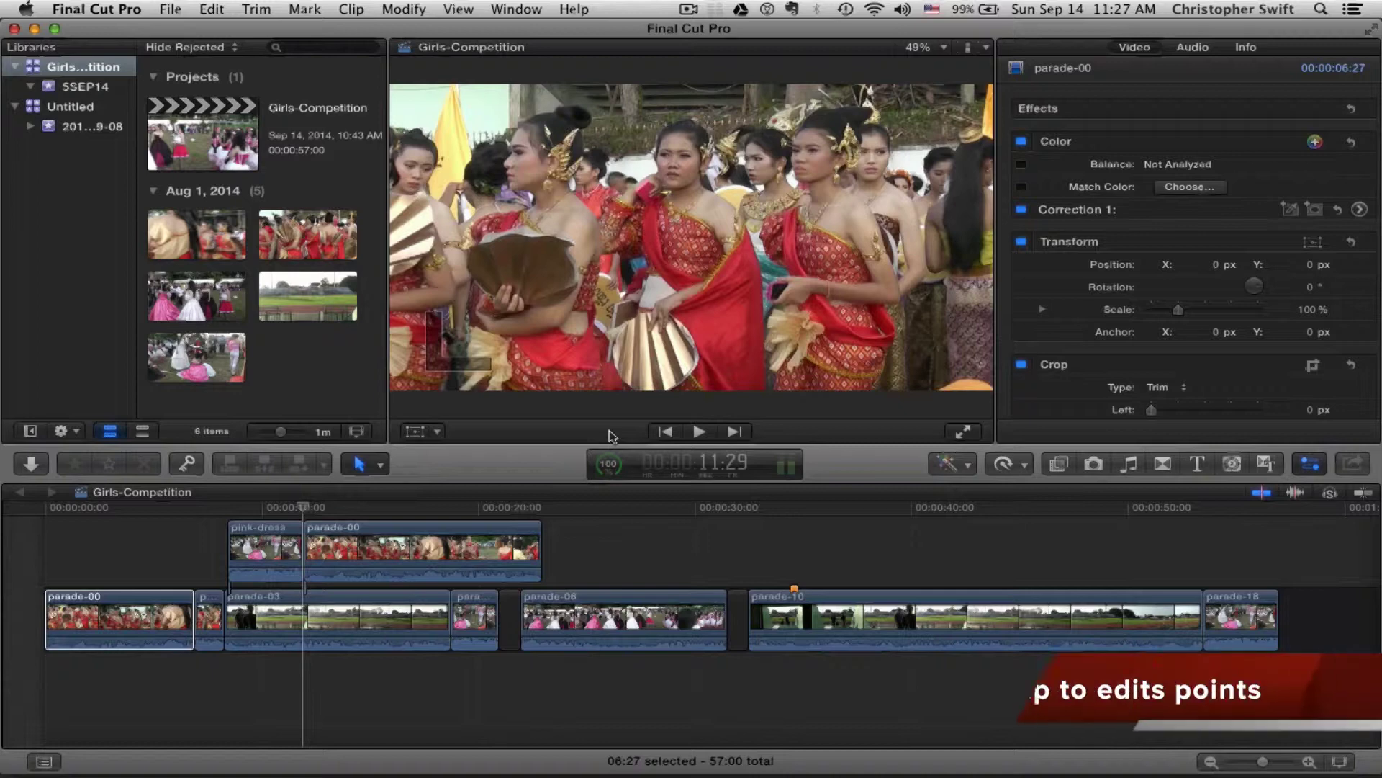
# Step: Jump back to the edit point at 8:08 and forward again to the one at 18:23
pyautogui.press('Up')
pyautogui.press('Down')
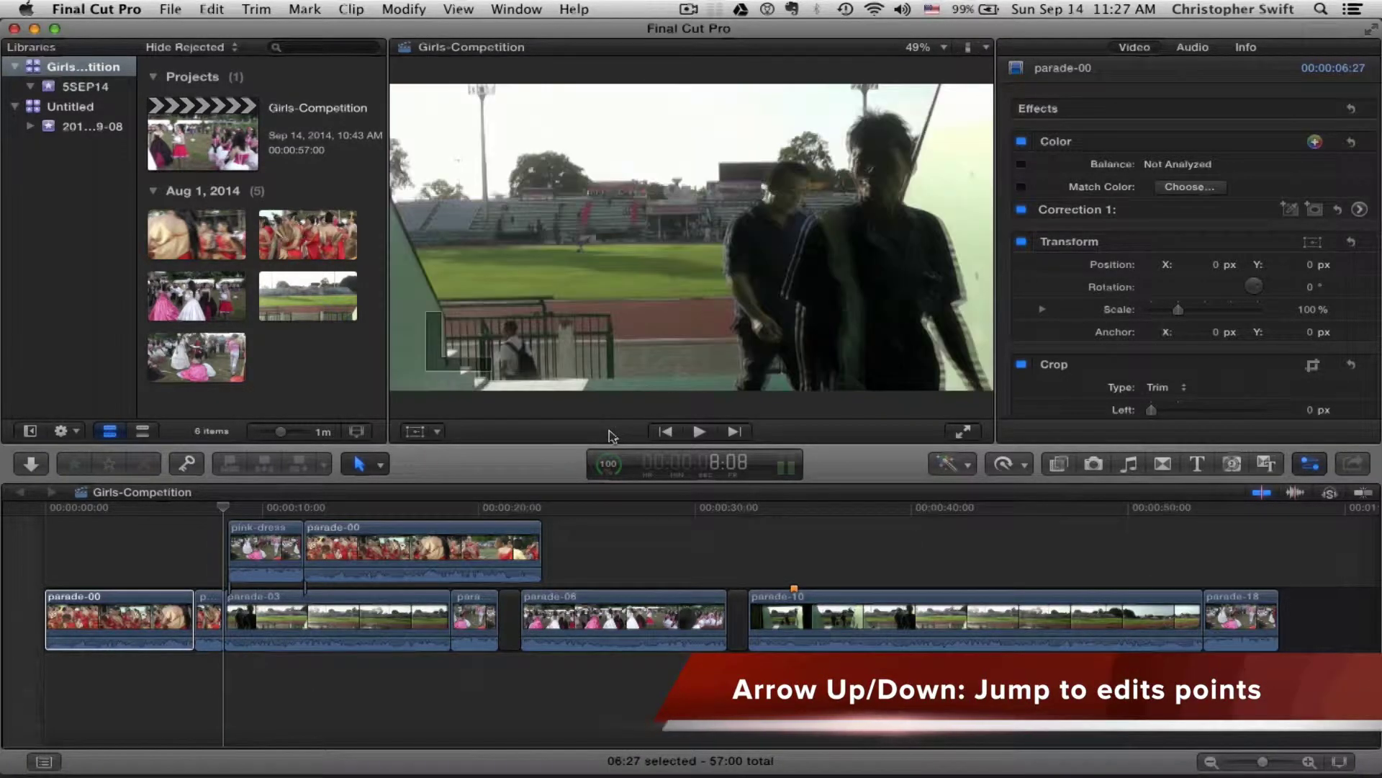
pyautogui.press('Down')
pyautogui.press('Down')
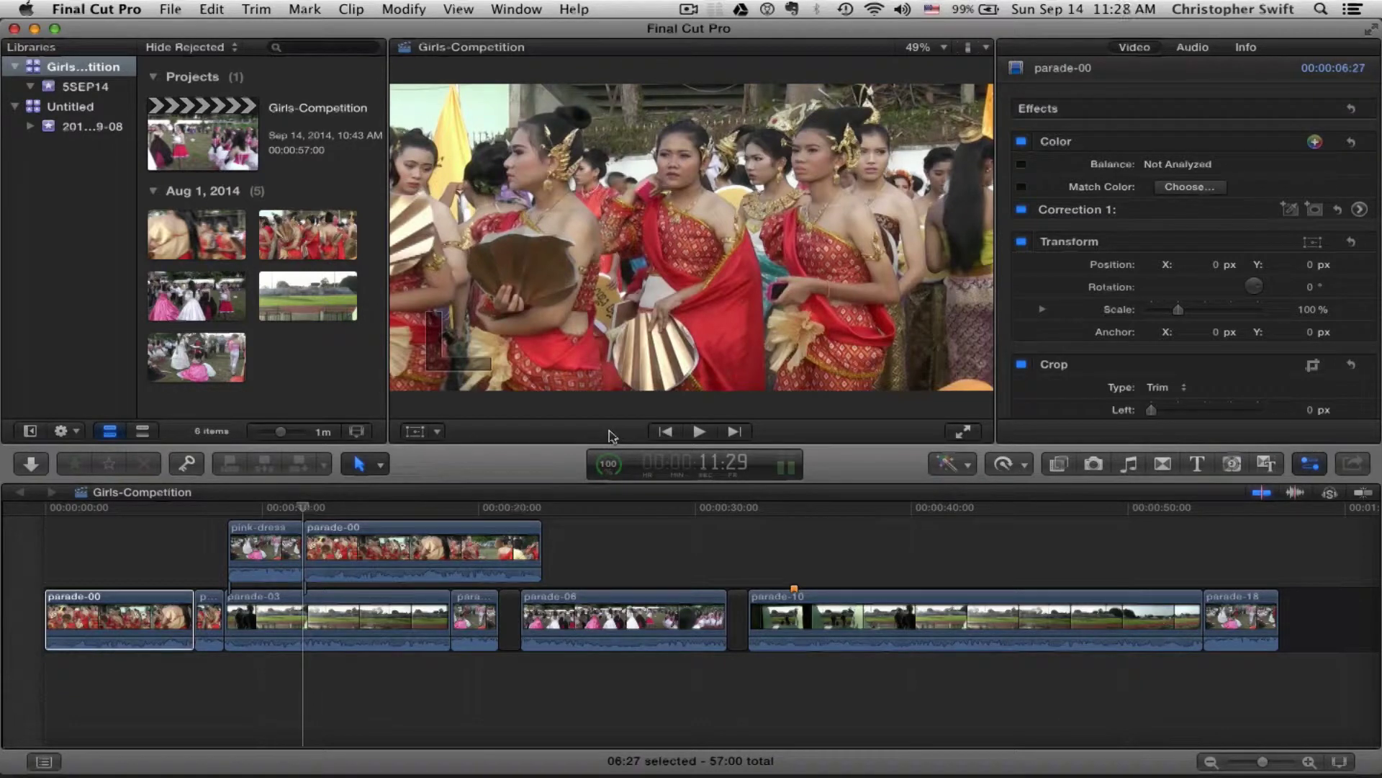
pyautogui.press('Down')
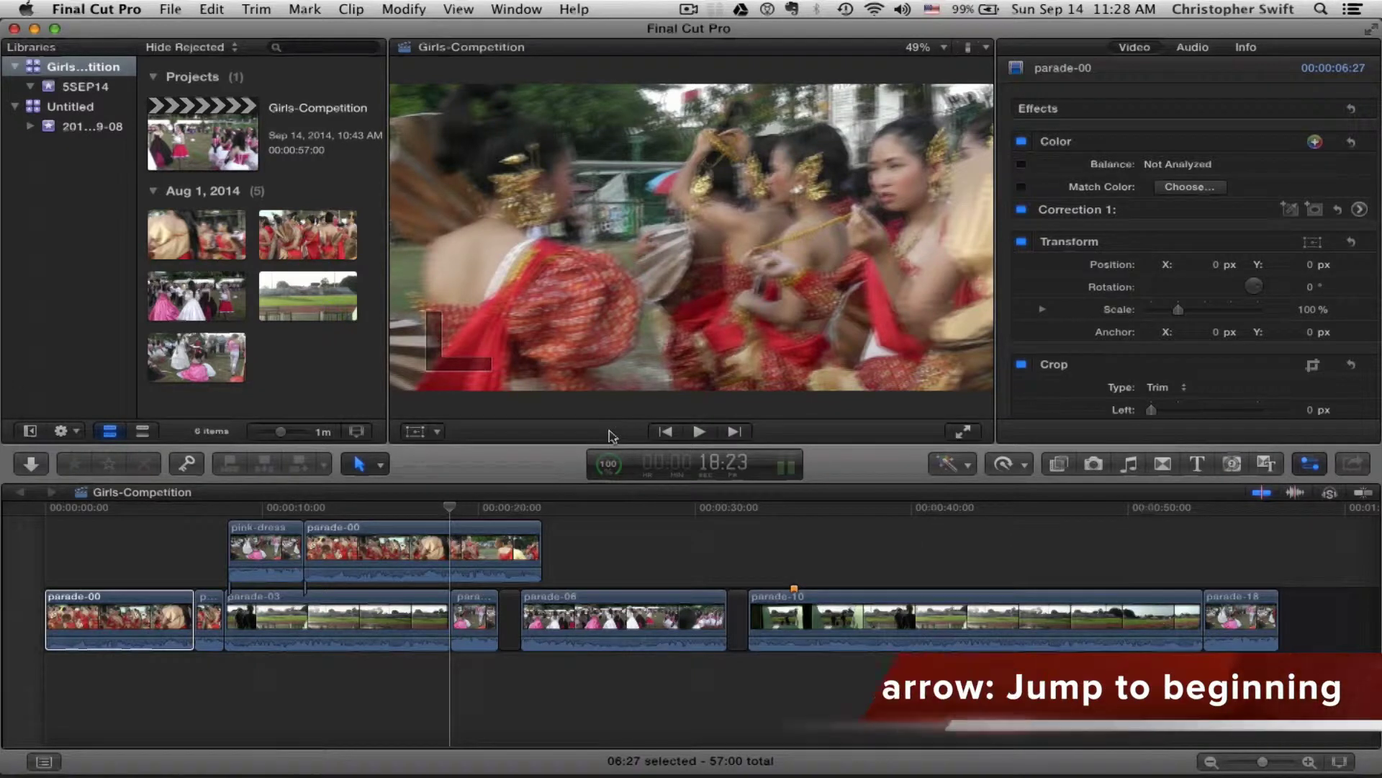
# Step: Jump to the beginning and the end of the project, and place the playhead at about 26:25 over parade-06
pyautogui.press('Home')
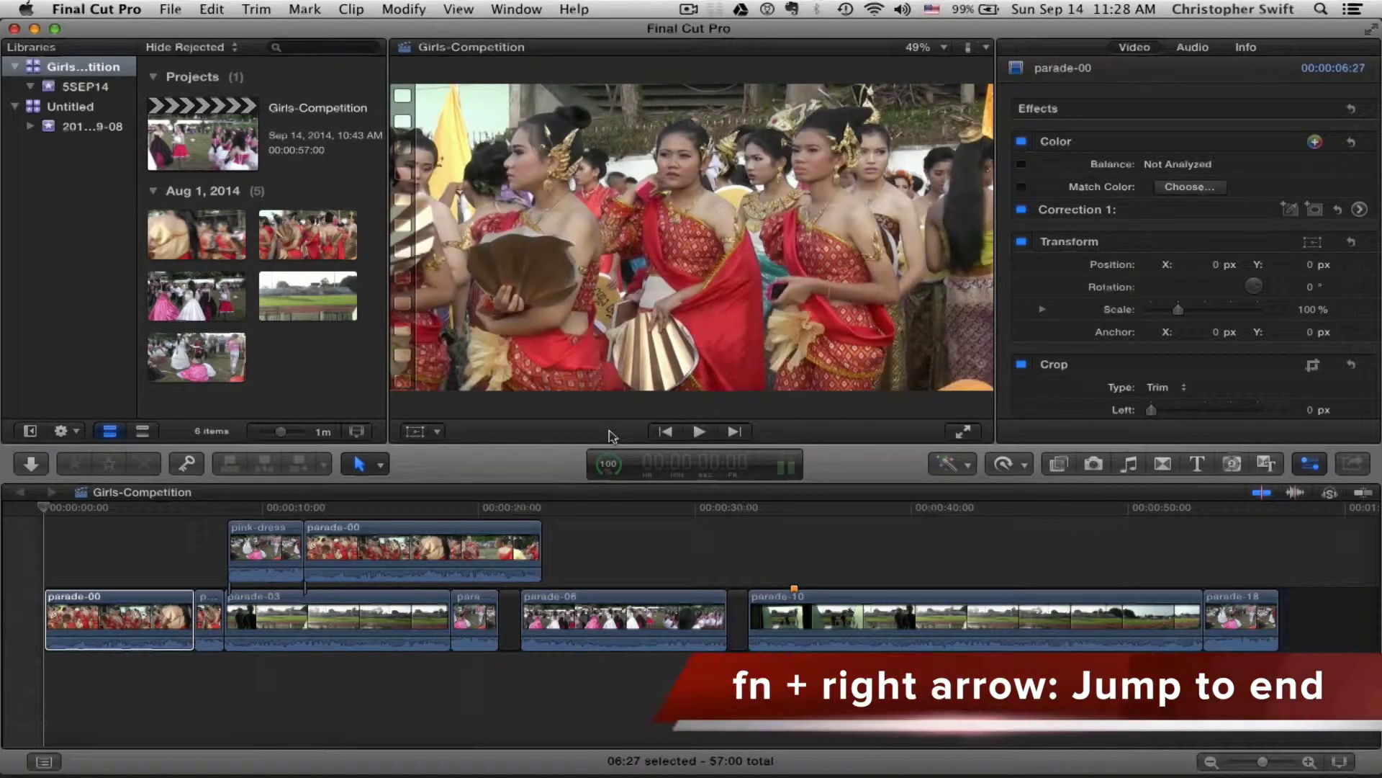
pyautogui.press('End')
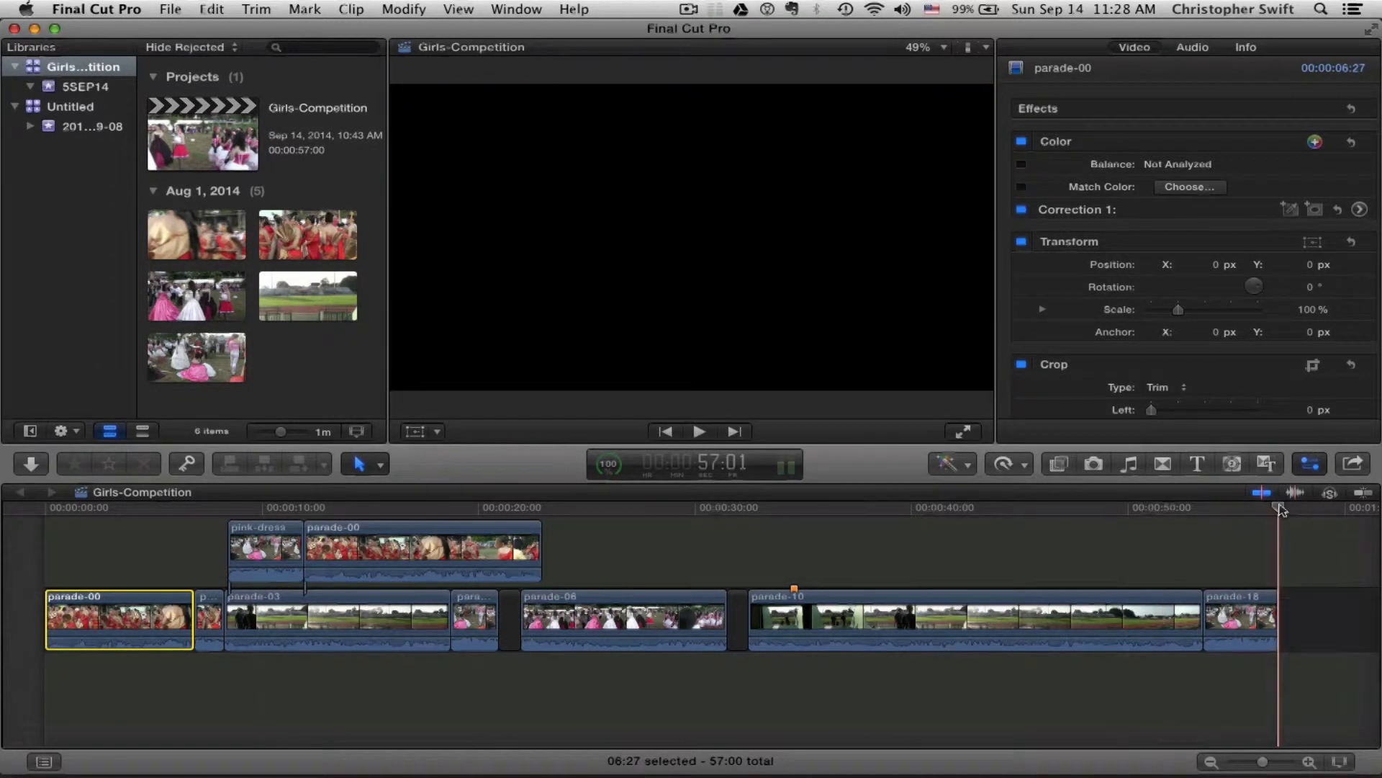
pyautogui.click(627, 509)
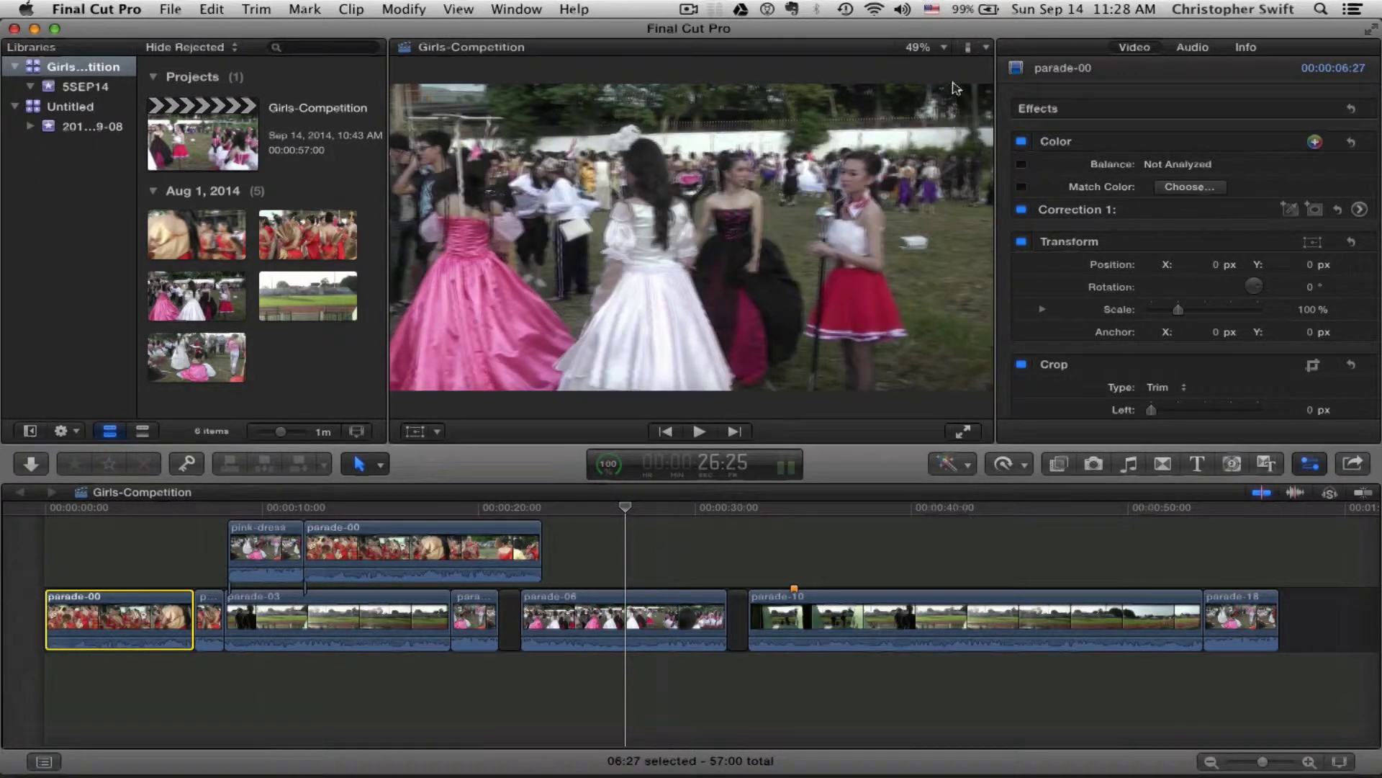
# Step: View the viewer's zoom levels, and enlarge the browser, viewer and Inspector area by lowering its border with the timeline
pyautogui.click(944, 48)
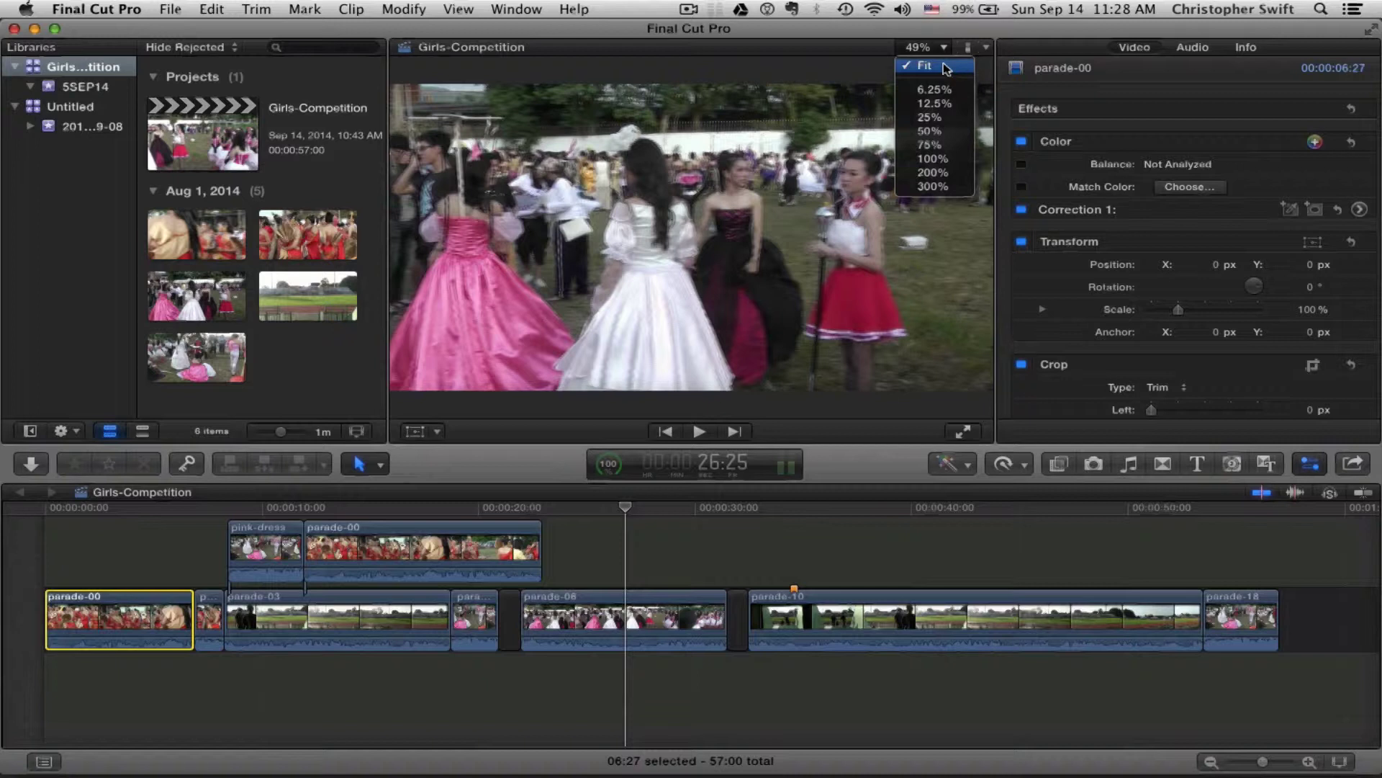
pyautogui.click(815, 35)
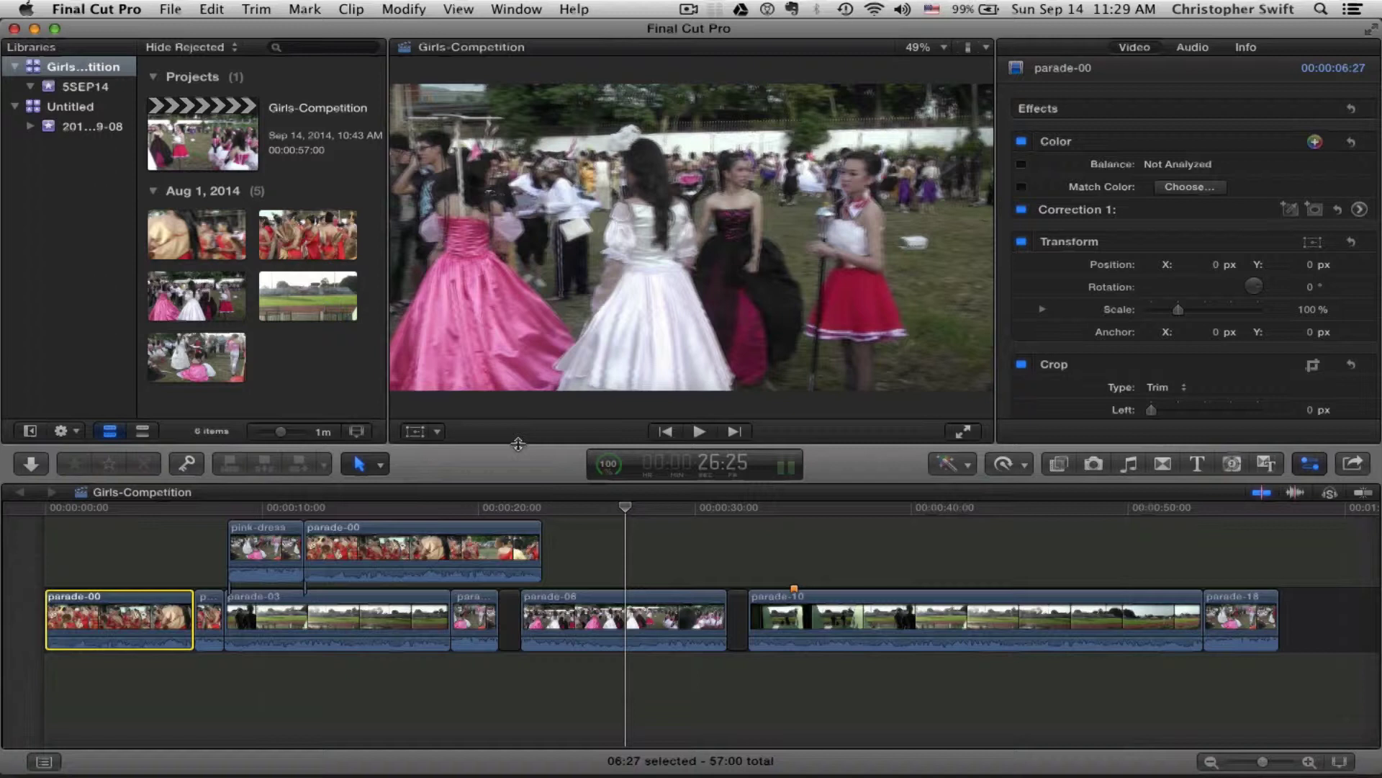
pyautogui.moveTo(519, 444); pyautogui.dragTo(516, 493)
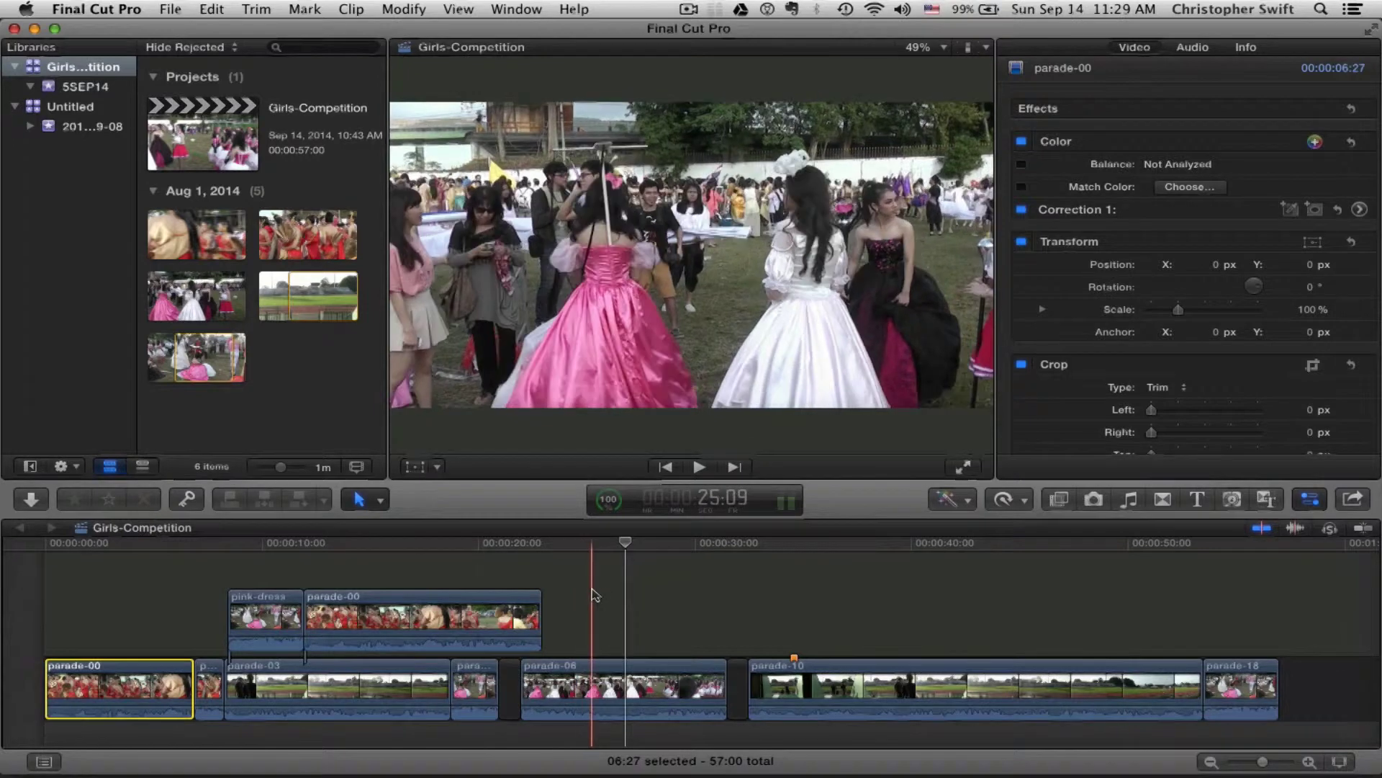
pyautogui.scroll(-3, 590, 594)
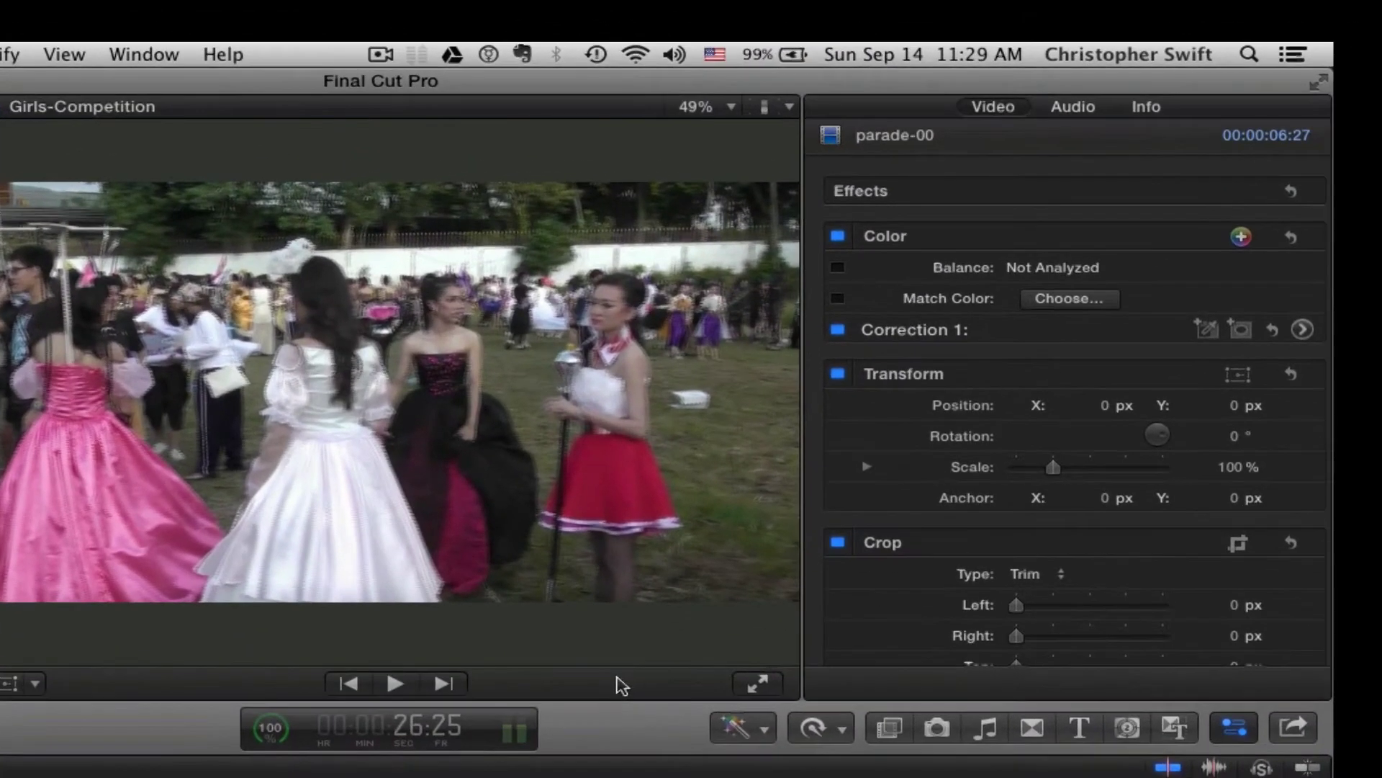
# Step: Display only the Alpha channel in the viewer and restore the display of all channels
pyautogui.click(790, 107)
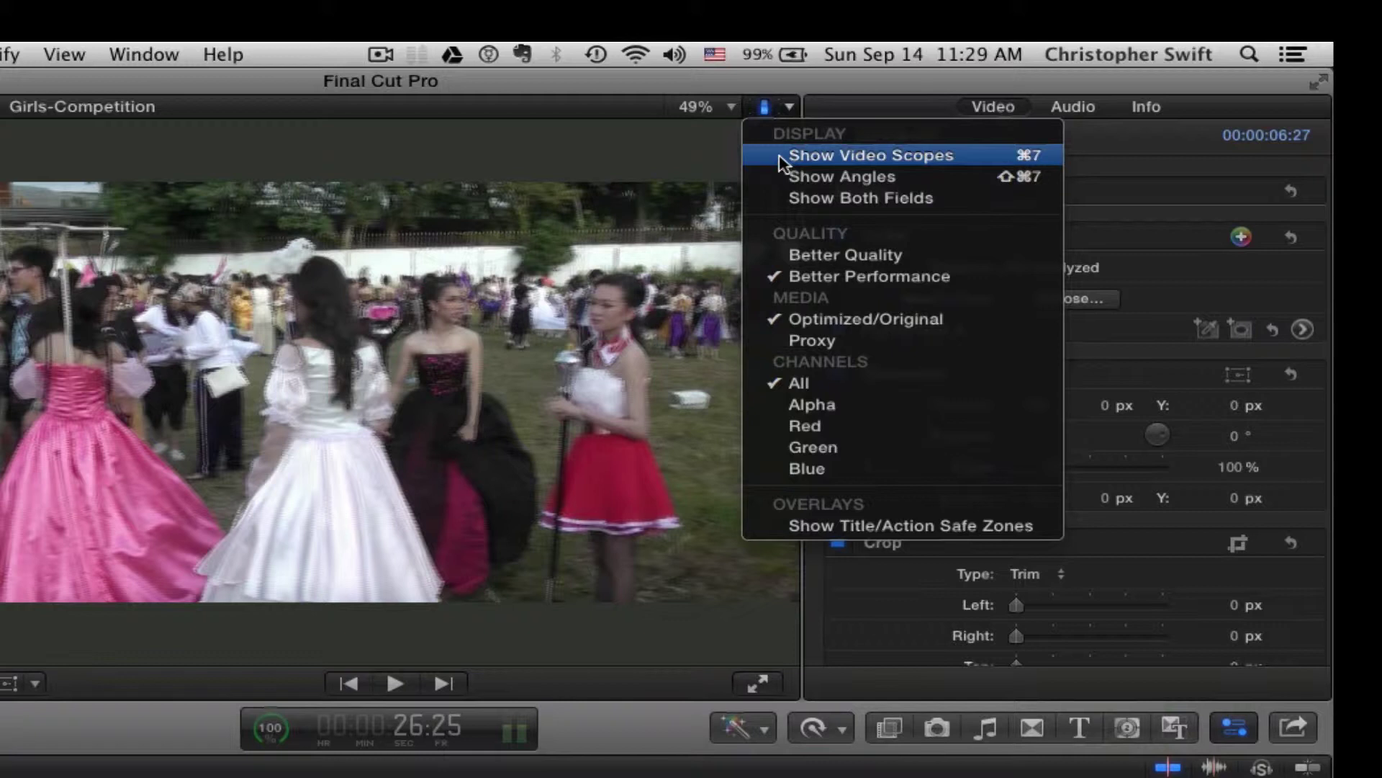
pyautogui.click(843, 408)
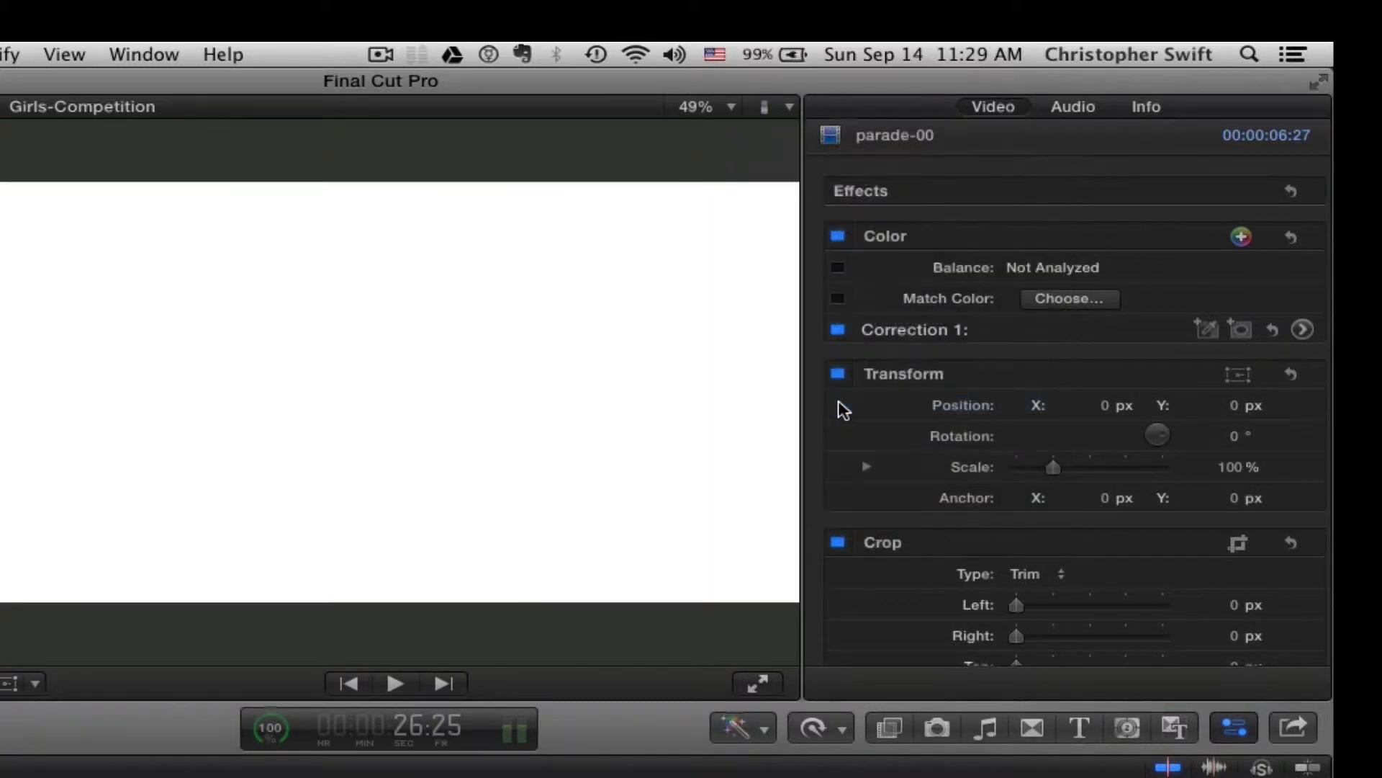
pyautogui.click(790, 107)
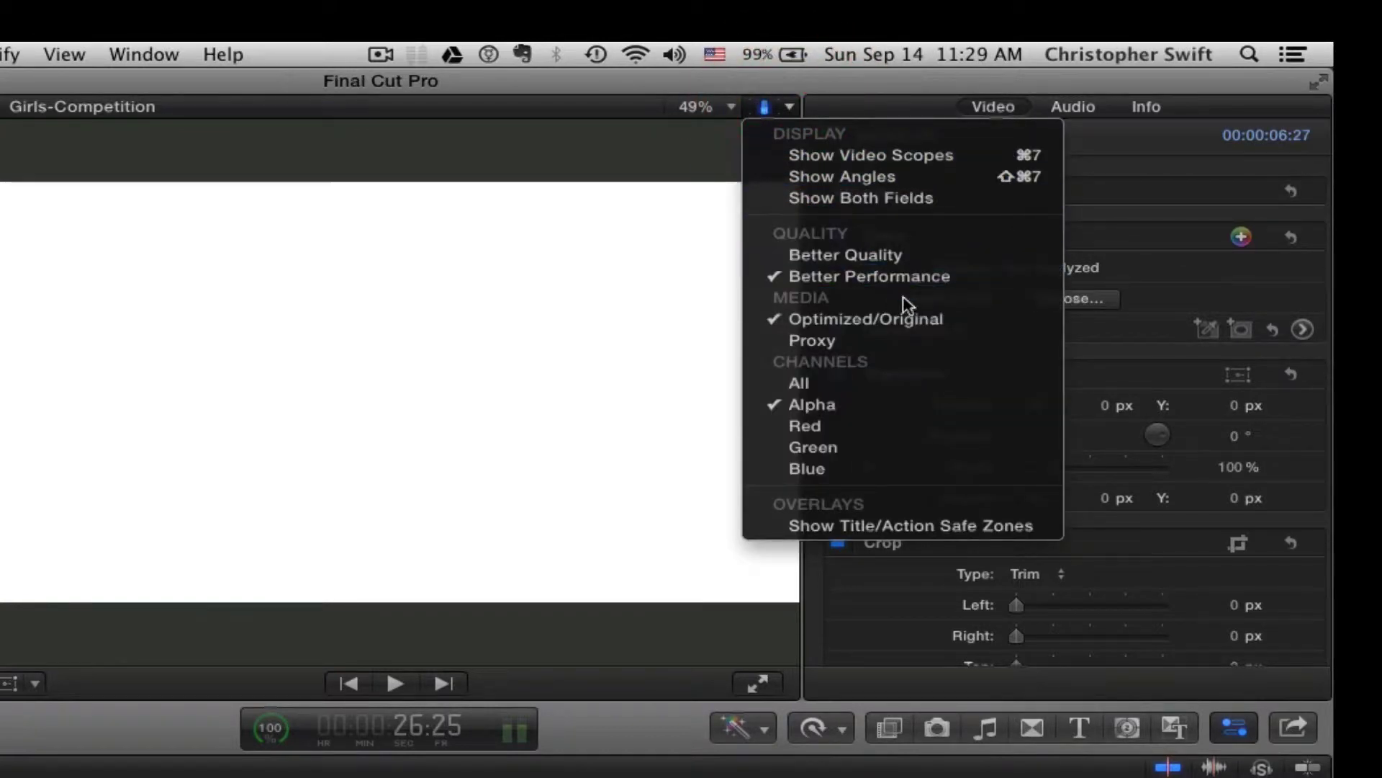
pyautogui.click(808, 386)
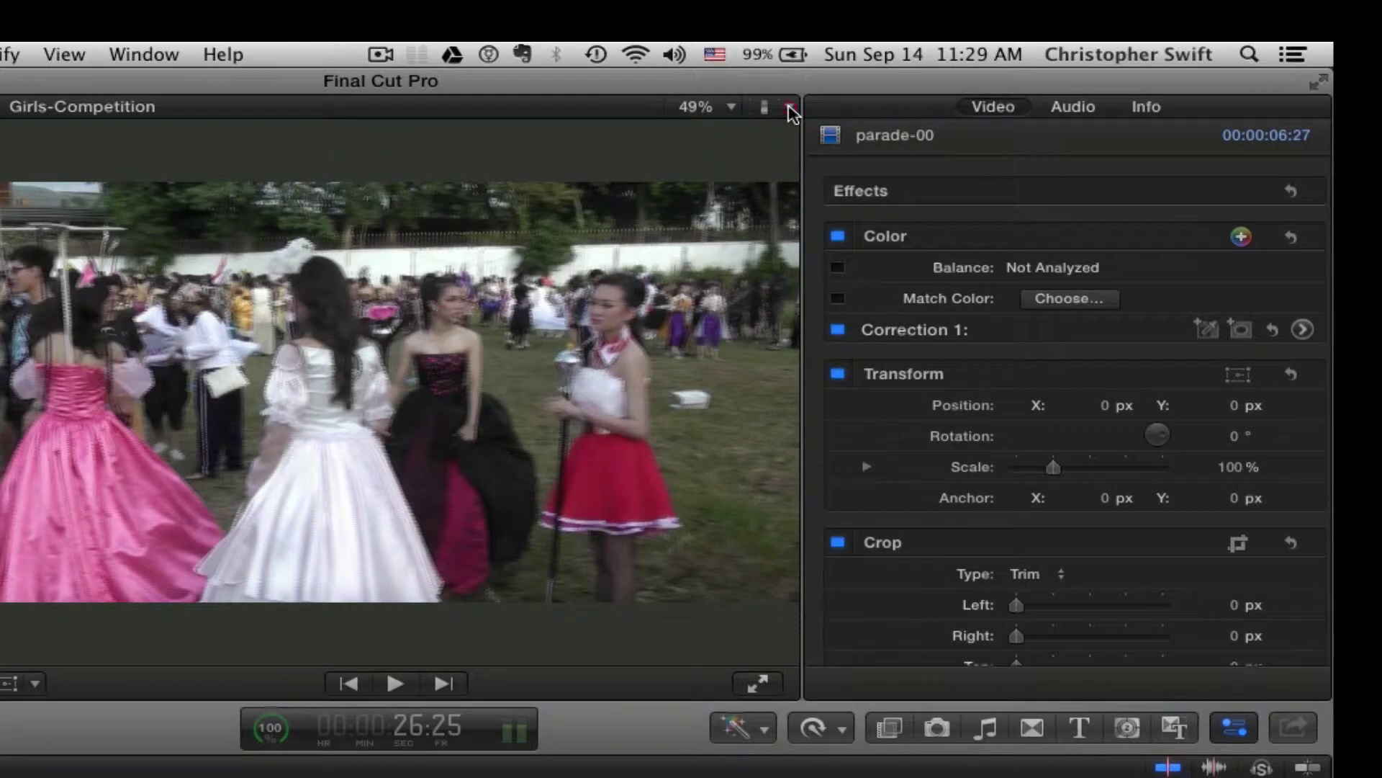
# Step: Display only the Red channel in the viewer and return to all channels
pyautogui.click(790, 108)
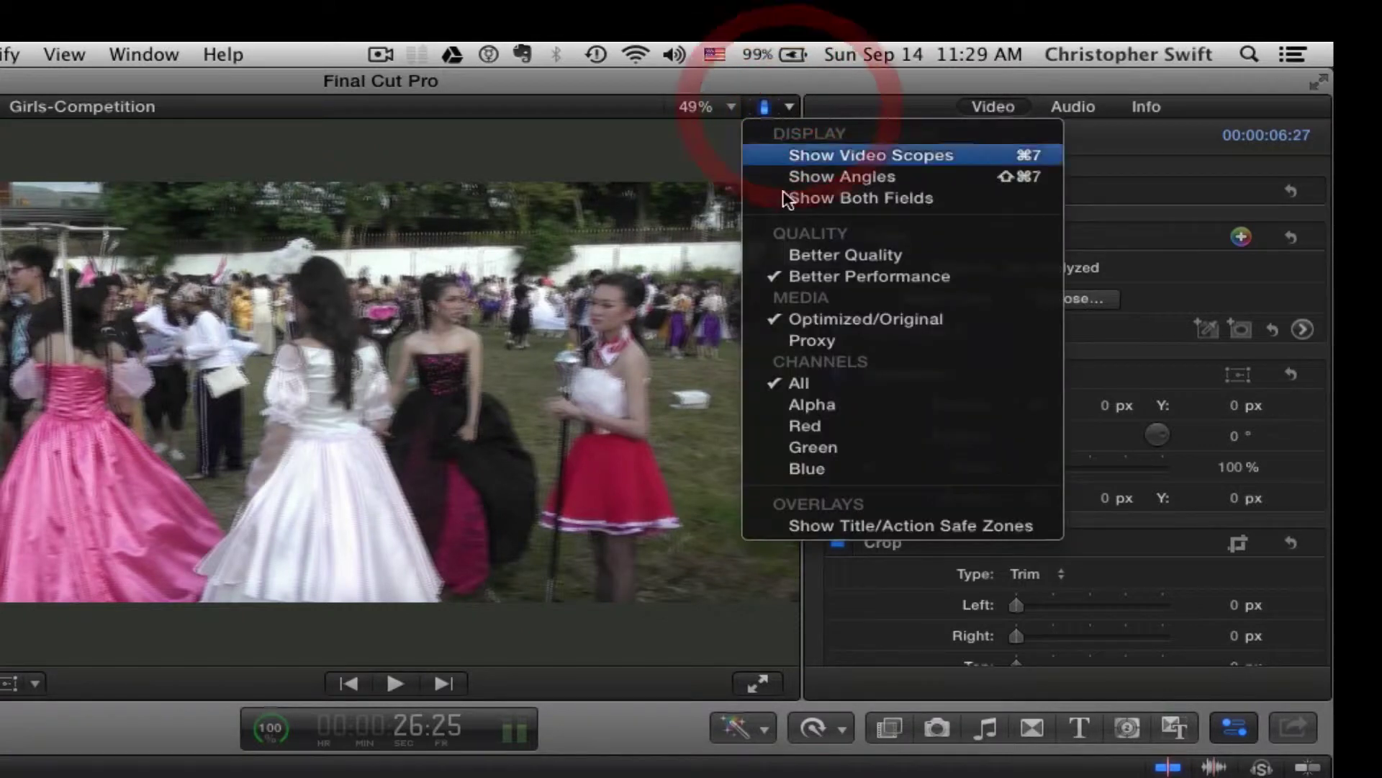
pyautogui.click(814, 426)
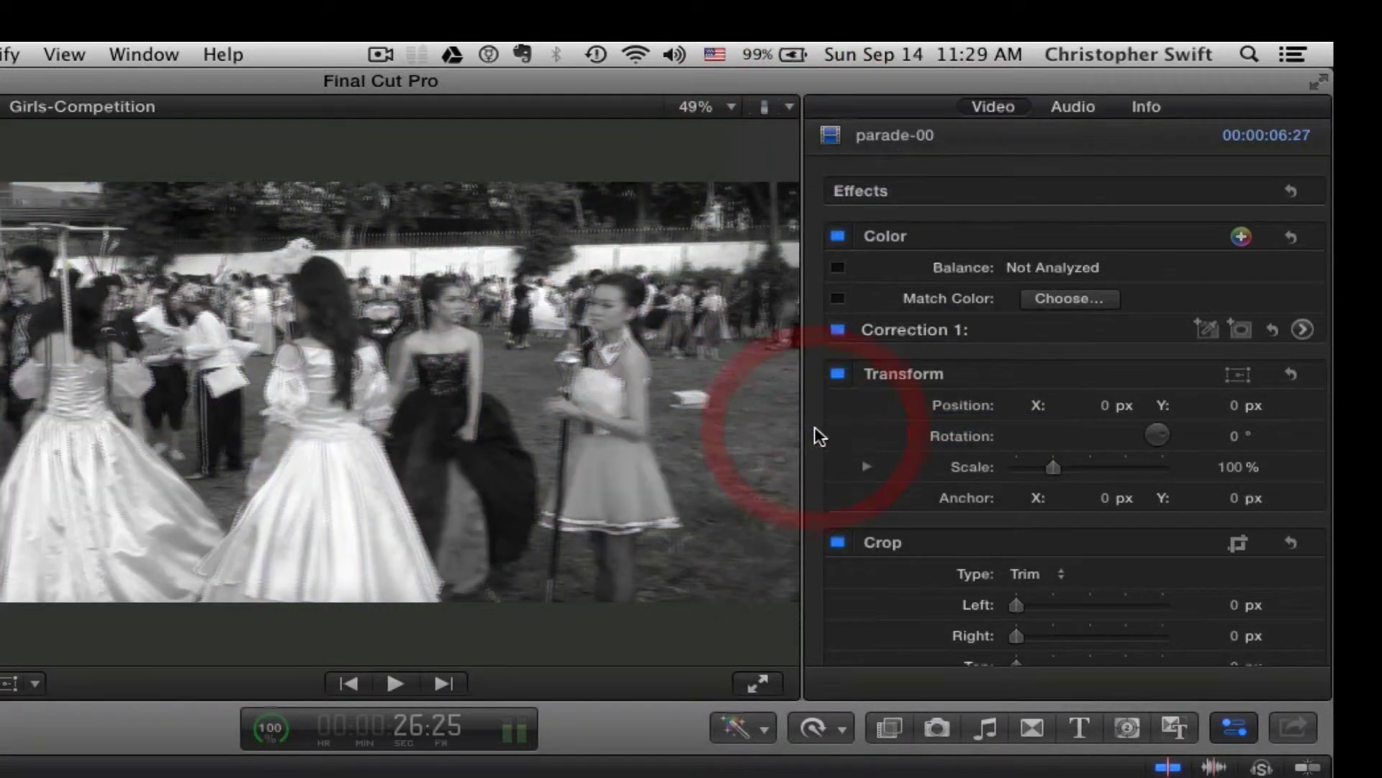
pyautogui.click(791, 109)
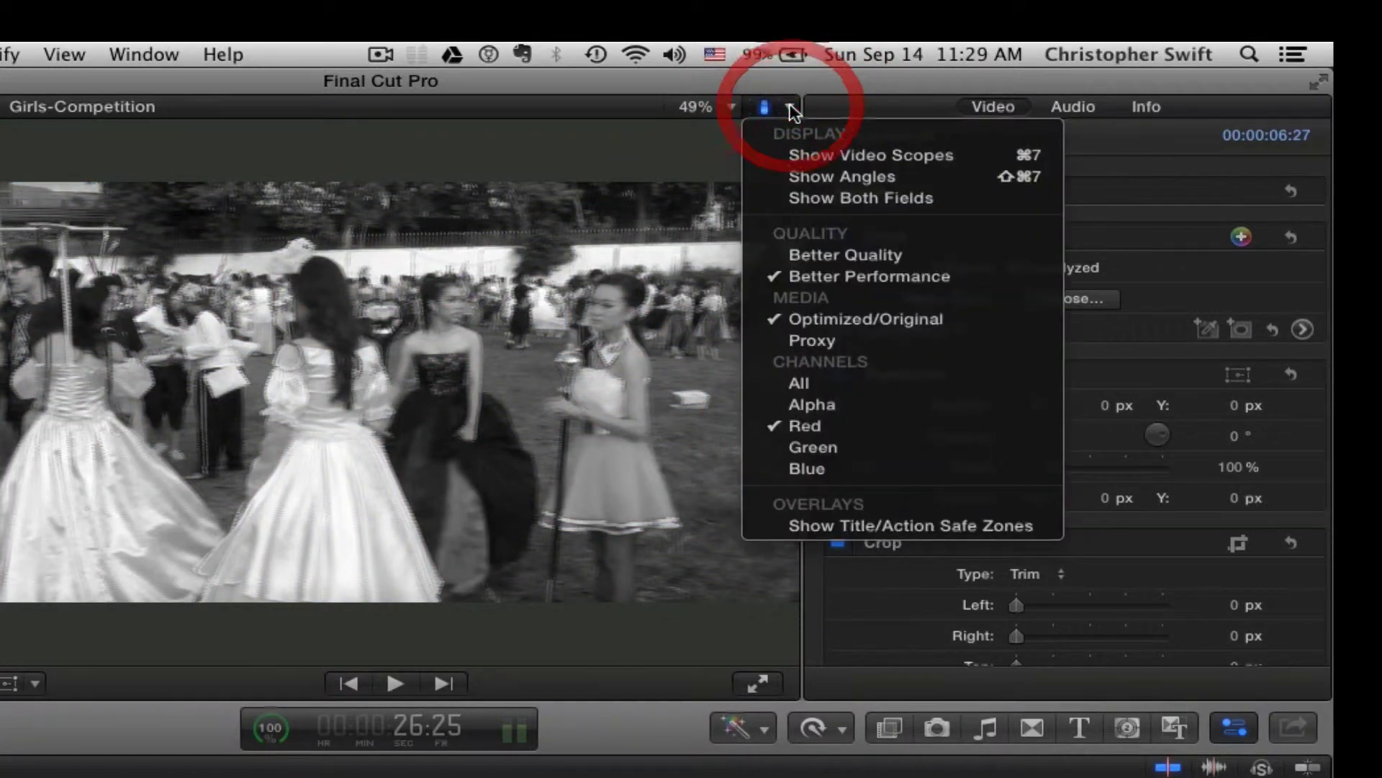
pyautogui.click(827, 382)
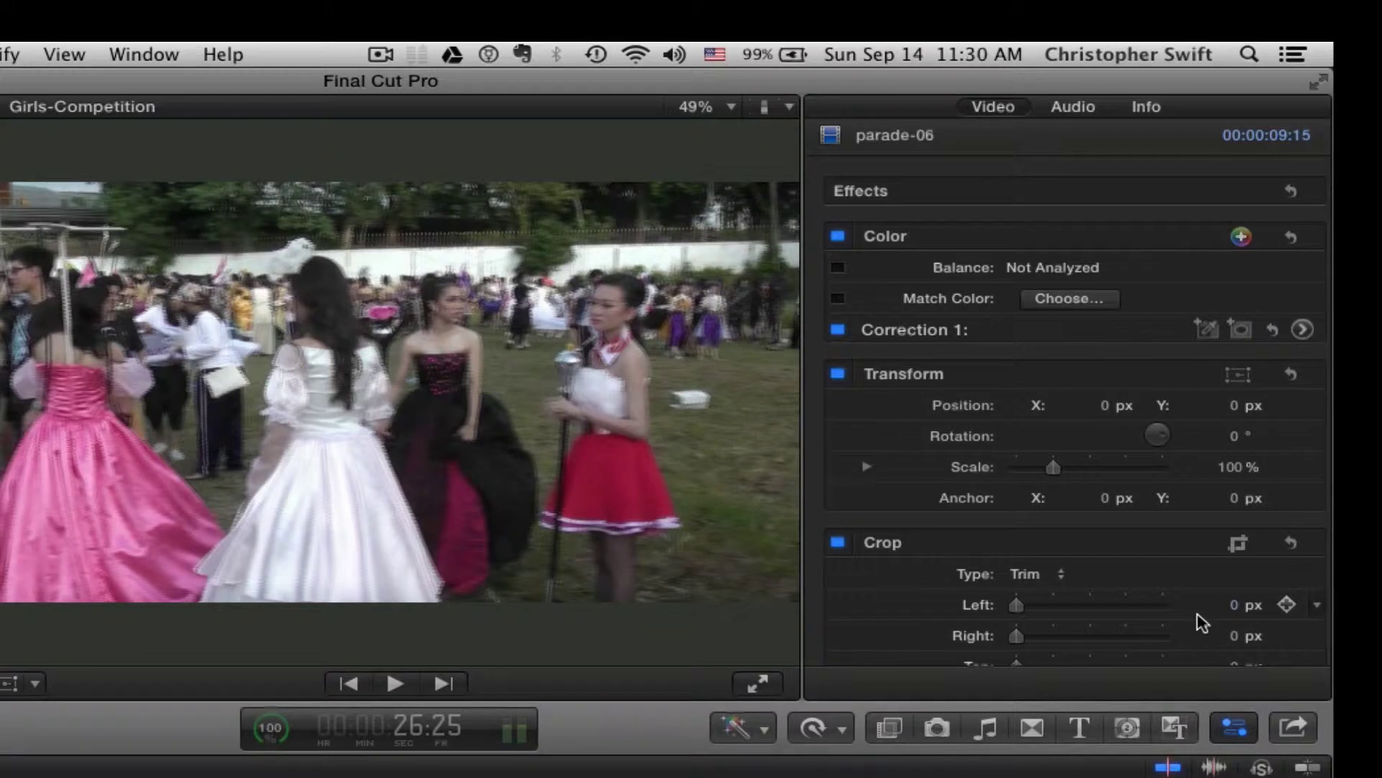
# Step: Hide and reopen the Inspector, and look through parade-06's video settings from Effects down to Compositing
pyautogui.click(1235, 728)
pyautogui.click(1234, 728)
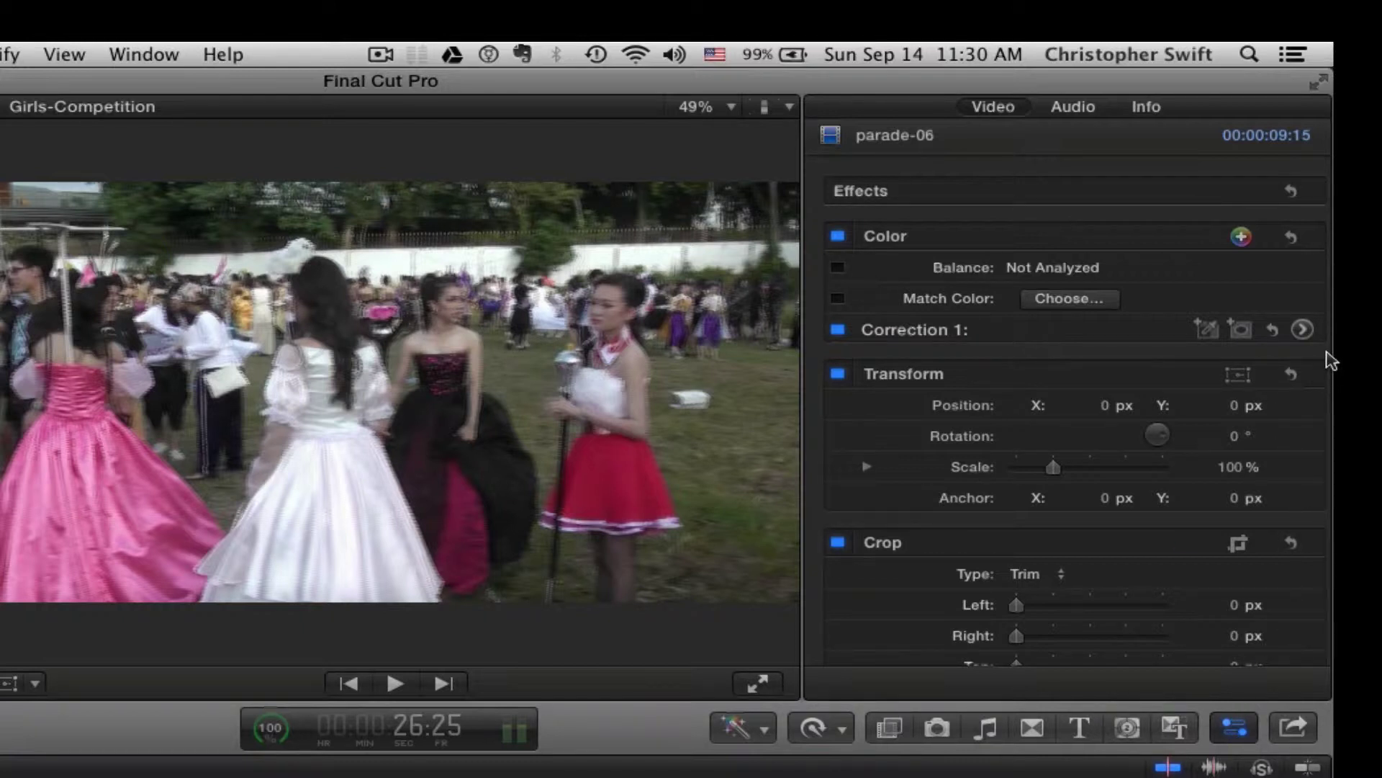
pyautogui.scroll(-4, 1331, 360)
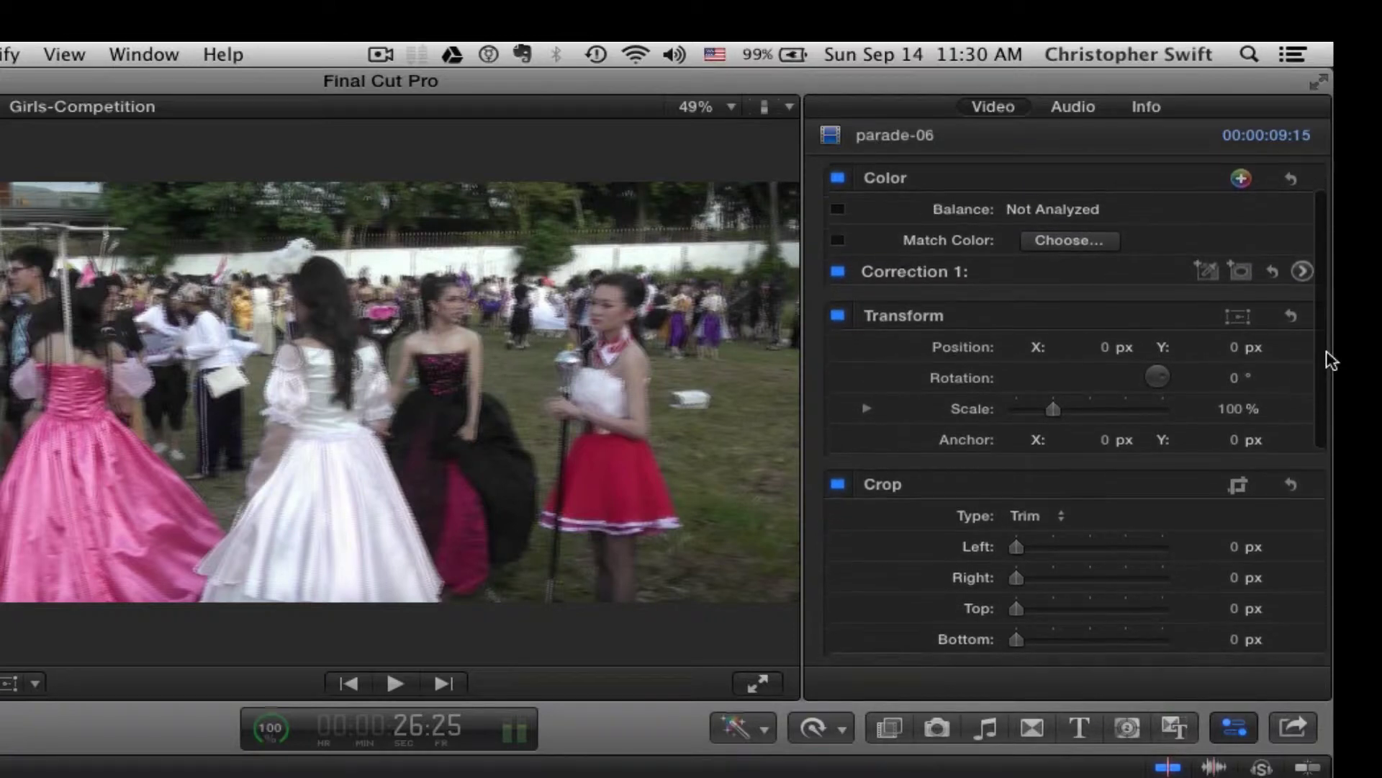
pyautogui.scroll(-5, 1331, 360)
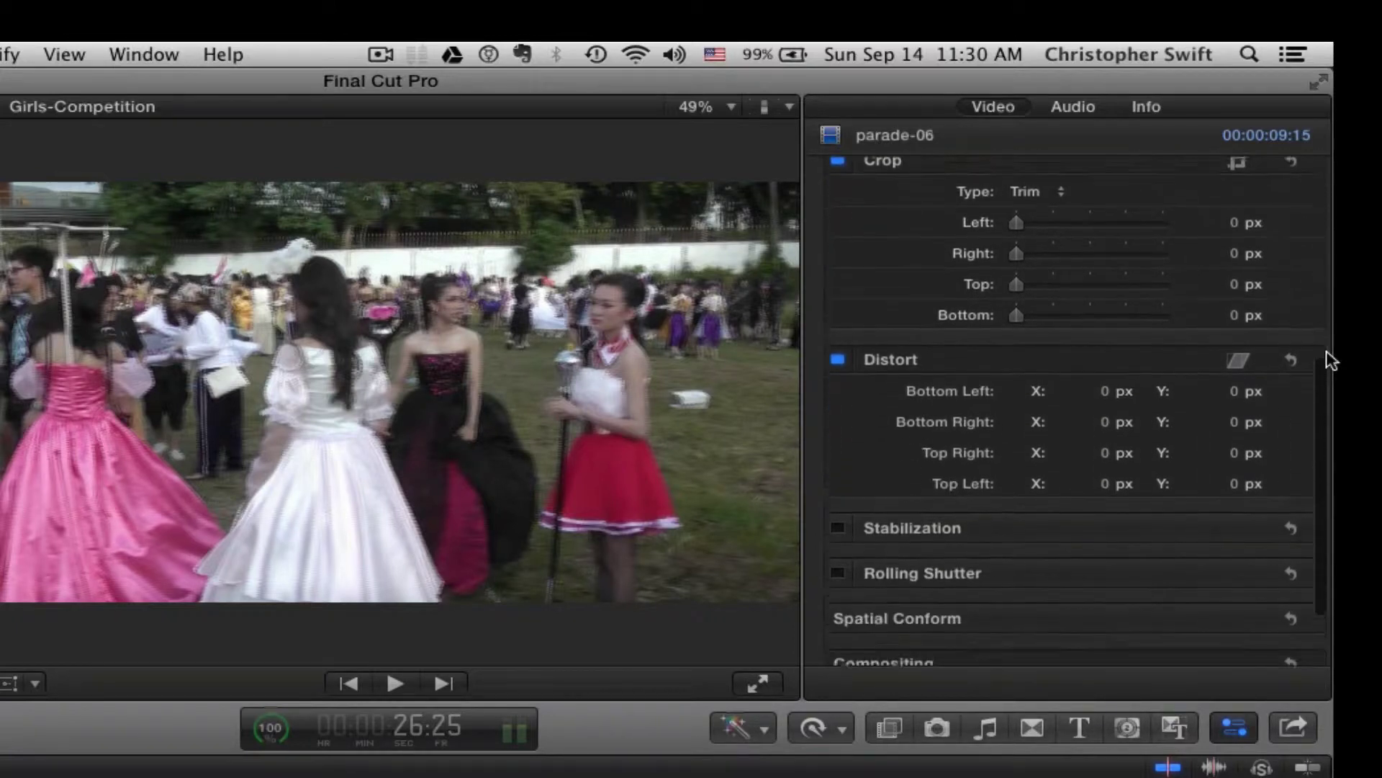
pyautogui.scroll(9, 1329, 360)
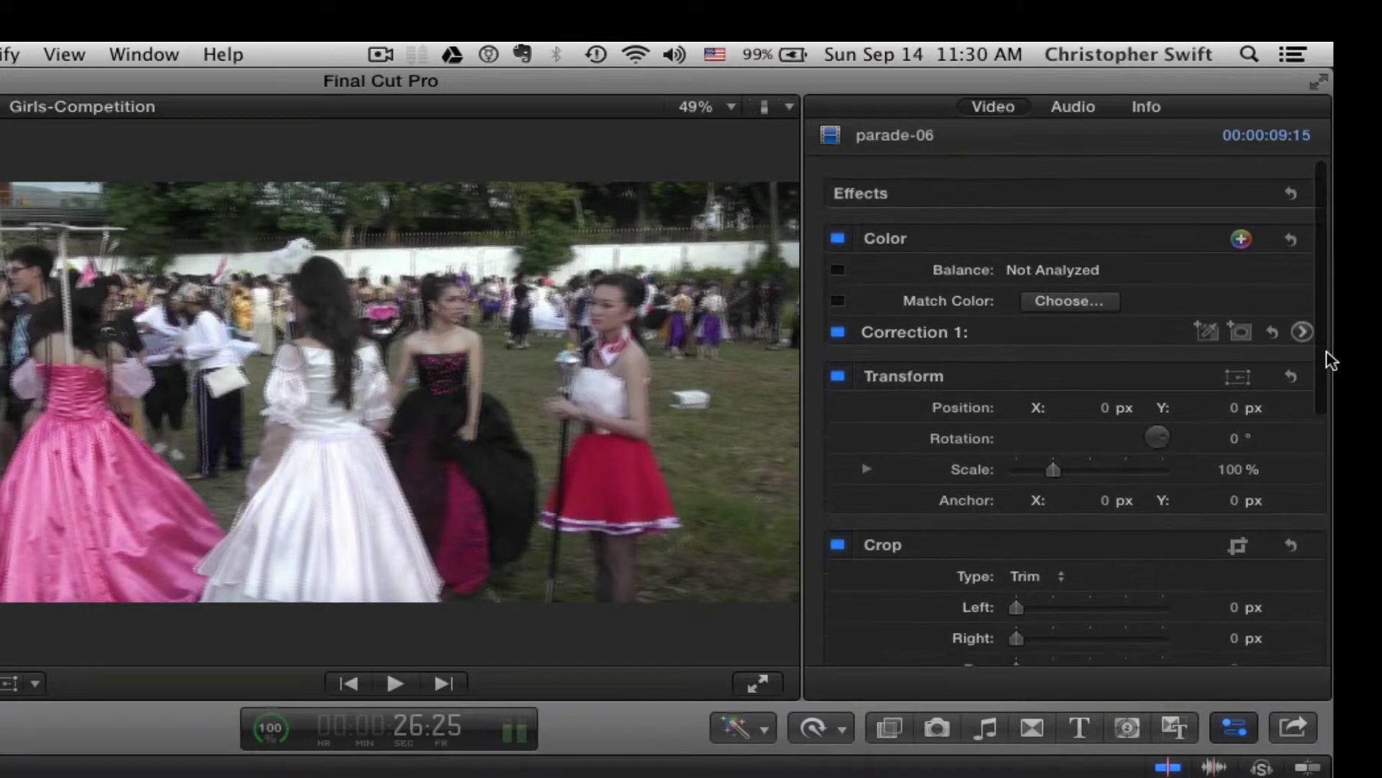
# Step: Examine parade-06's audio settings and its extended metadata down to the file information
pyautogui.click(1080, 110)
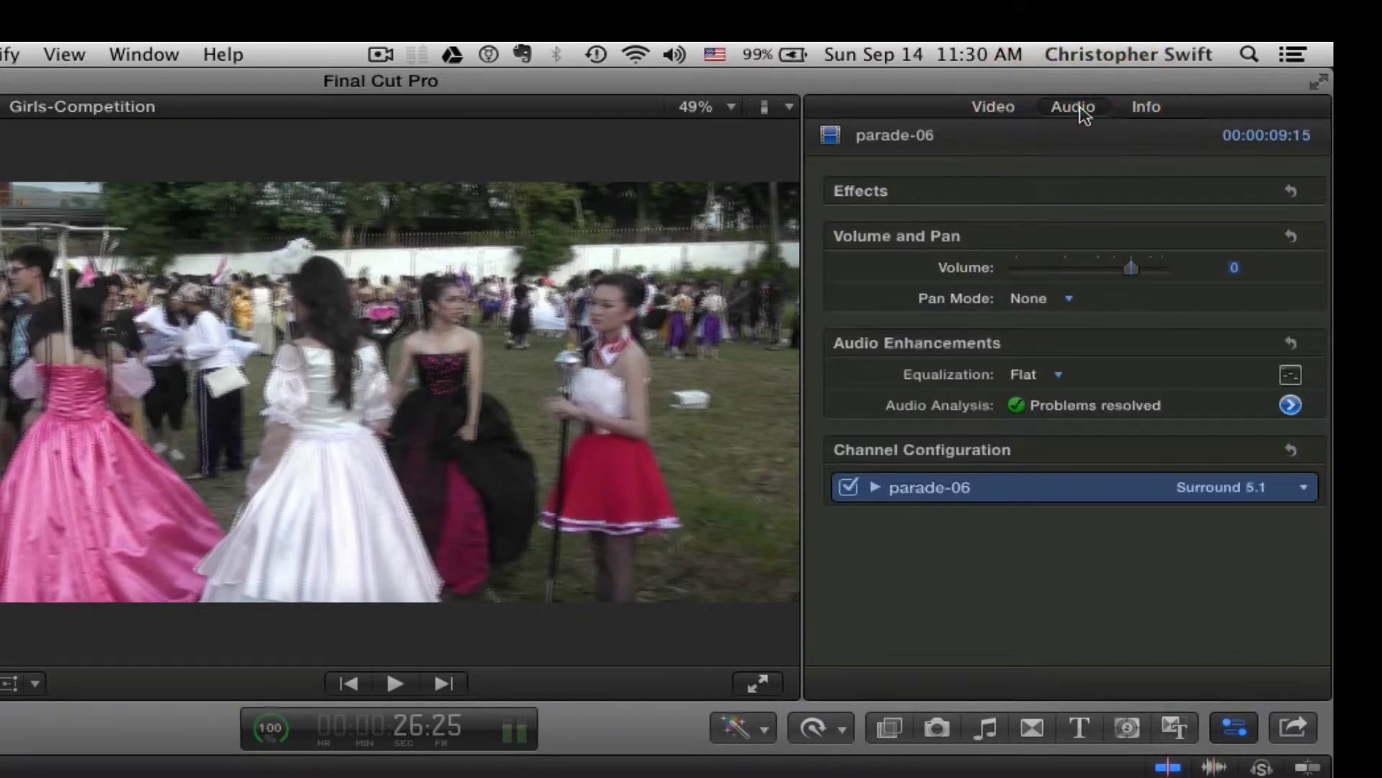
pyautogui.click(1156, 110)
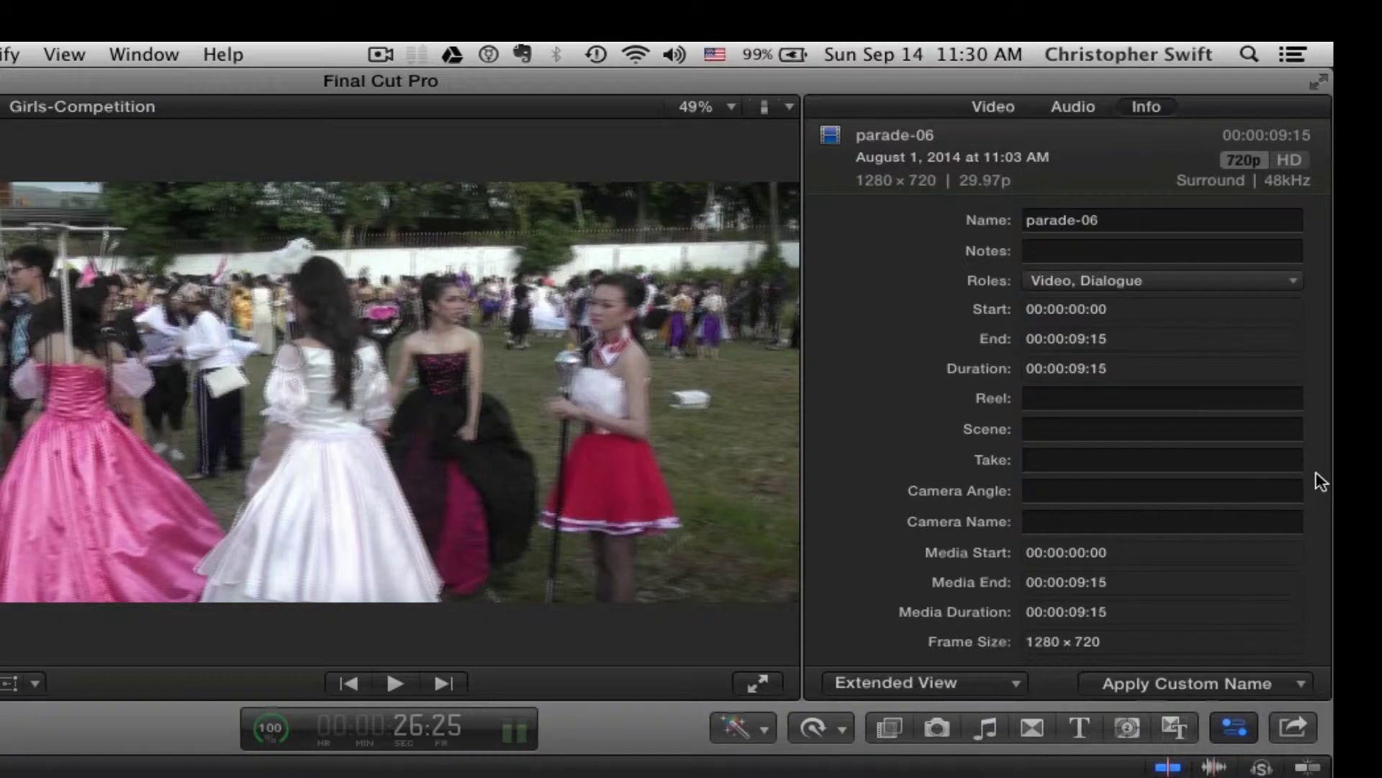
pyautogui.scroll(-3, 1321, 481)
pyautogui.scroll(3, 1321, 481)
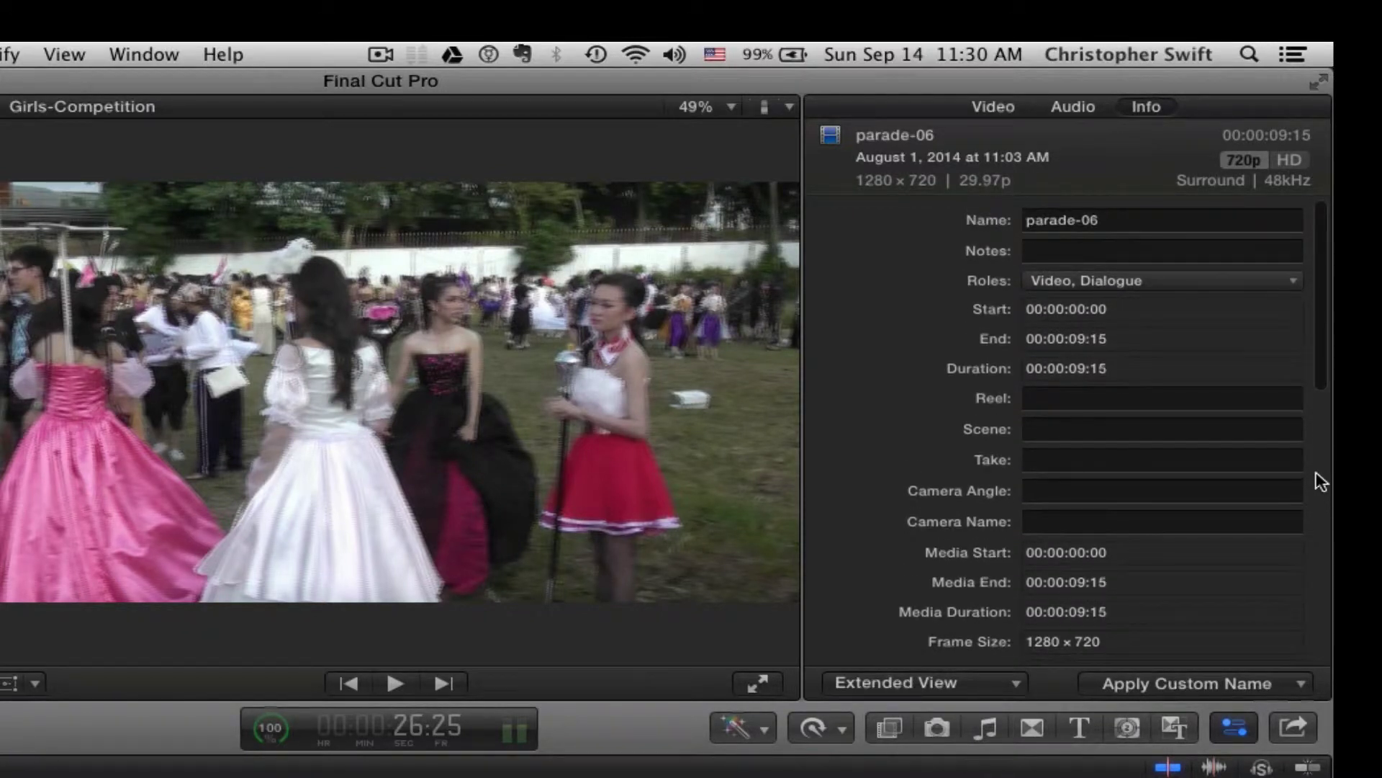
pyautogui.scroll(-10, 1322, 481)
pyautogui.scroll(-8, 1321, 481)
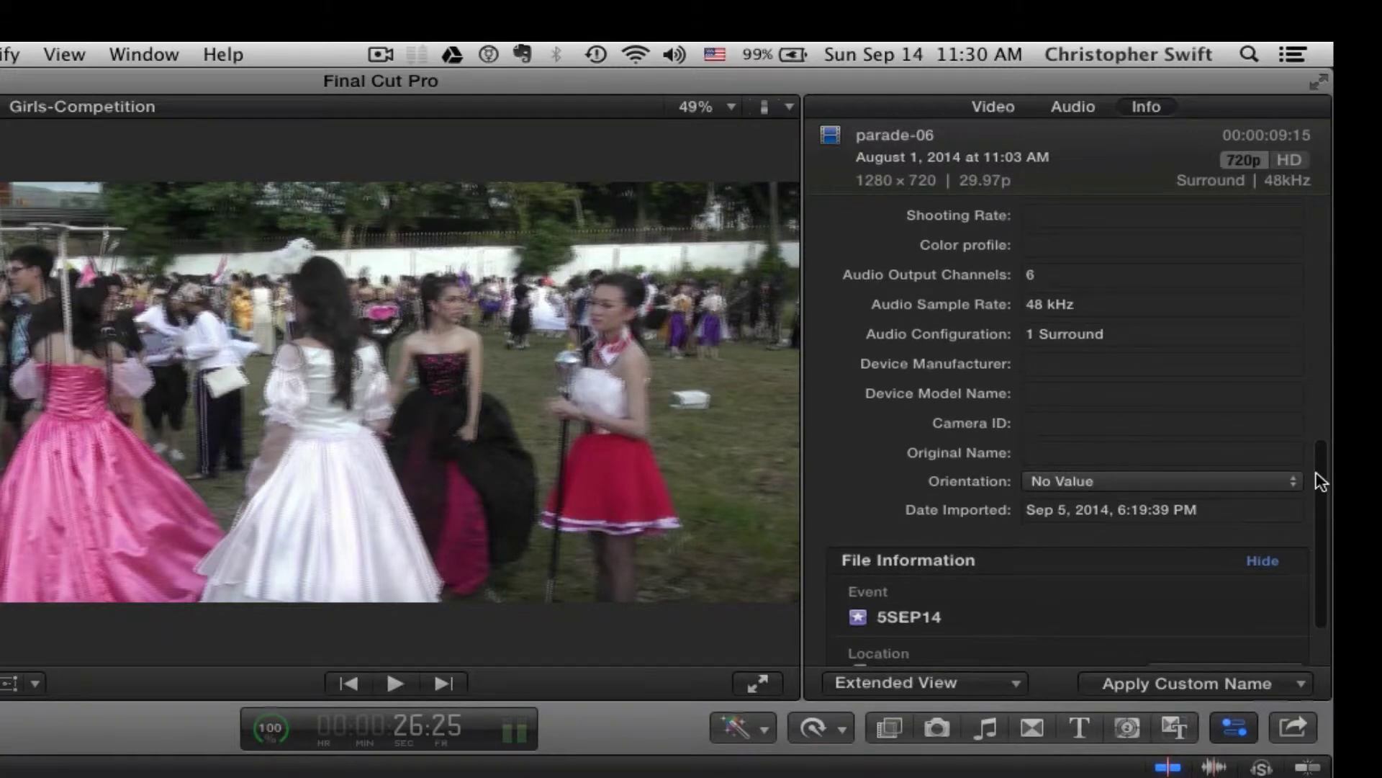
pyautogui.scroll(-3, 1321, 481)
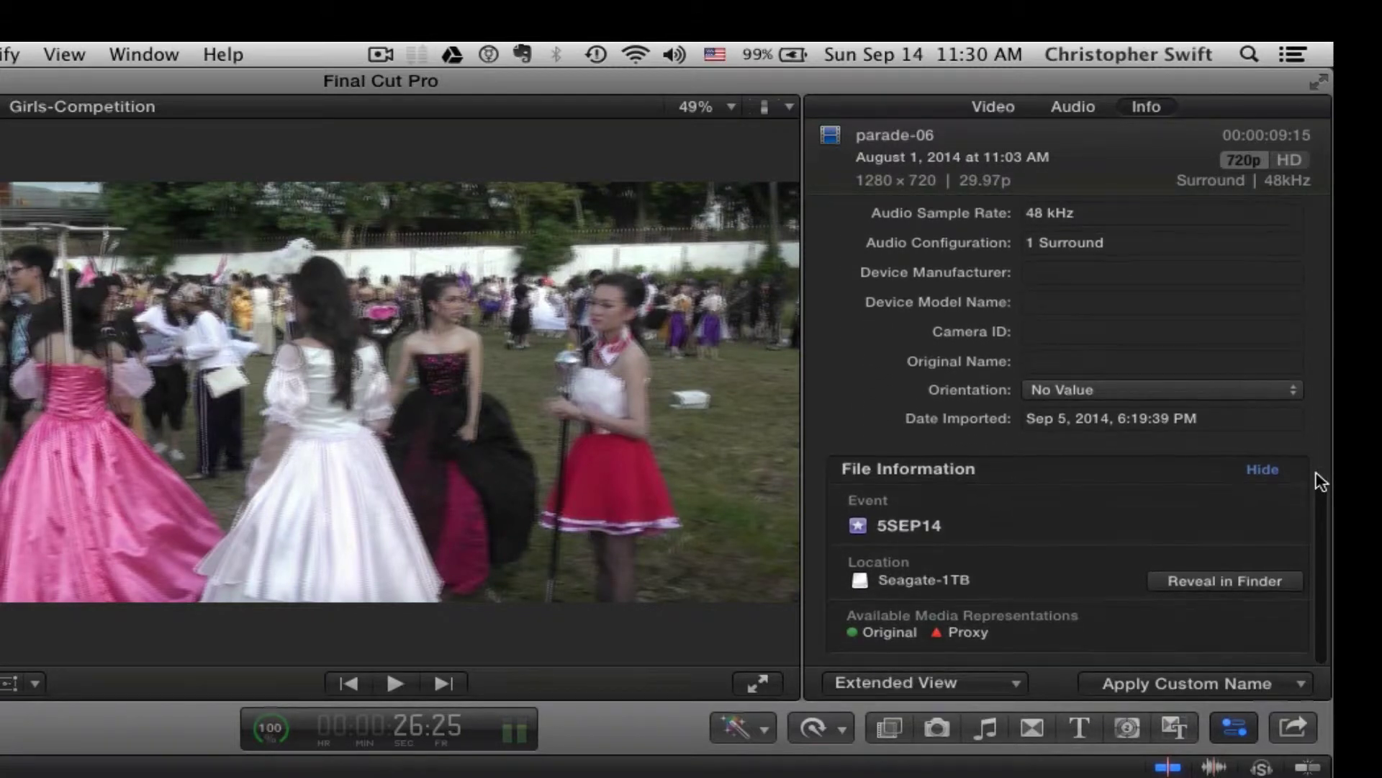
pyautogui.scroll(15, 1319, 479)
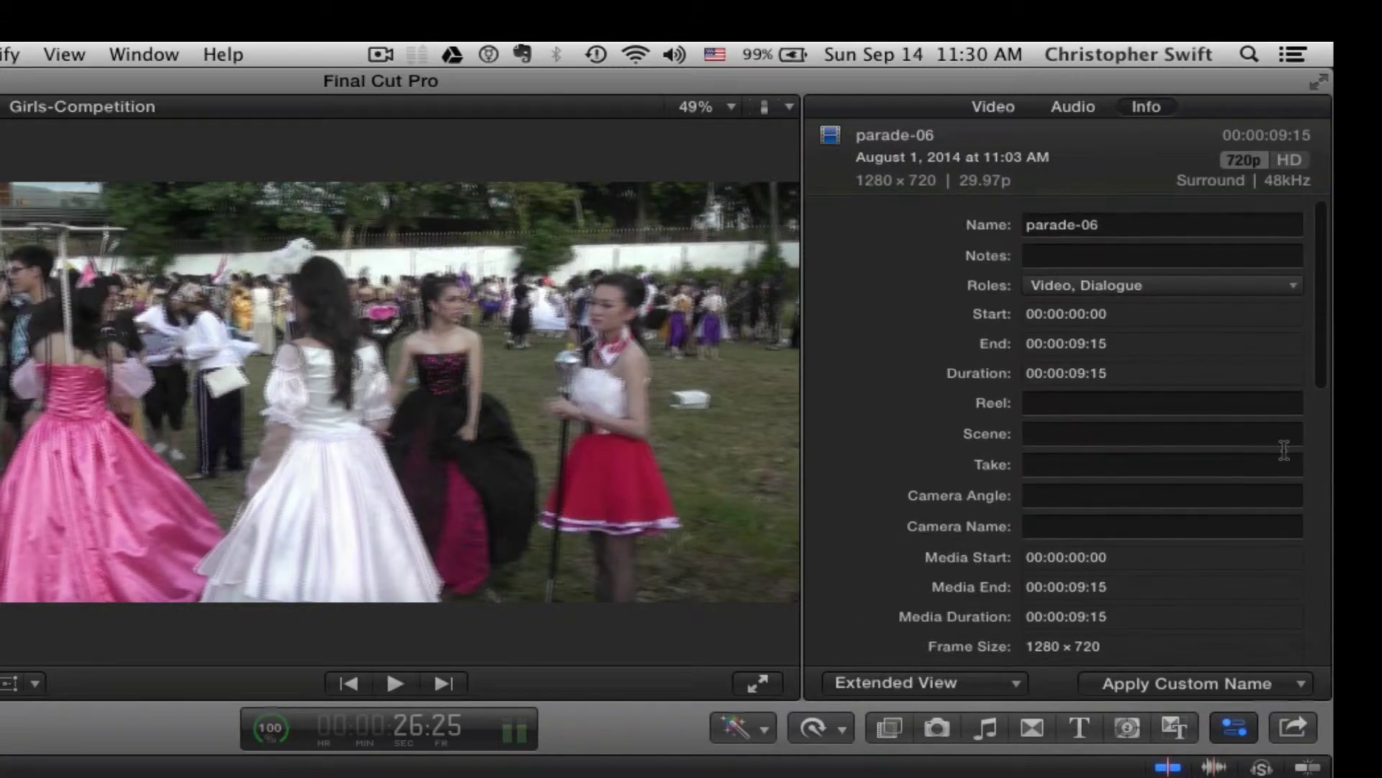
# Step: Show parade-06's metadata in Audio View and again in Extended View, and return to the clip's video settings
pyautogui.click(995, 110)
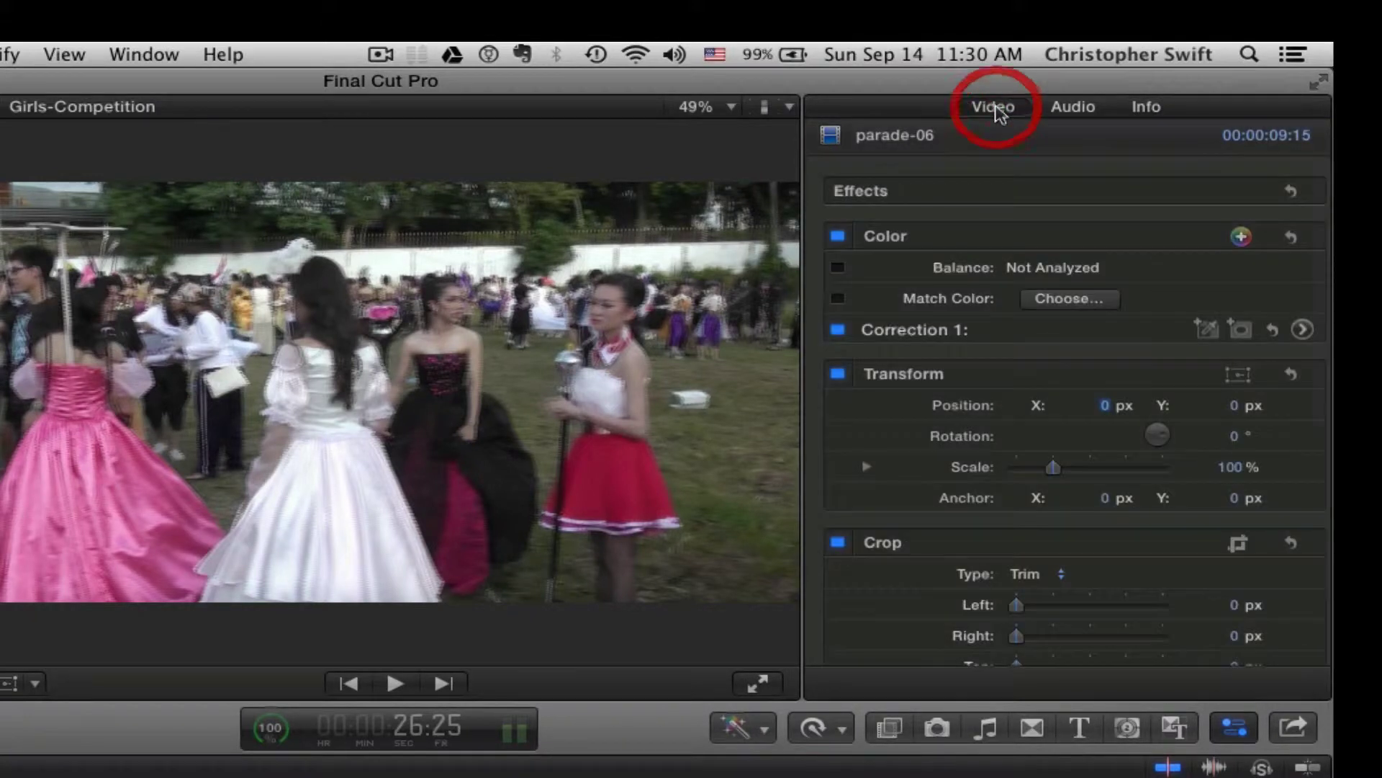
pyautogui.click(1149, 108)
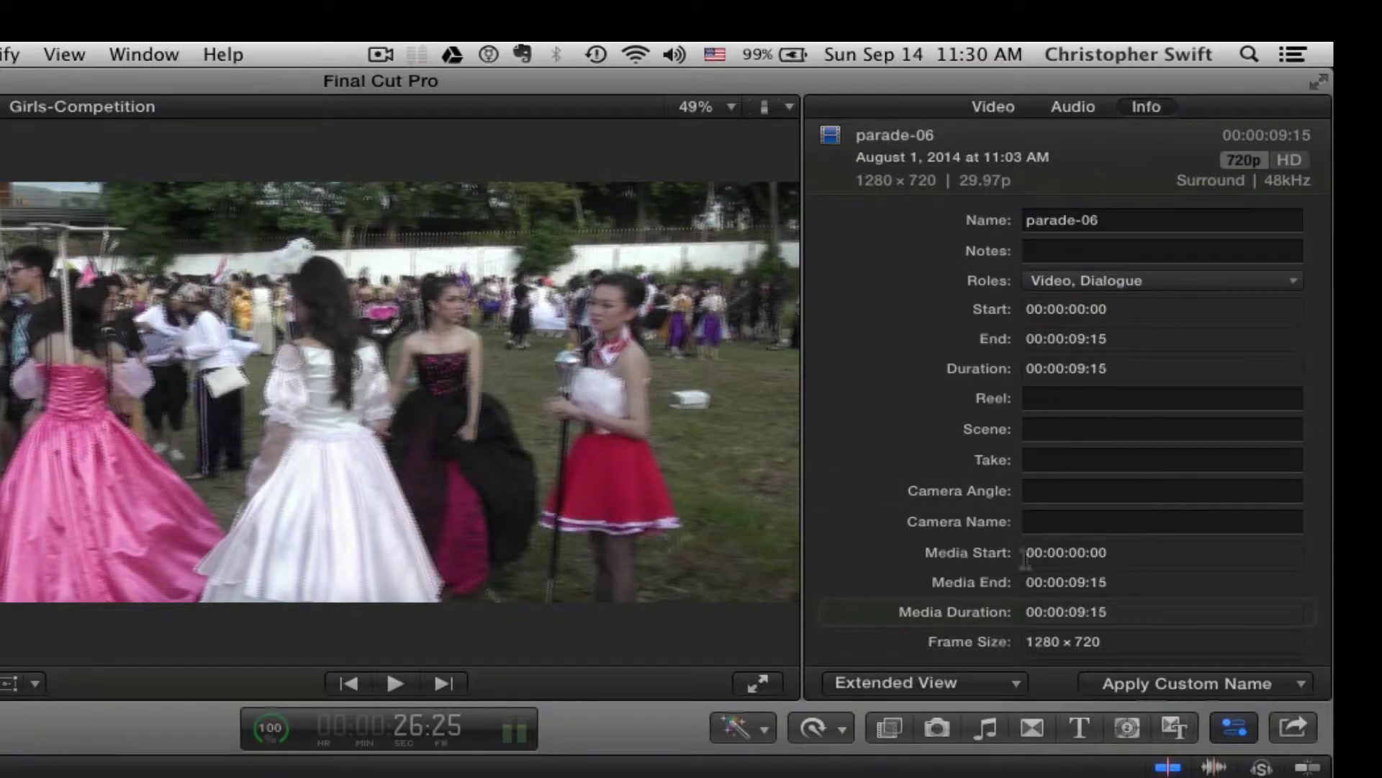
pyautogui.click(1016, 684)
pyautogui.click(1021, 705)
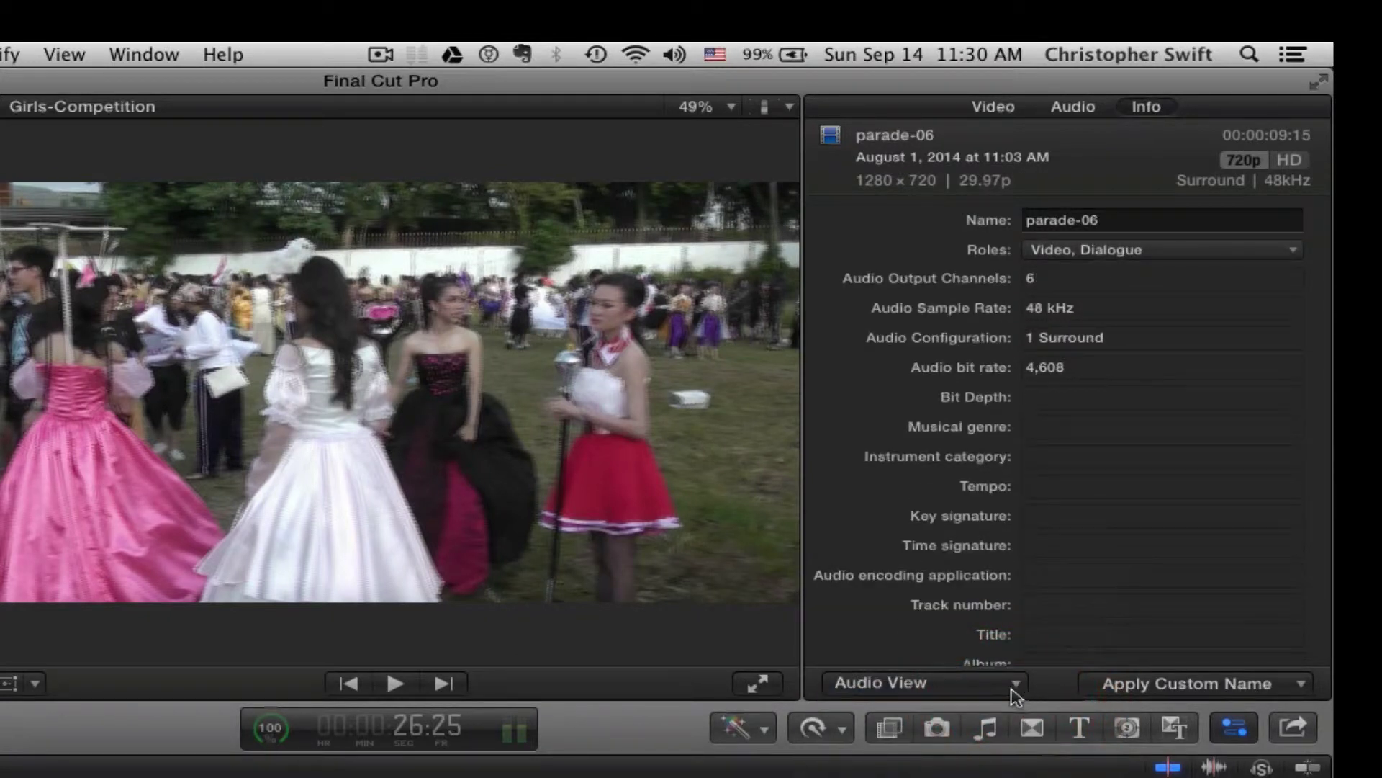
pyautogui.click(1015, 690)
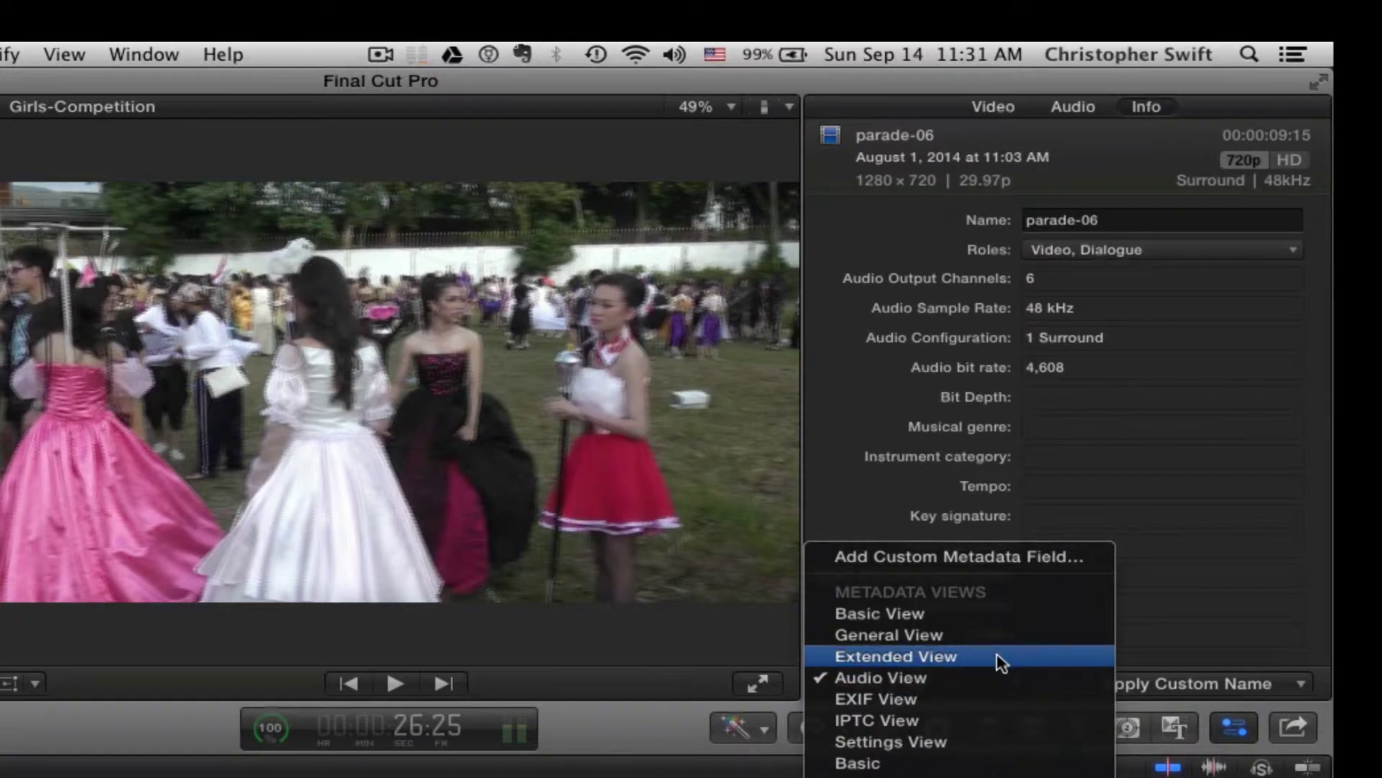
pyautogui.click(1001, 657)
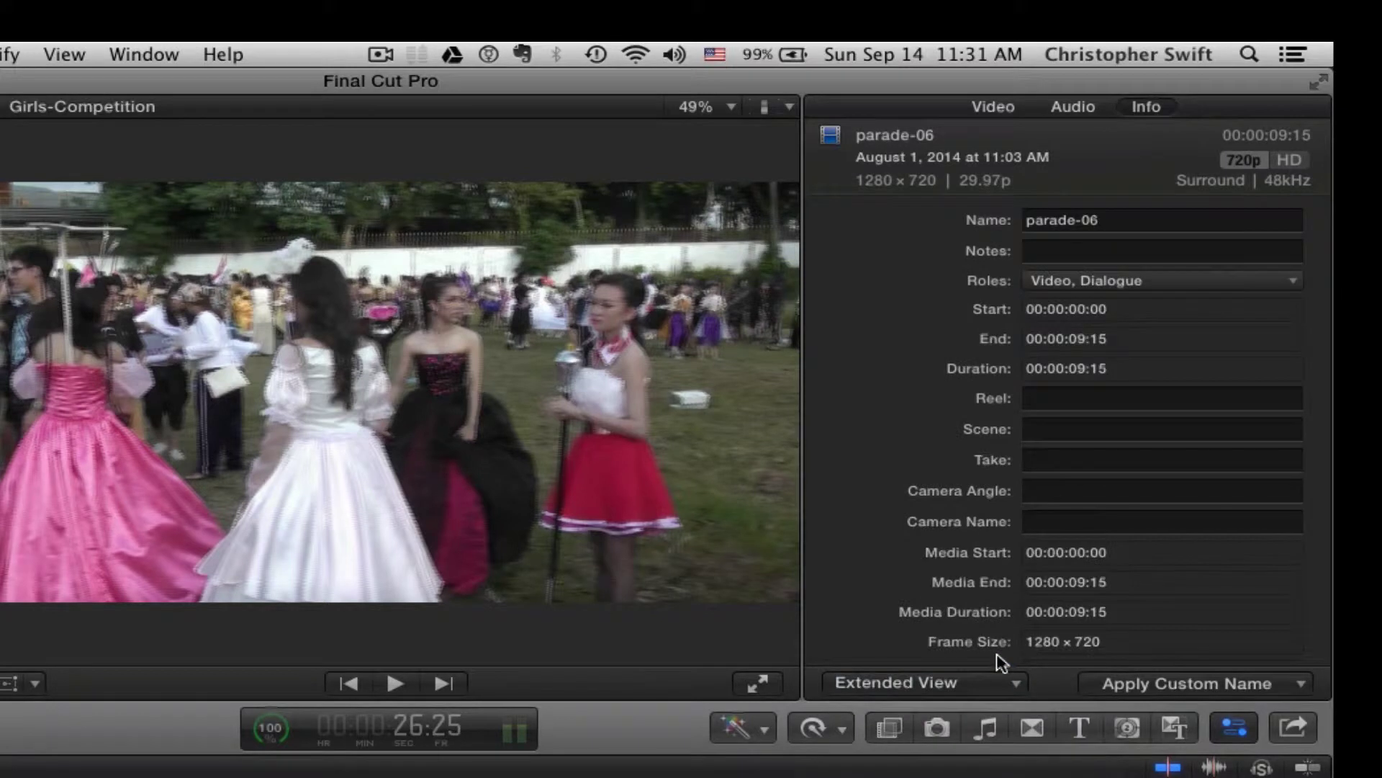
pyautogui.click(993, 107)
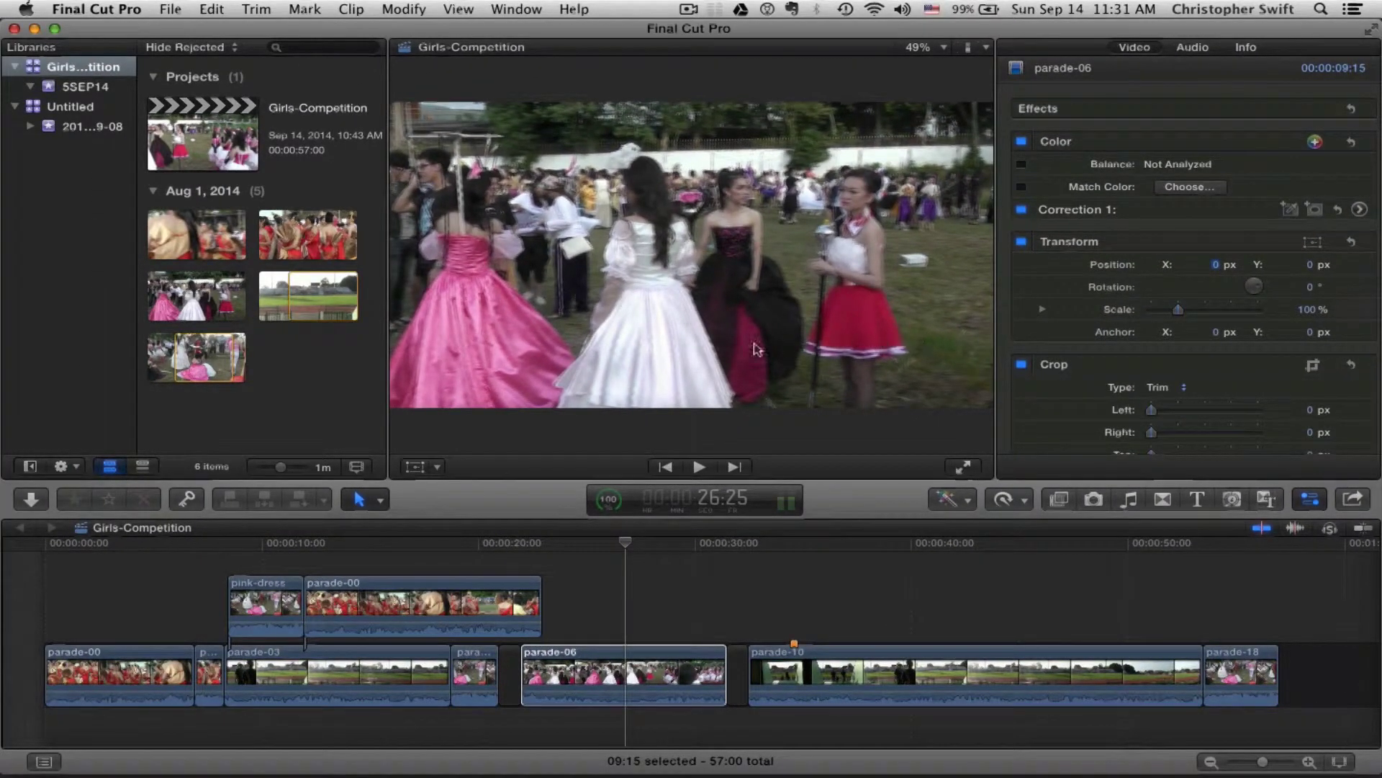
# Step: Open and close the Media Import window and the keyword editor
pyautogui.click(34, 502)
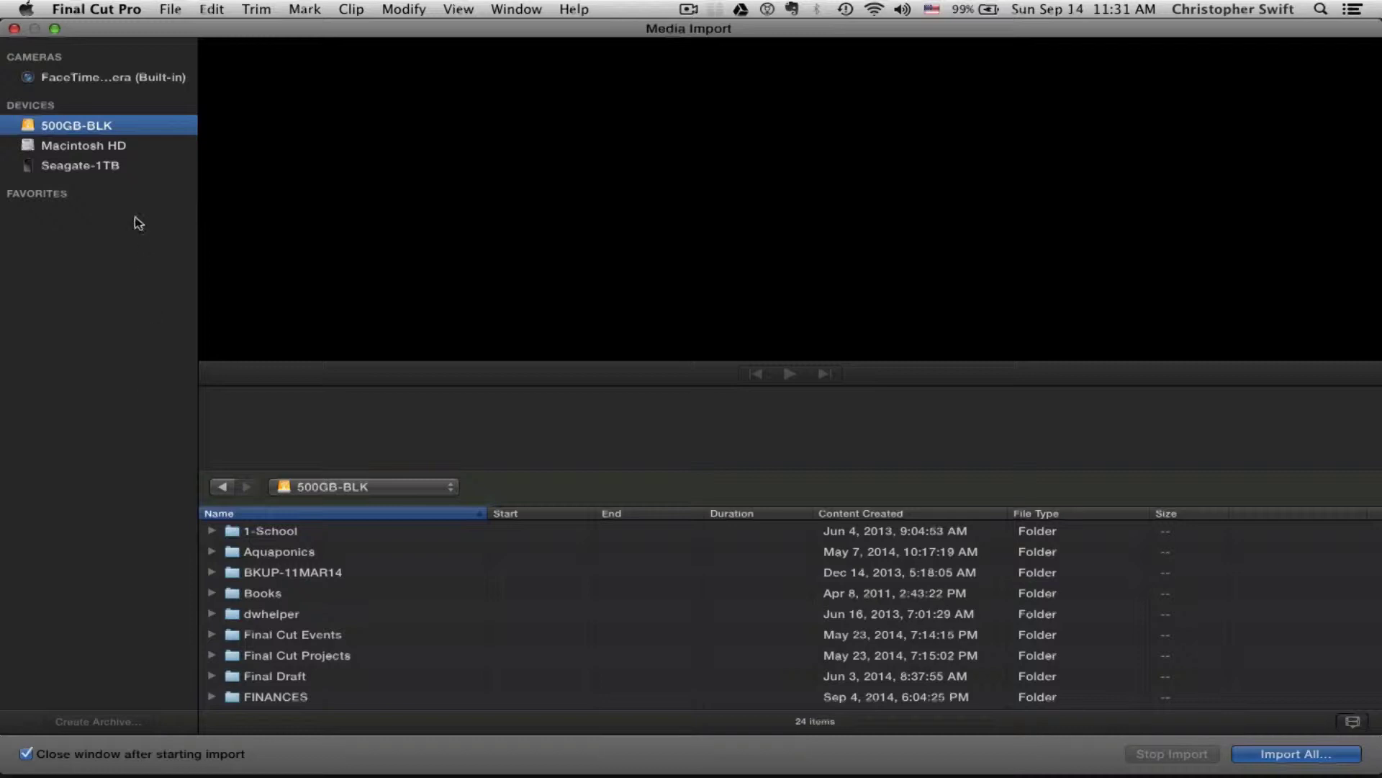
pyautogui.click(14, 29)
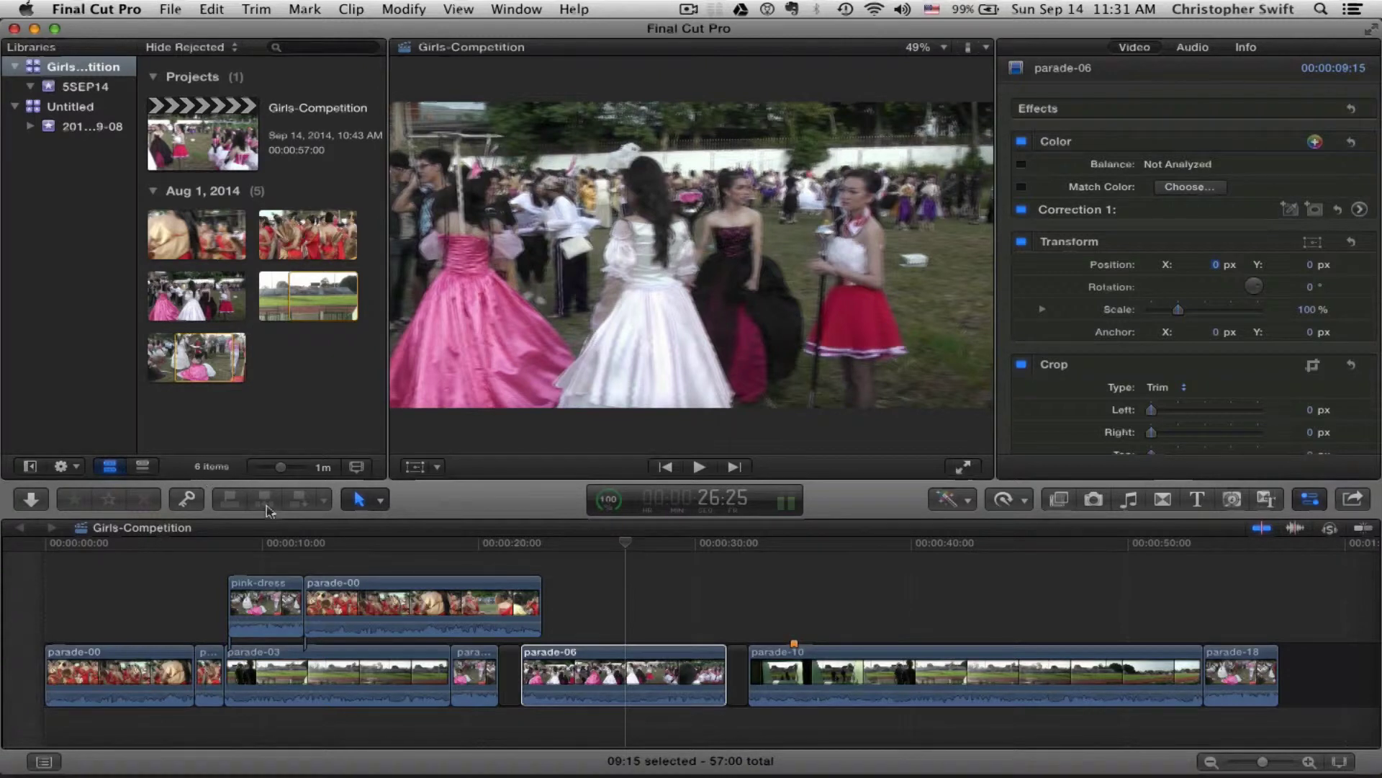
pyautogui.click(188, 500)
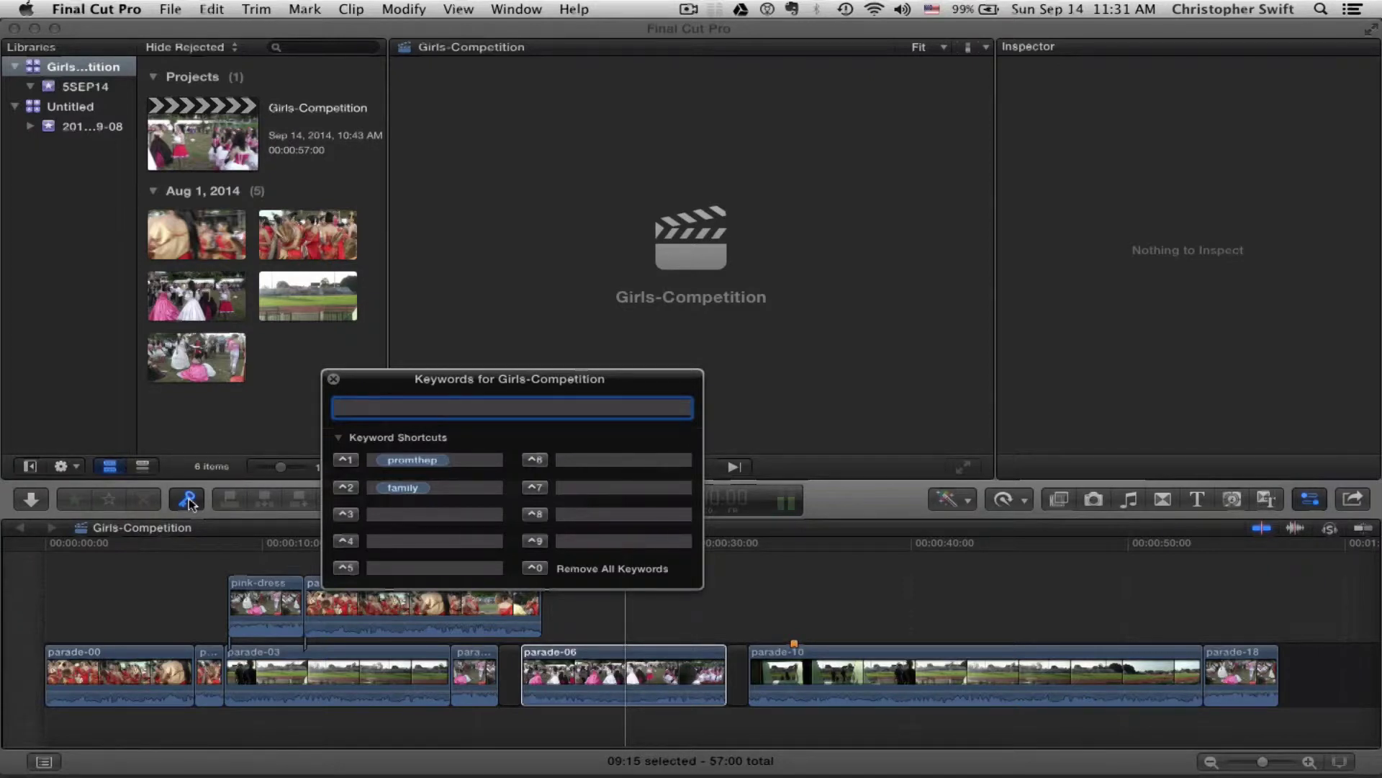
pyautogui.click(188, 499)
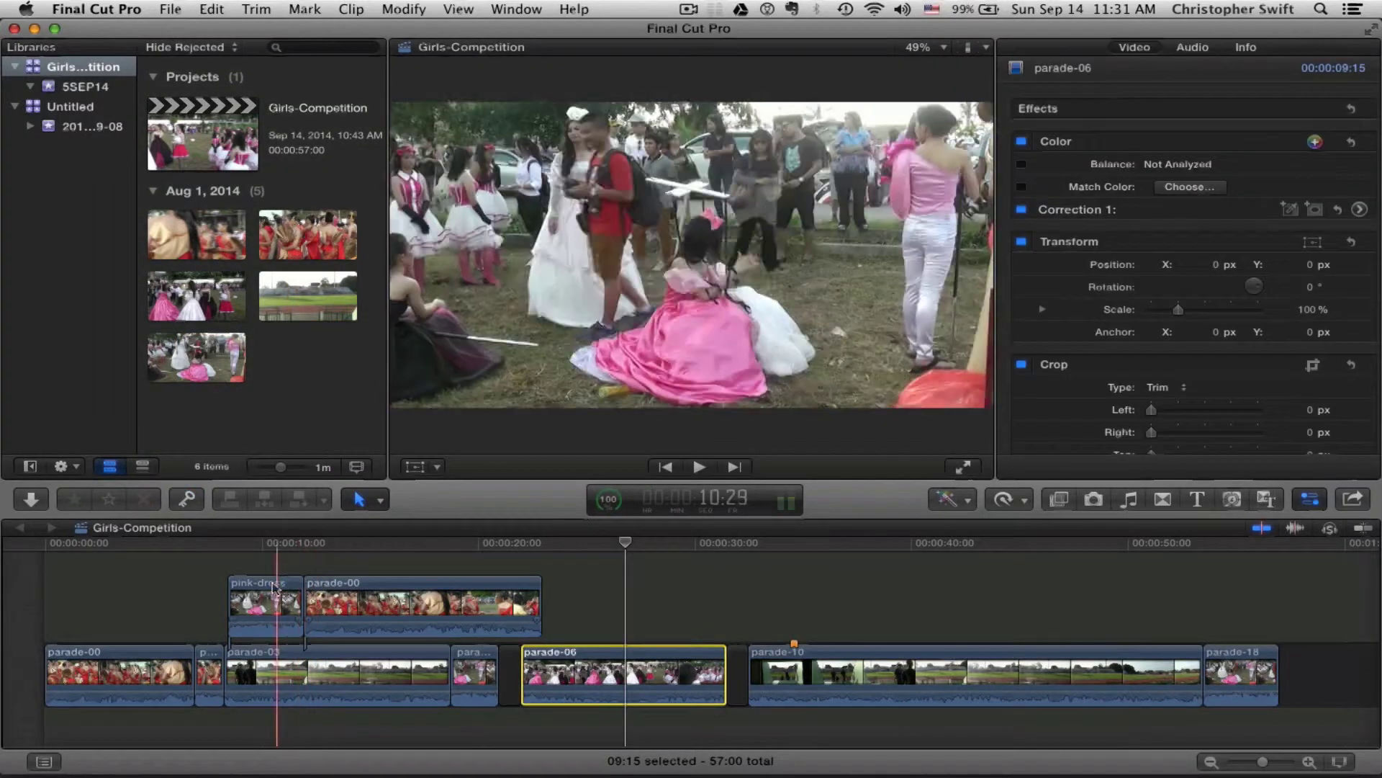
# Step: Place the playhead at about 8 seconds, just before pink-dress, and select the marked range of the last browser clip
pyautogui.click(245, 429)
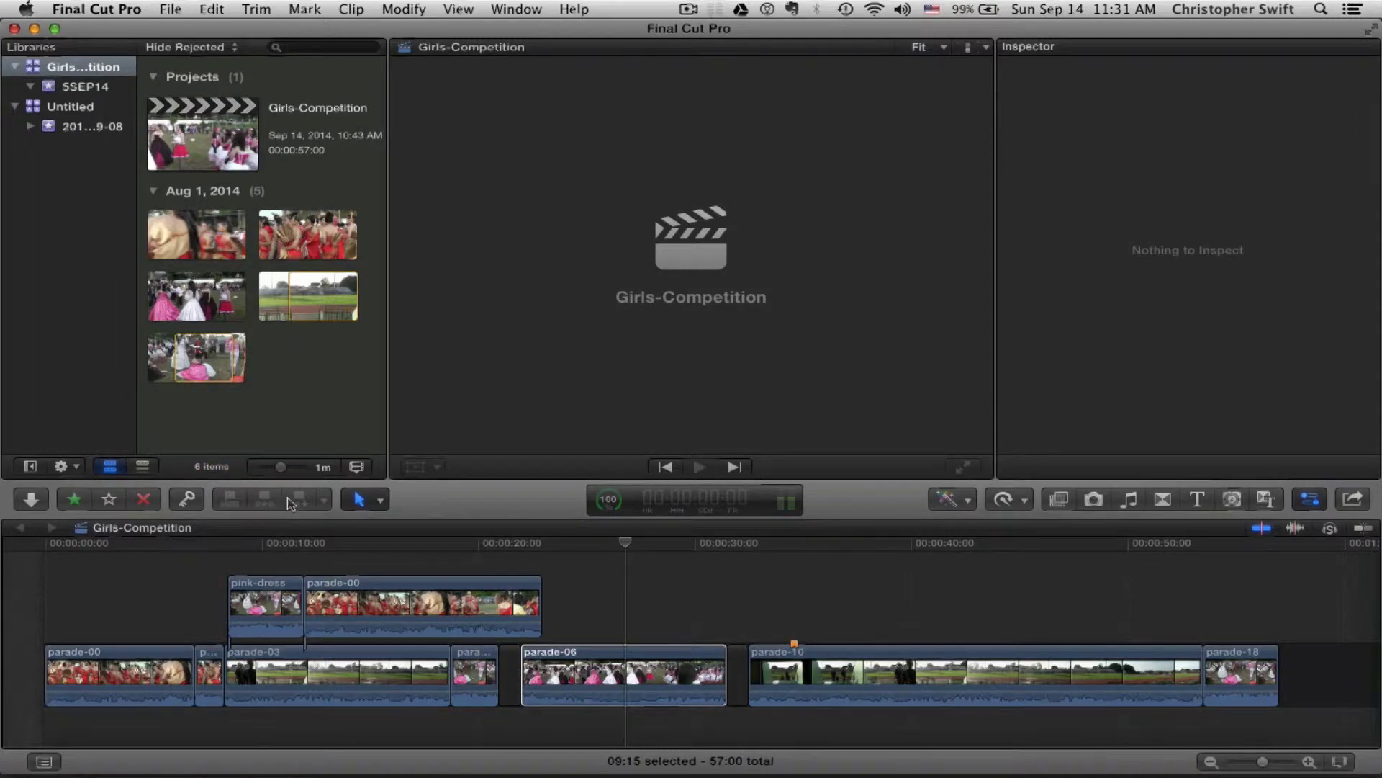
pyautogui.click(220, 576)
pyautogui.click(196, 346)
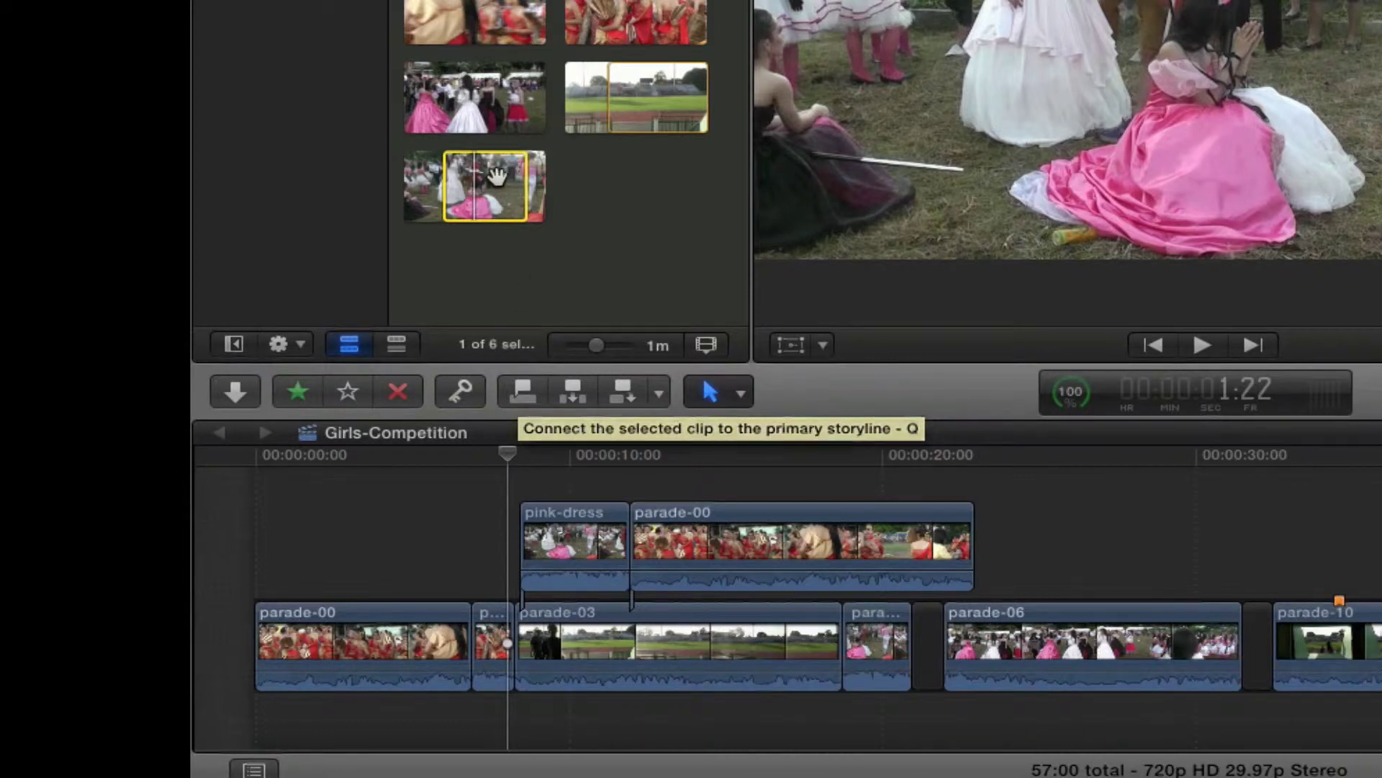
pyautogui.click(551, 481)
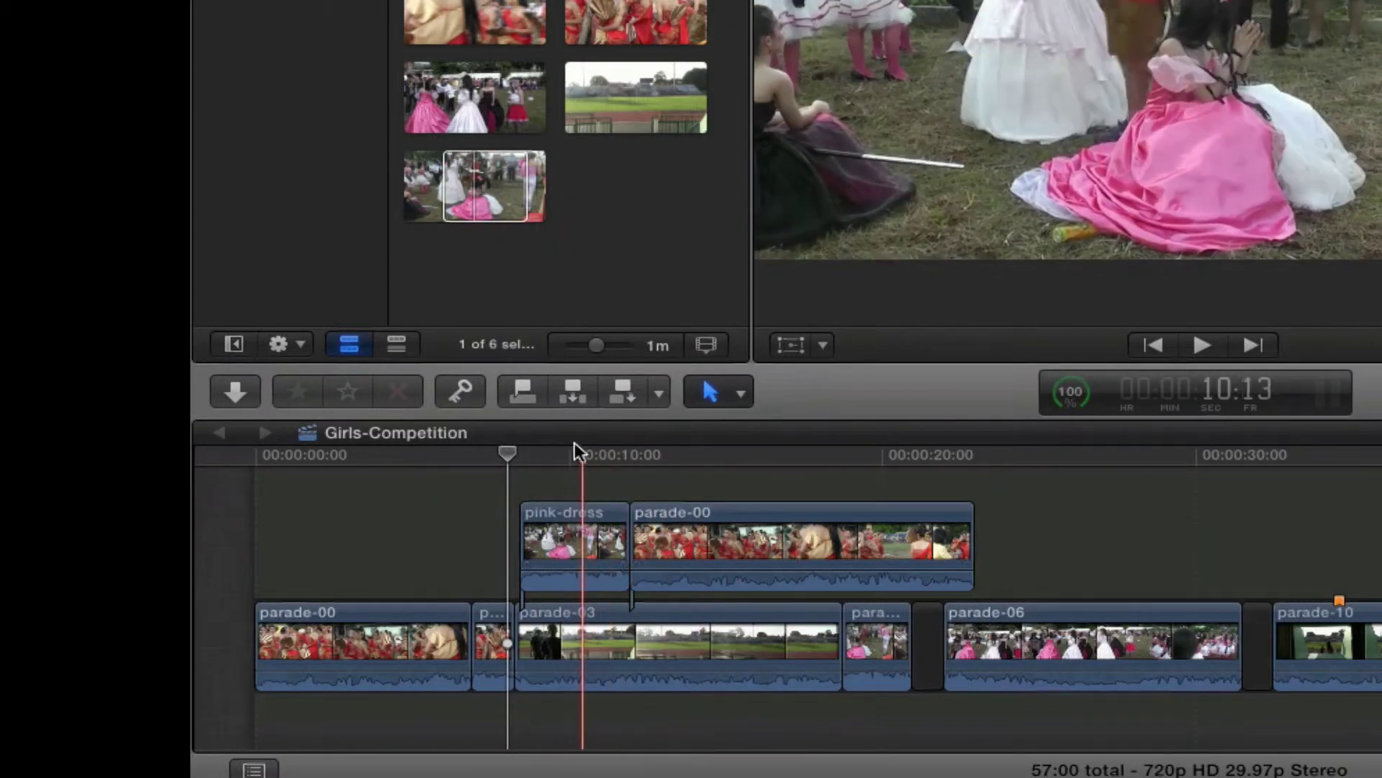
# Step: Try to insert the marked range of the last browser clip at the playhead, undo the insertion, and preview the range
pyautogui.click(571, 394)
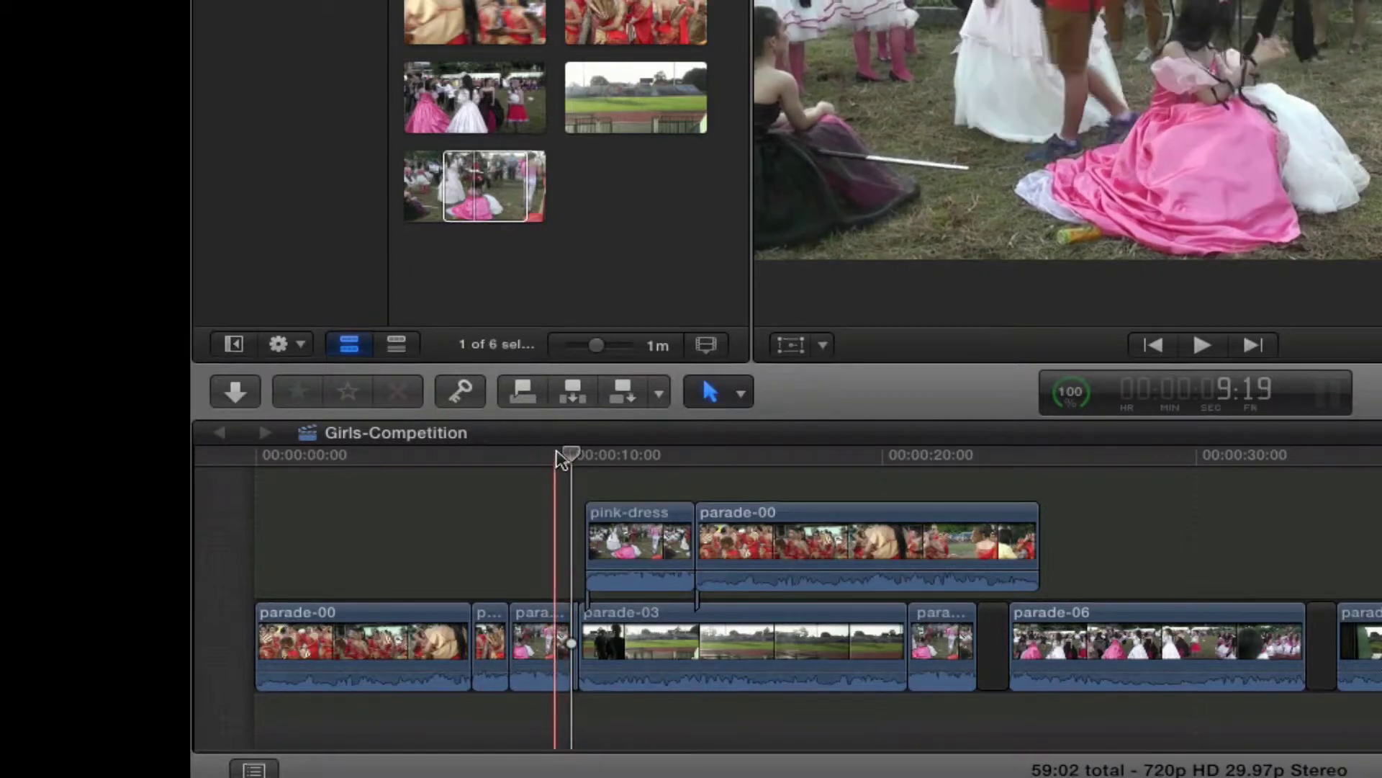
pyautogui.press('Delete')
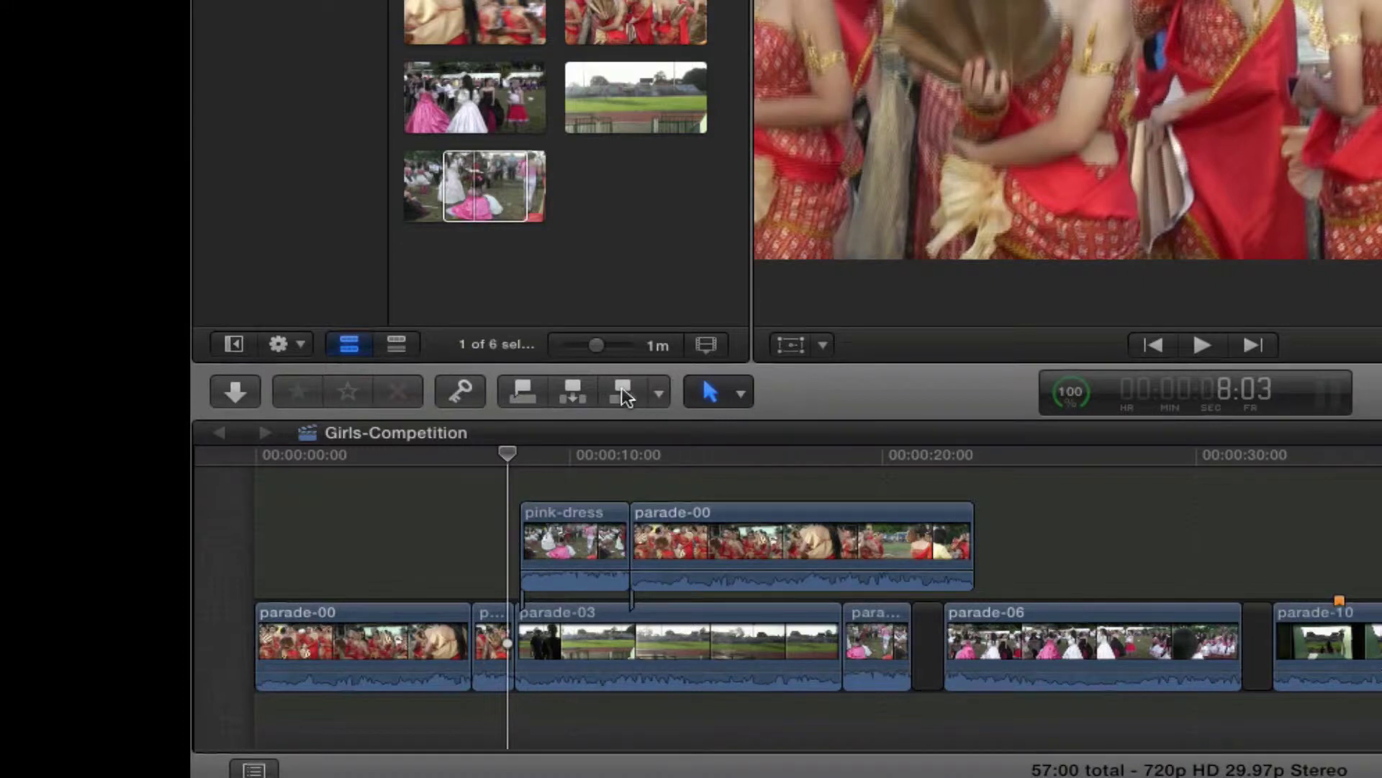
pyautogui.click(481, 177)
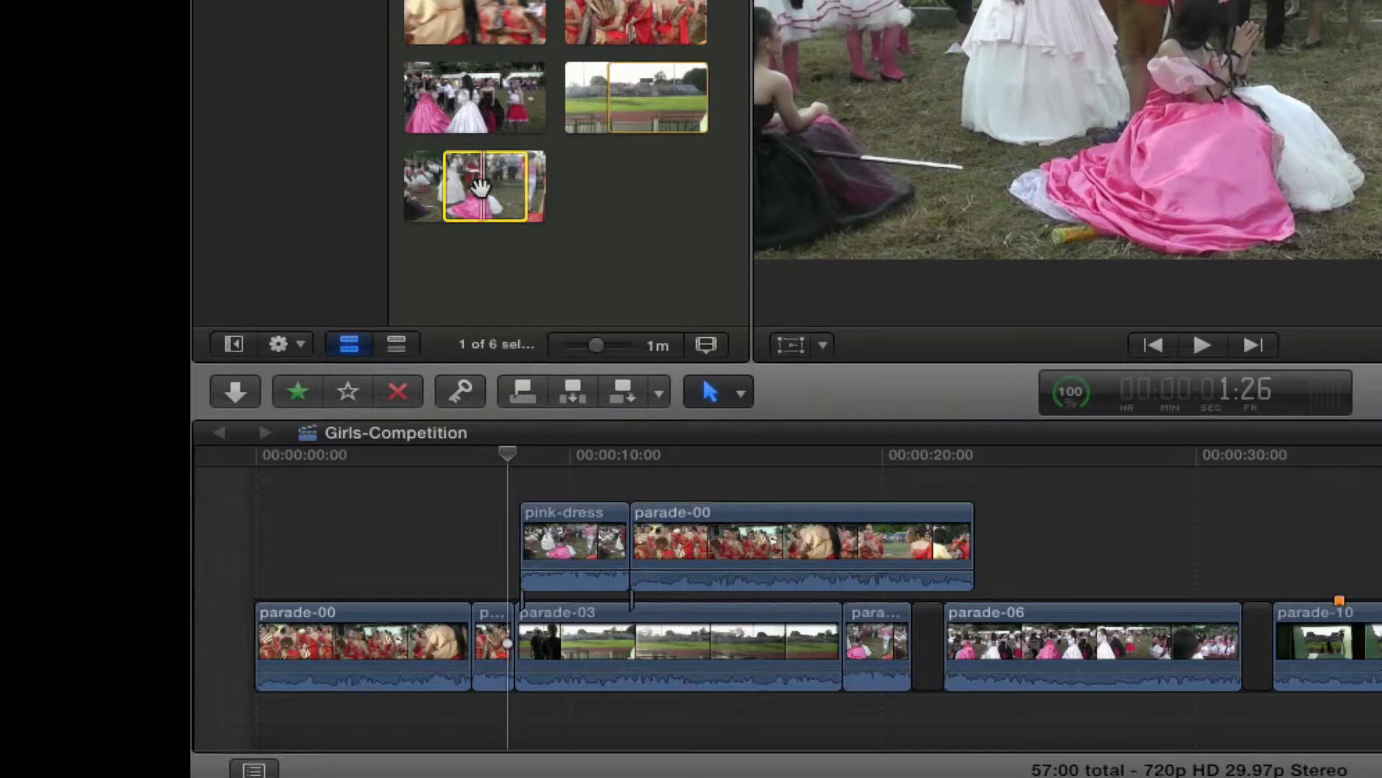
pyautogui.press('space')
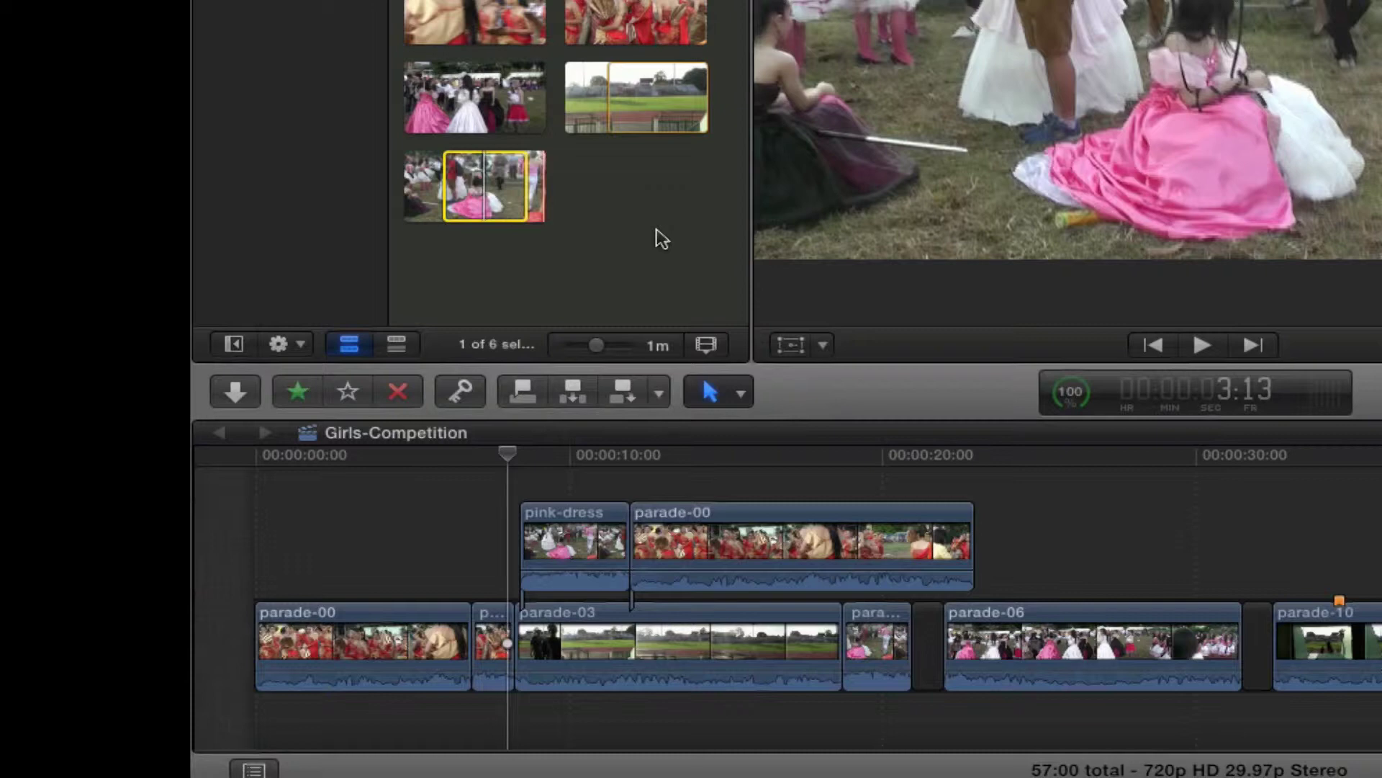
# Step: Place the playhead at about 4:16 in the first parade-00 clip, try inserting the last browser clip's marked range, and undo the insertion
pyautogui.click(508, 455)
pyautogui.moveTo(509, 455); pyautogui.dragTo(393, 461)
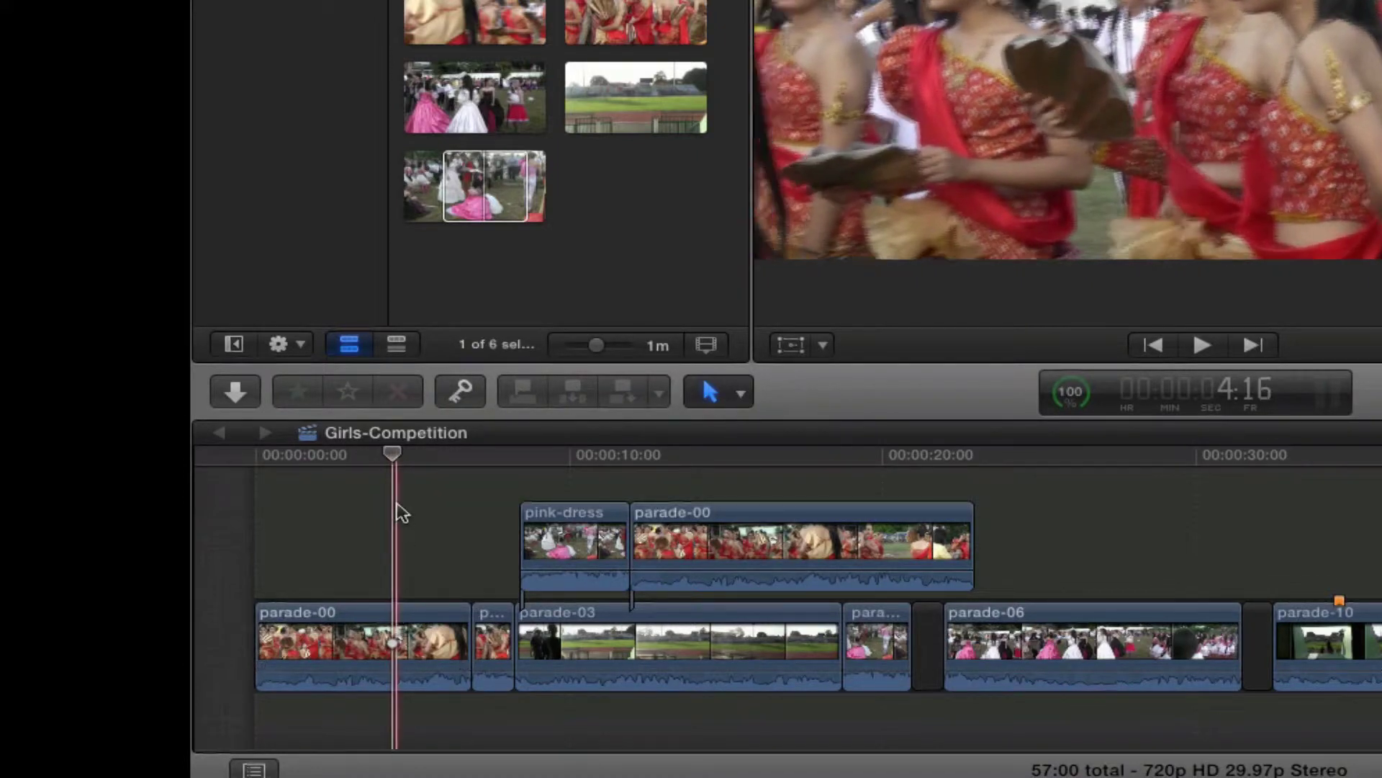
pyautogui.click(484, 172)
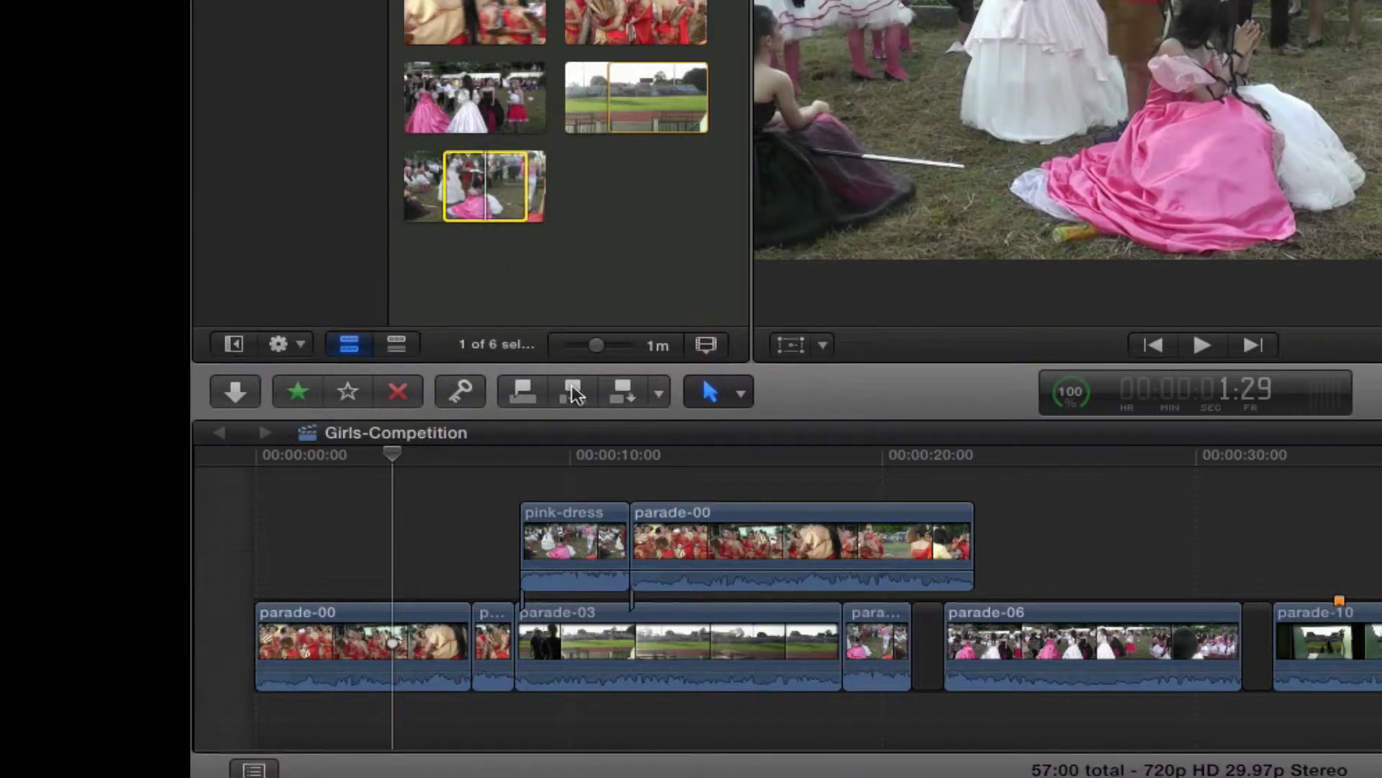
pyautogui.click(573, 393)
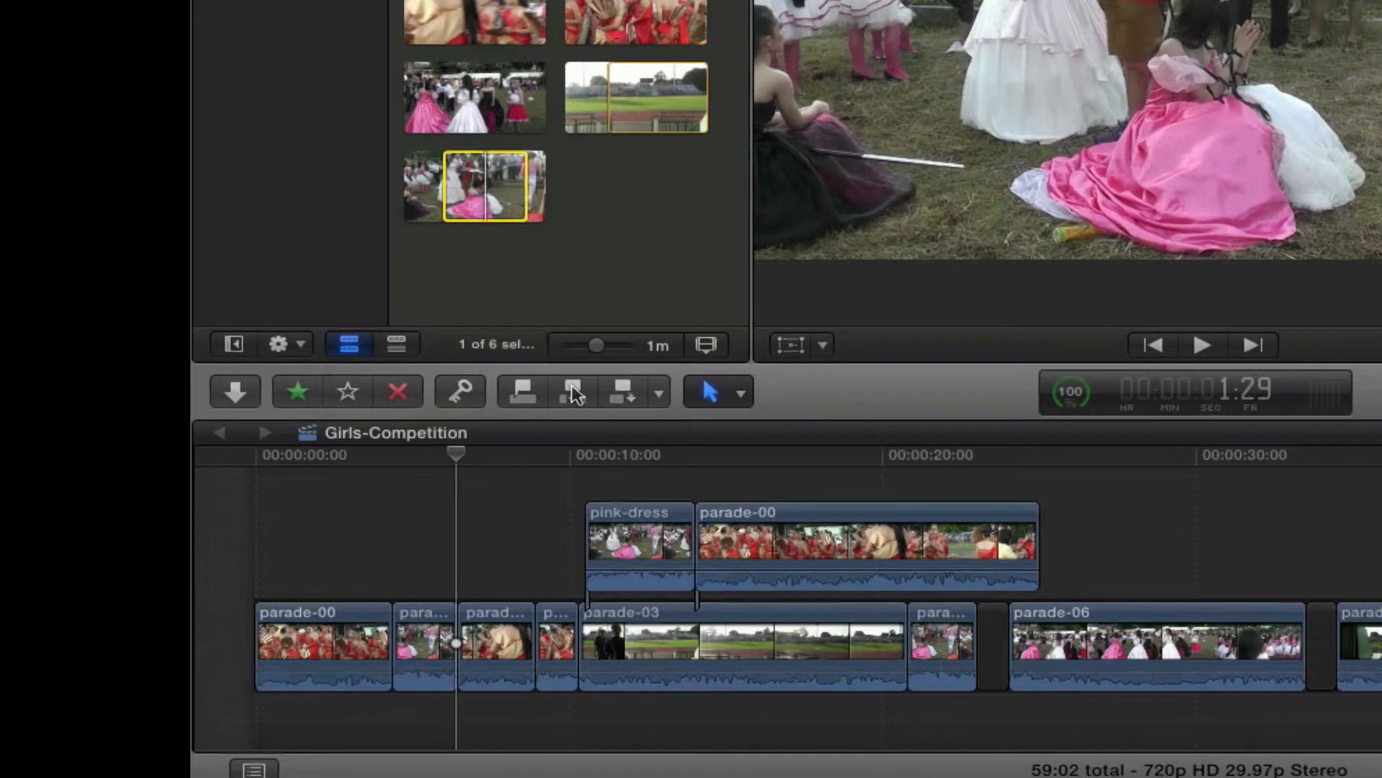
pyautogui.press('super+z')
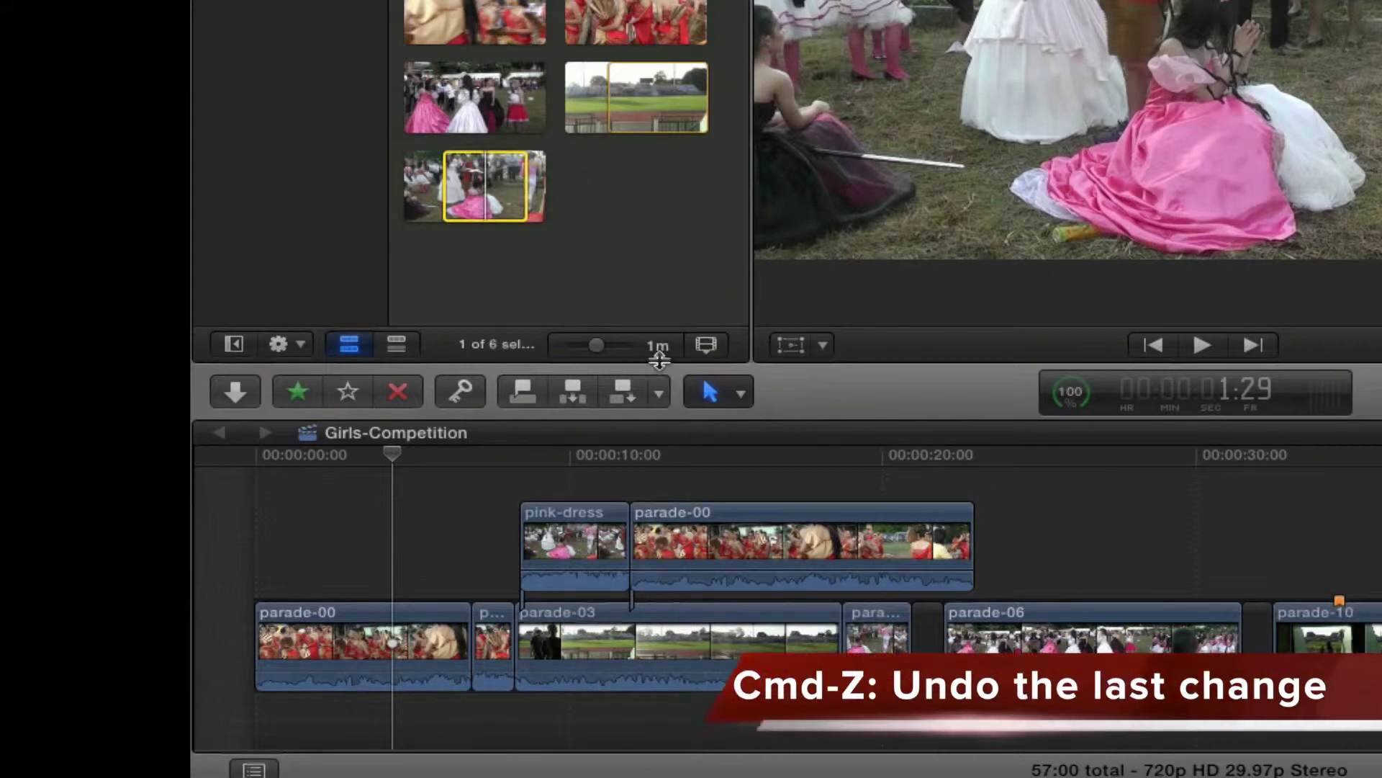
# Step: Review the list of editing tools without changing the tool, and open and close the Background Tasks window
pyautogui.click(742, 394)
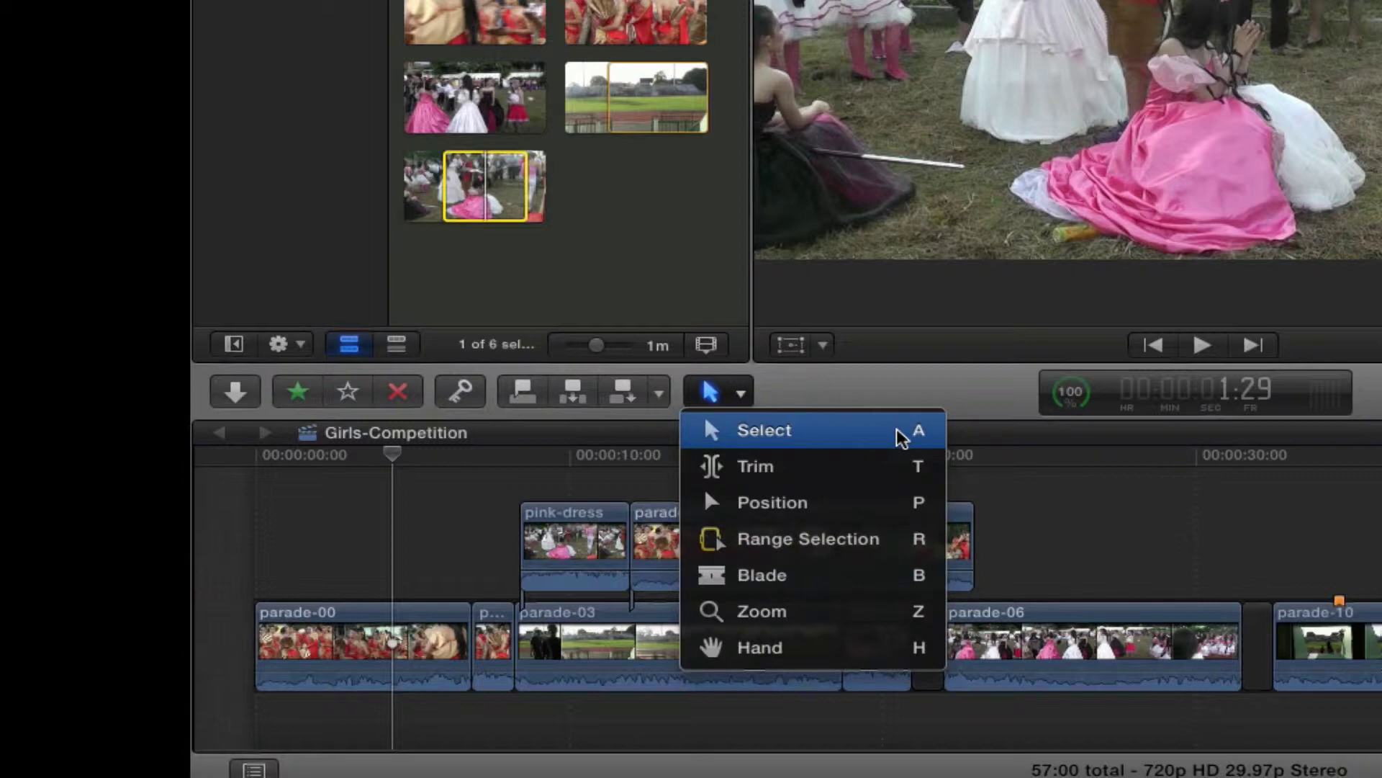
pyautogui.click(849, 393)
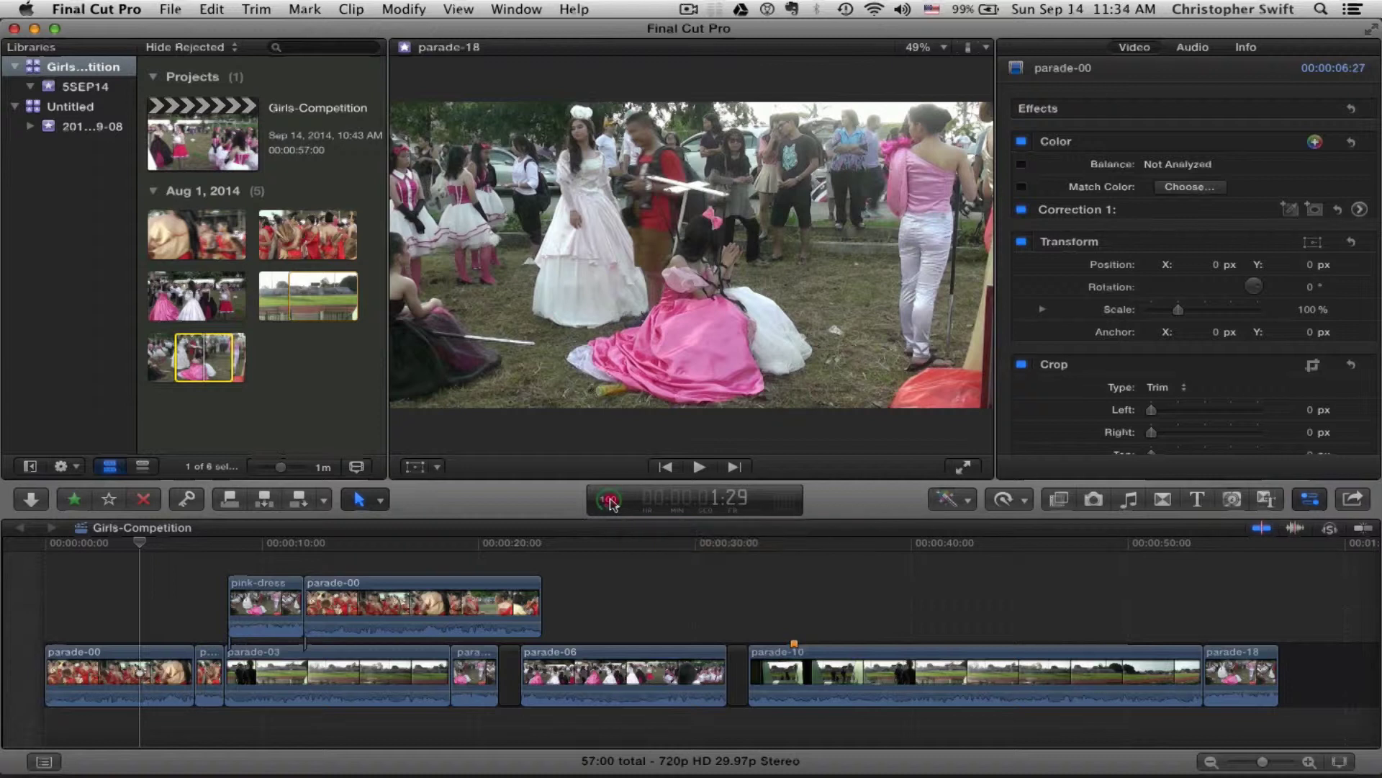
pyautogui.click(609, 501)
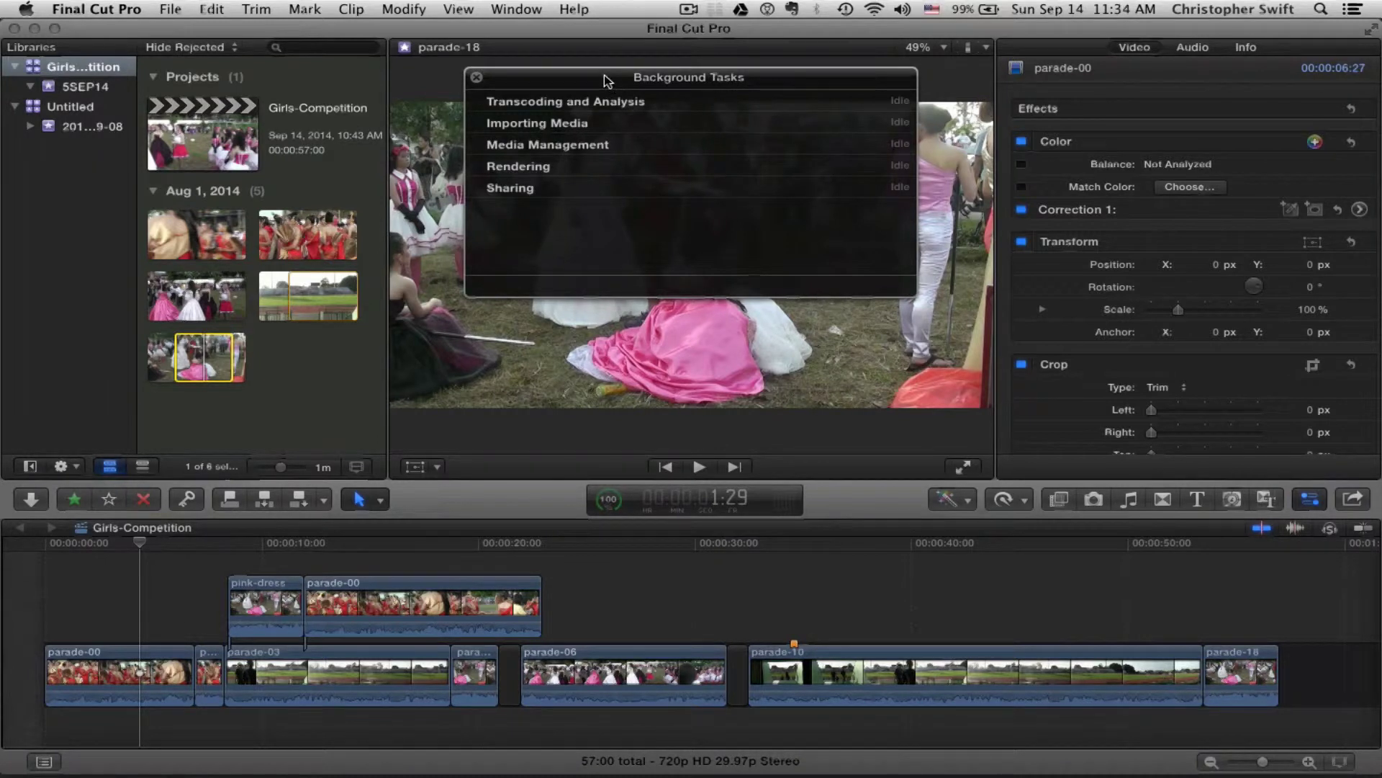
pyautogui.click(478, 79)
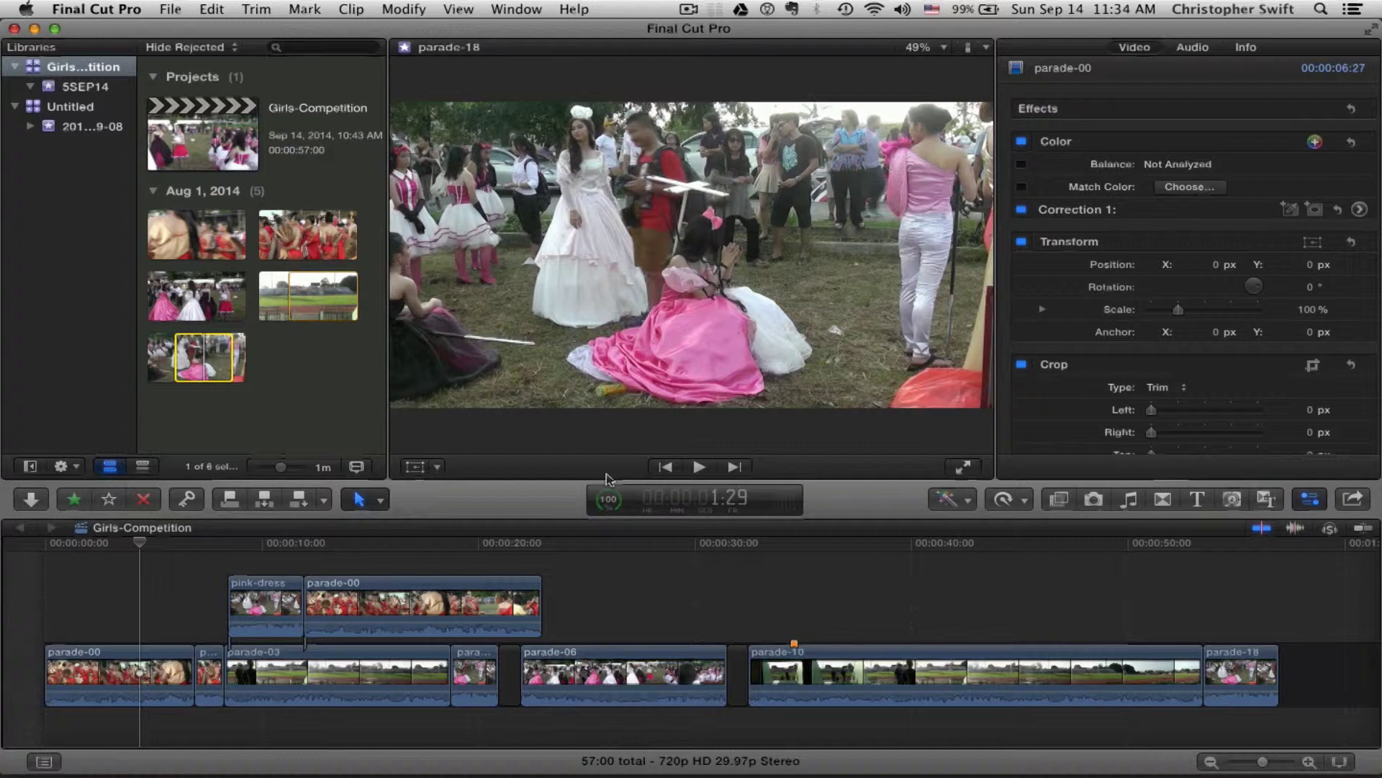
# Step: Move the playhead to timecode 30:00 by entering the time
pyautogui.click(729, 504)
pyautogui.write('100')
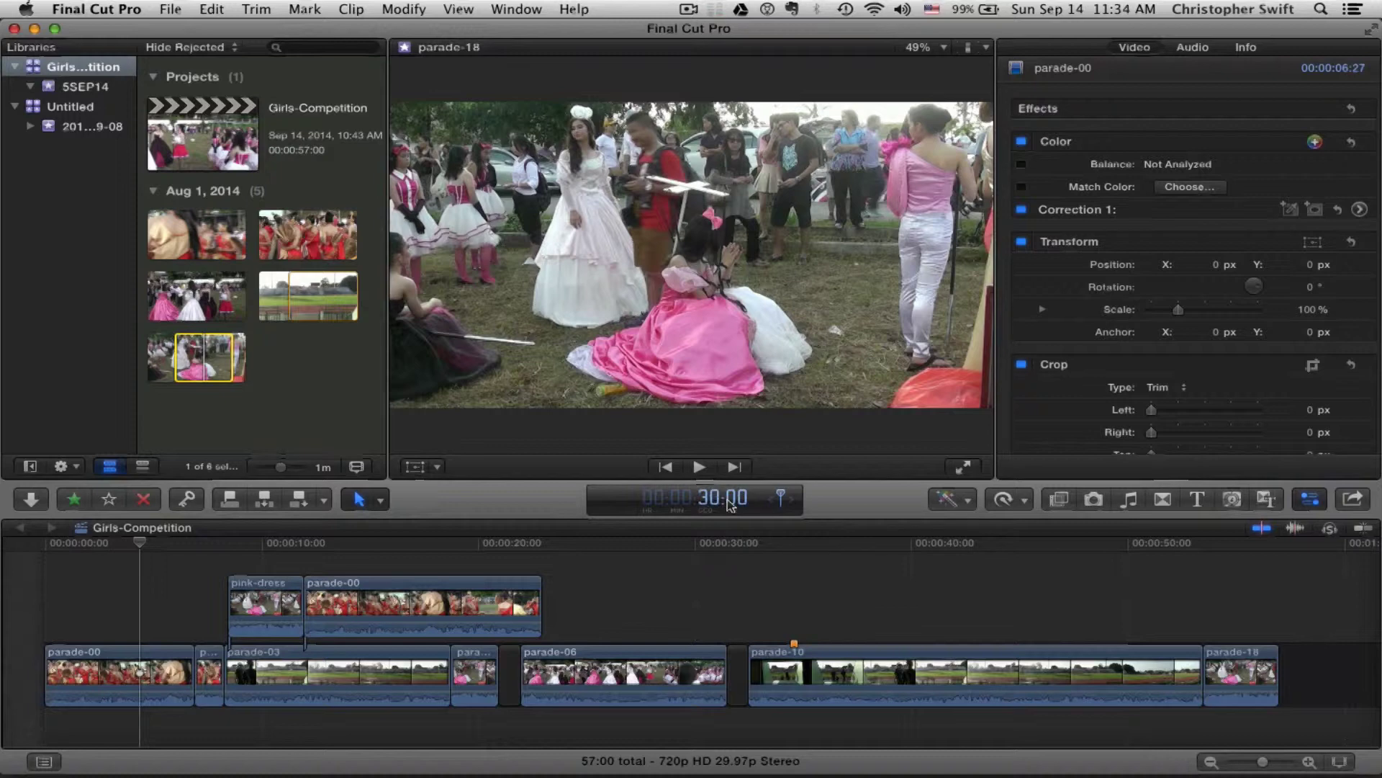
pyautogui.press('Return')
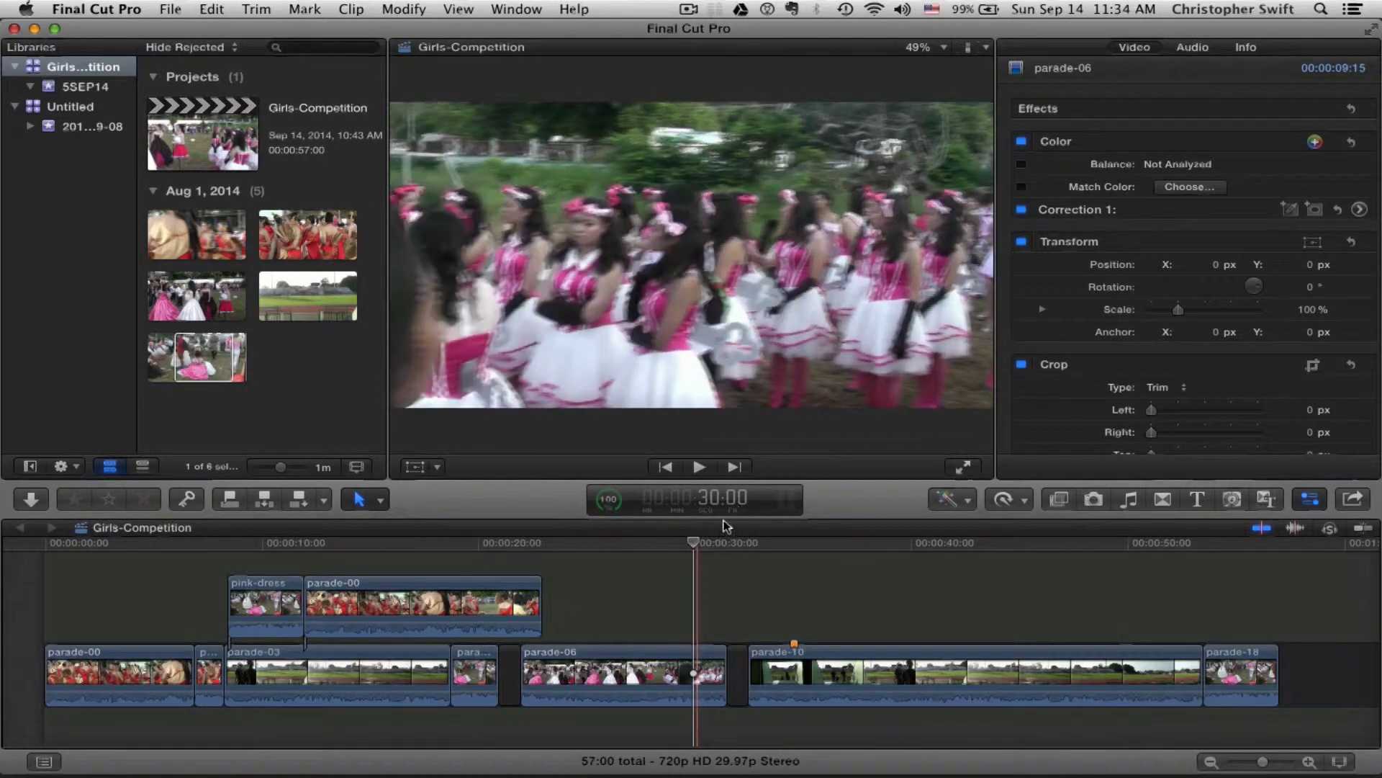
# Step: Move the playhead forward 5 frames and back 15 frames by entering relative timecode values
pyautogui.click(724, 504)
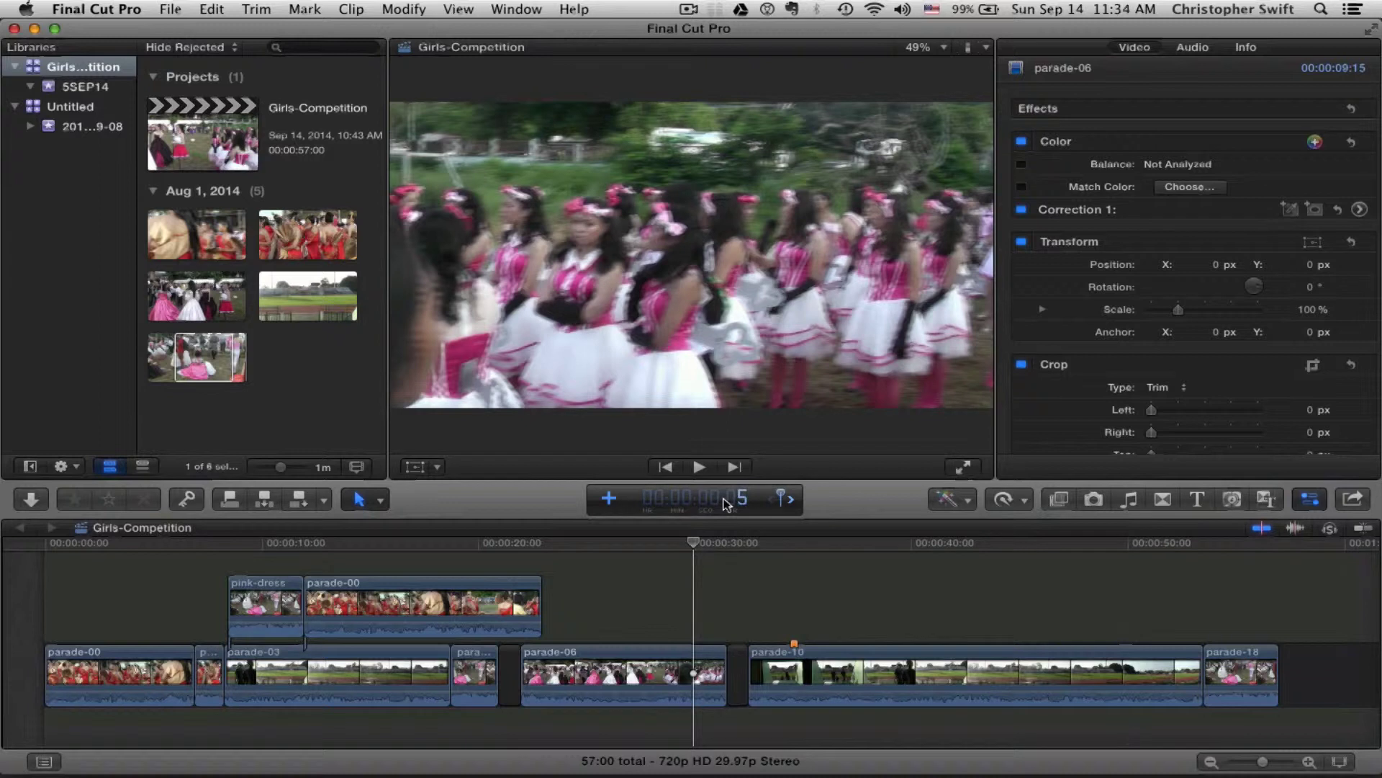
pyautogui.press('Return')
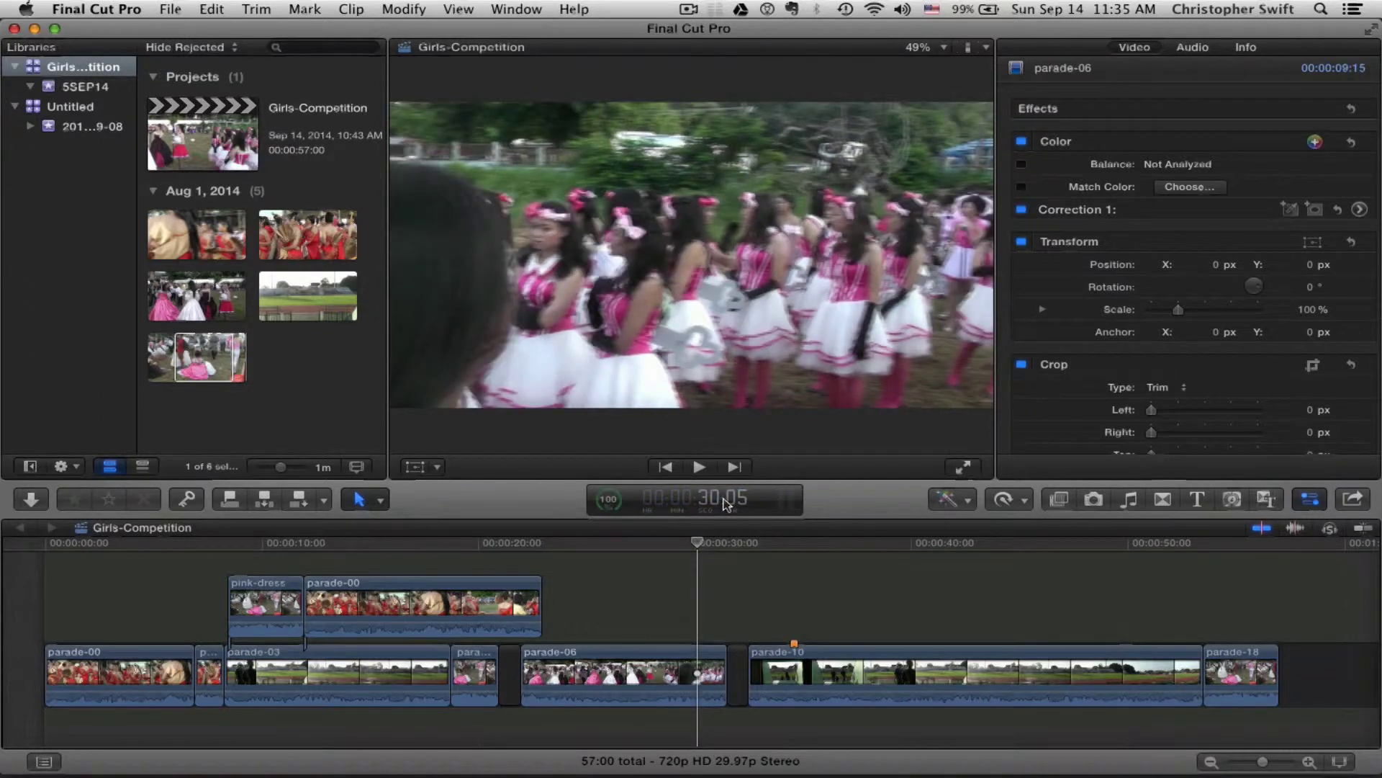
pyautogui.click(725, 504)
pyautogui.write('15')
pyautogui.press('Return')
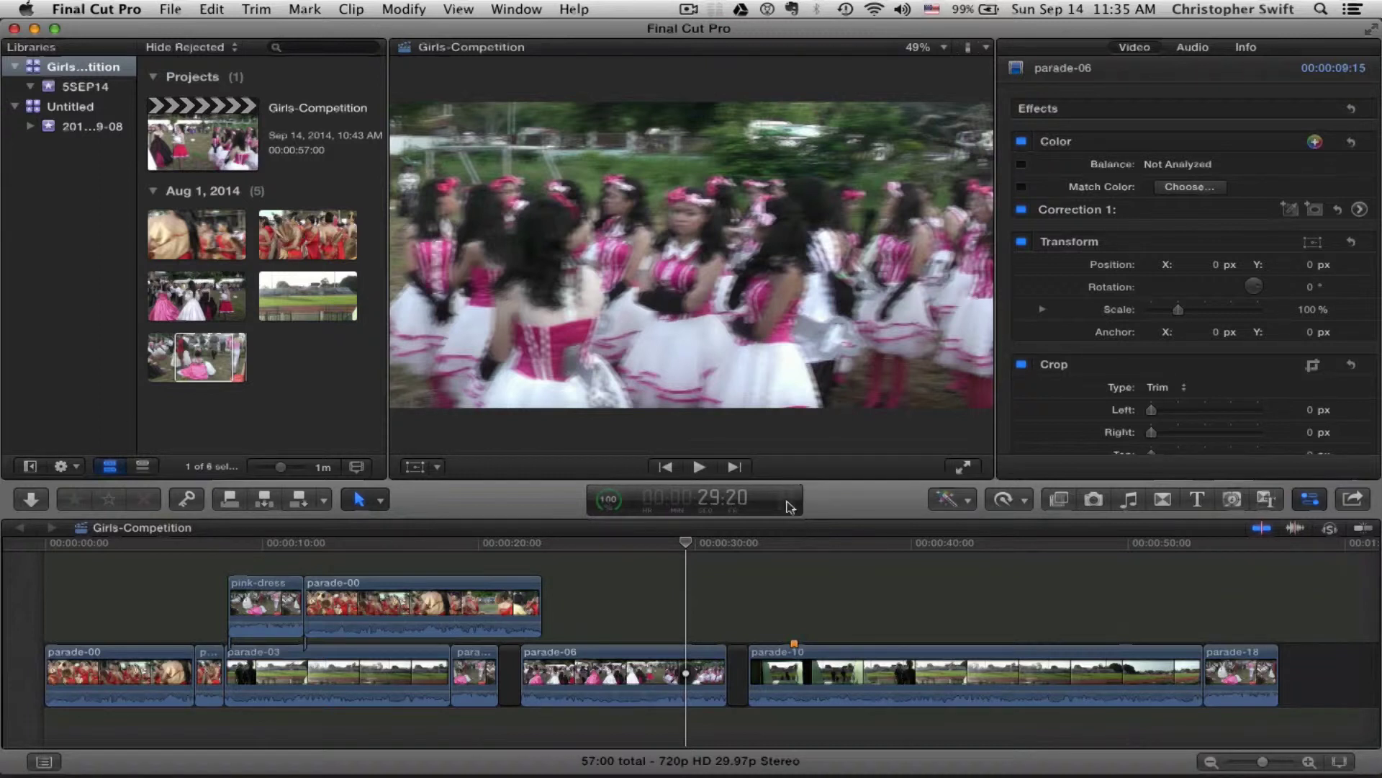
# Step: Play the timeline without and with the audio meters shown, and narrow and hide the meters
pyautogui.press('space')
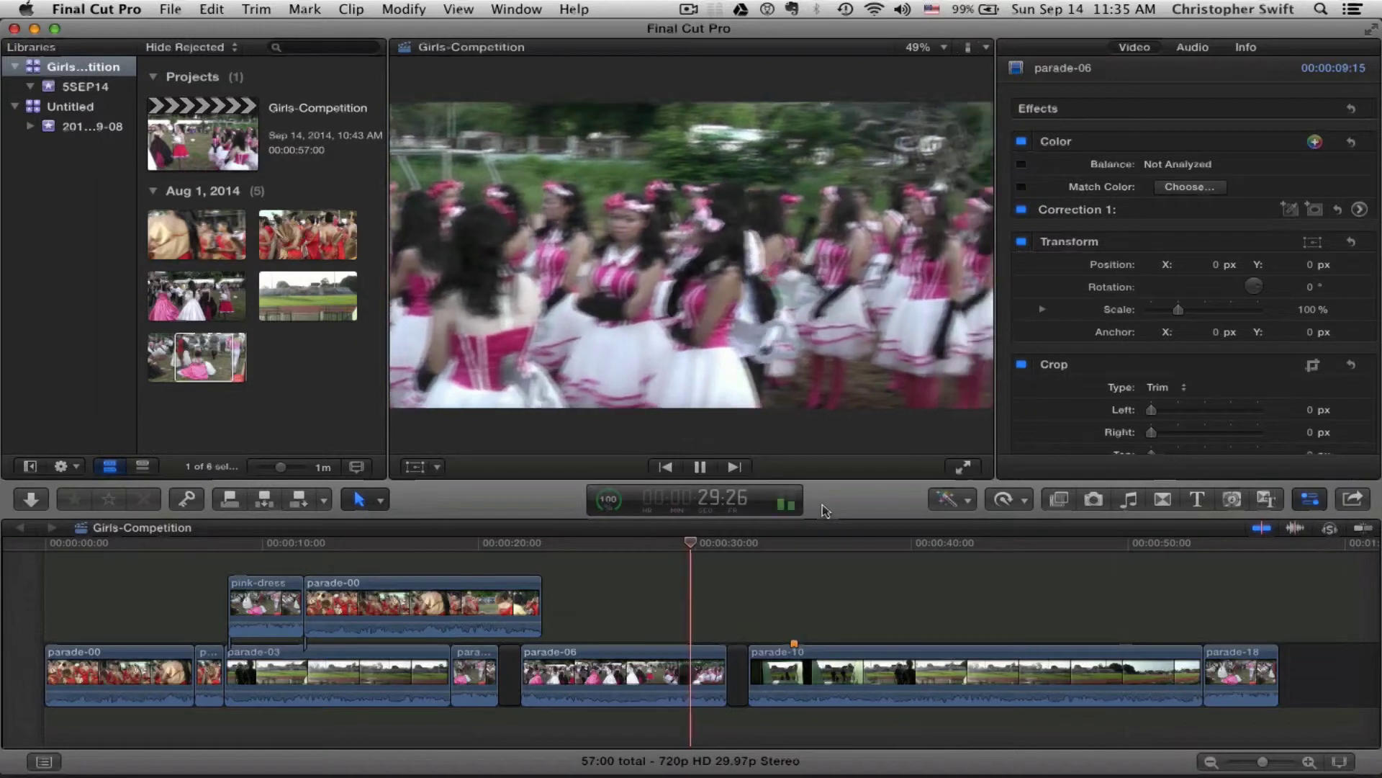
pyautogui.press('space')
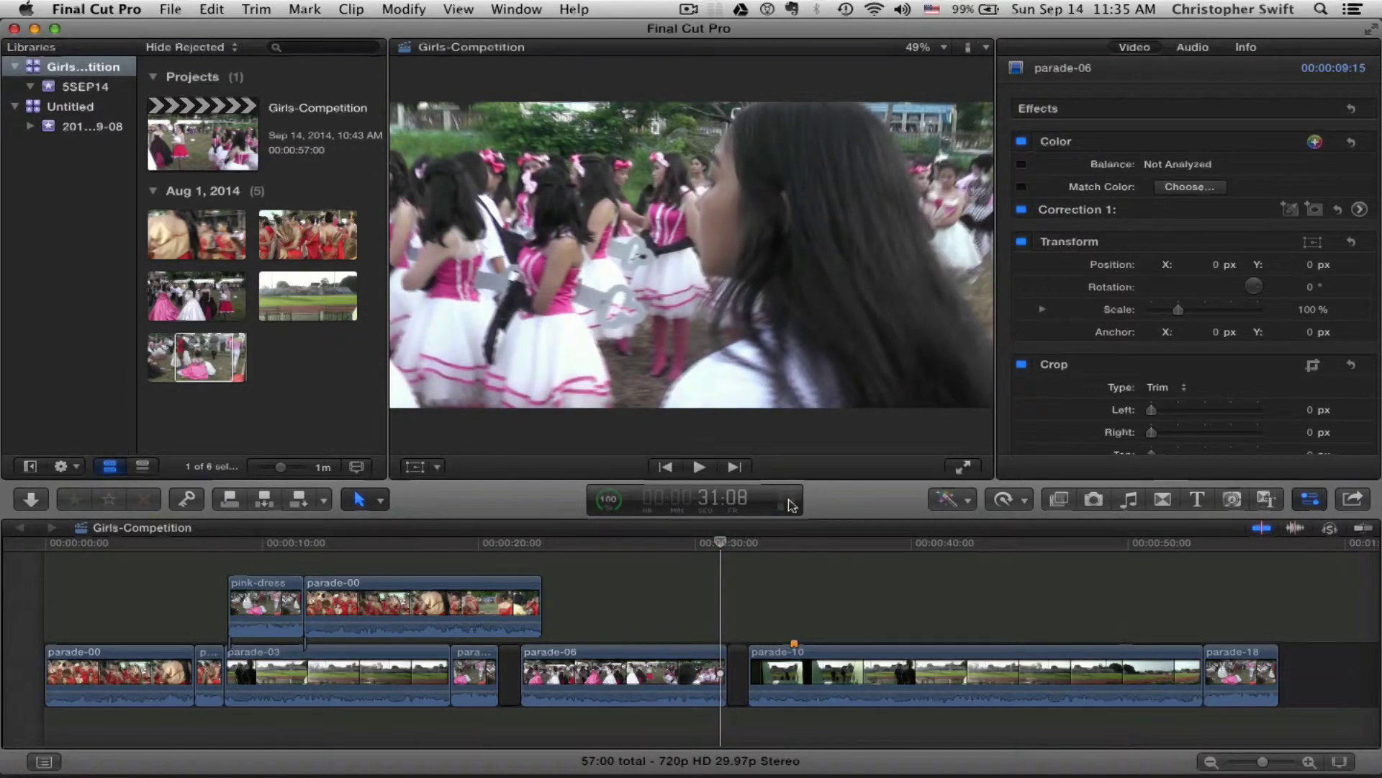
pyautogui.click(793, 505)
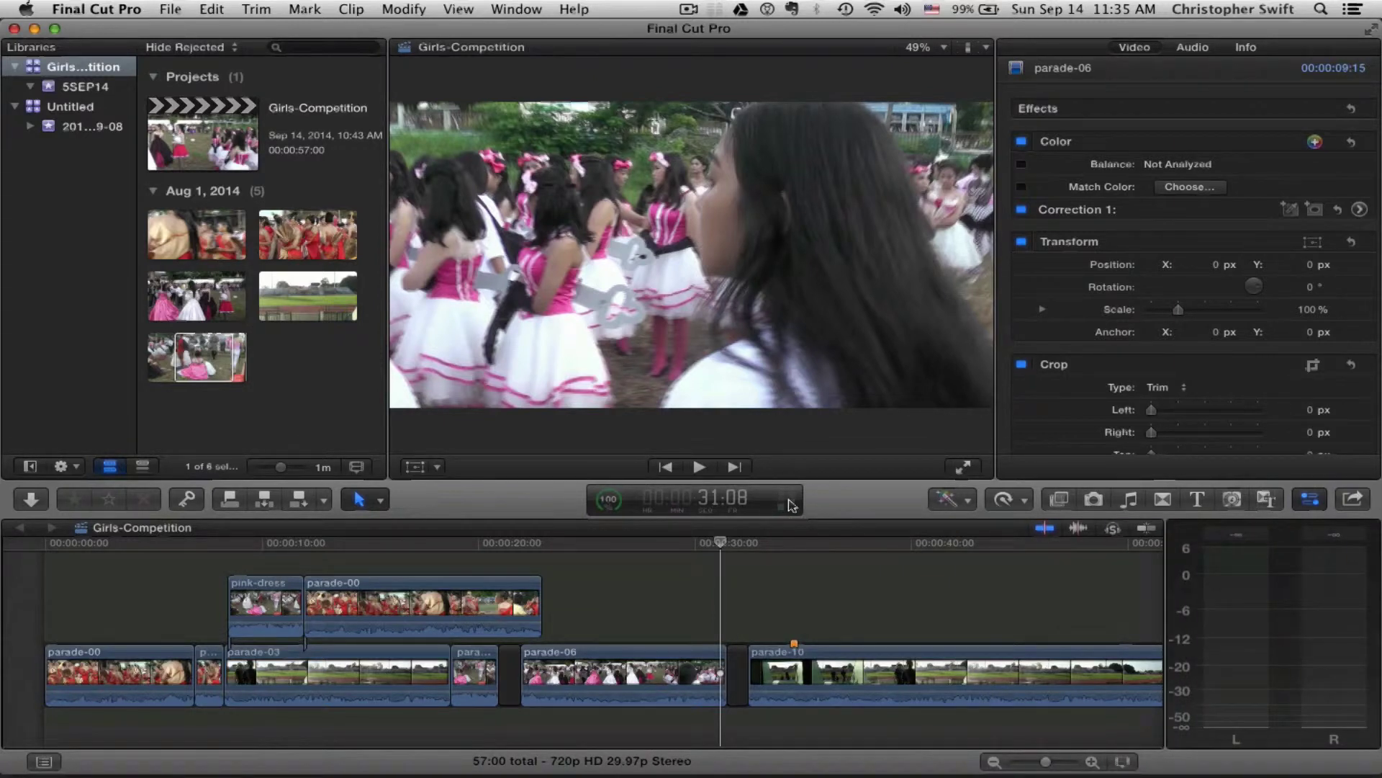
pyautogui.press('space')
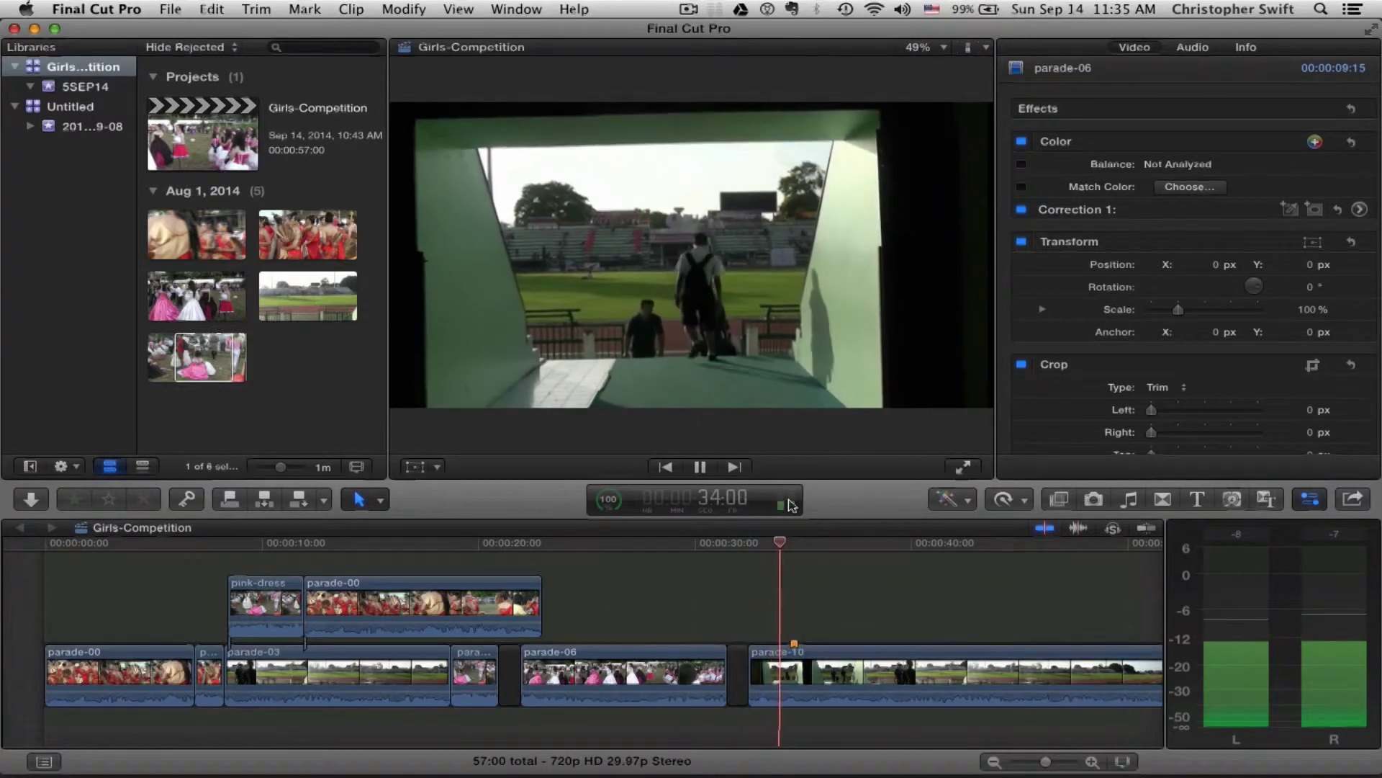
pyautogui.press('space')
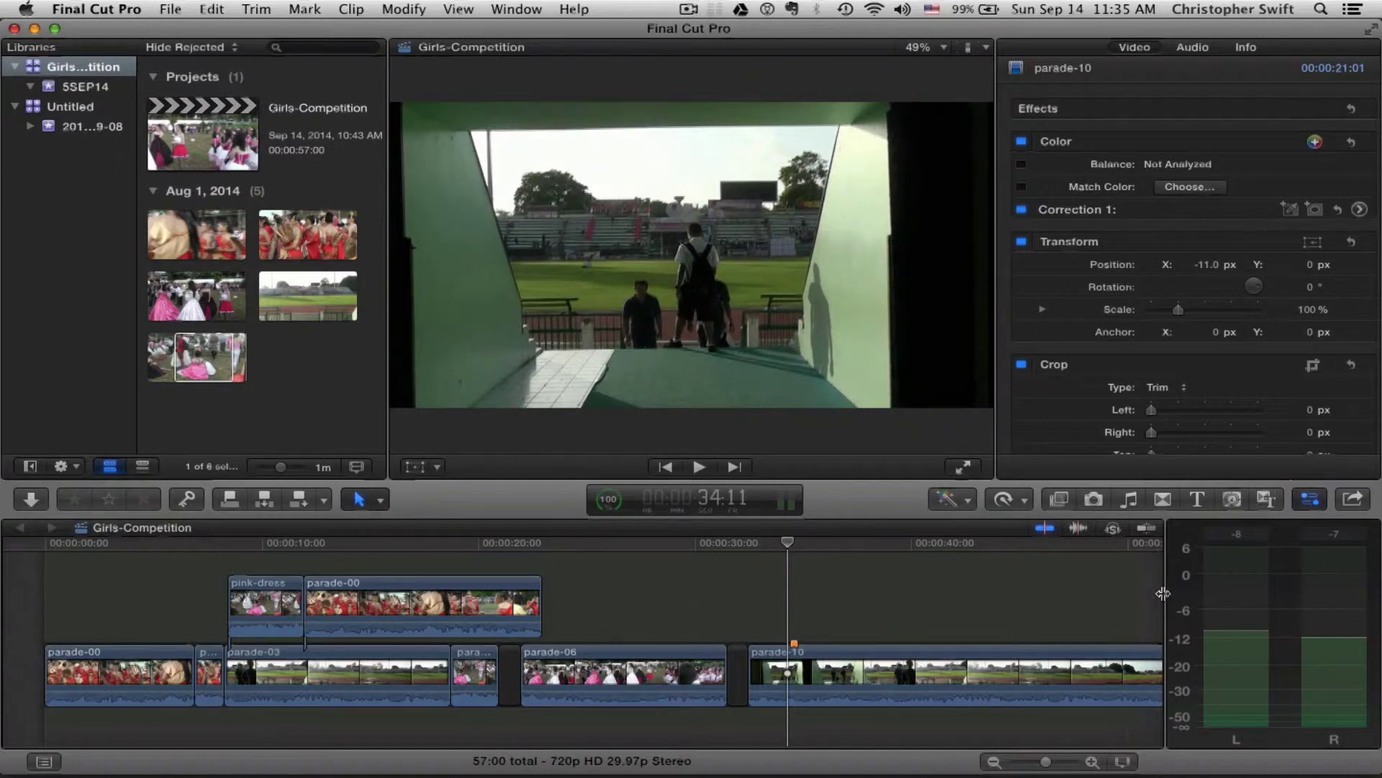
pyautogui.moveTo(1163, 593); pyautogui.dragTo(1217, 596)
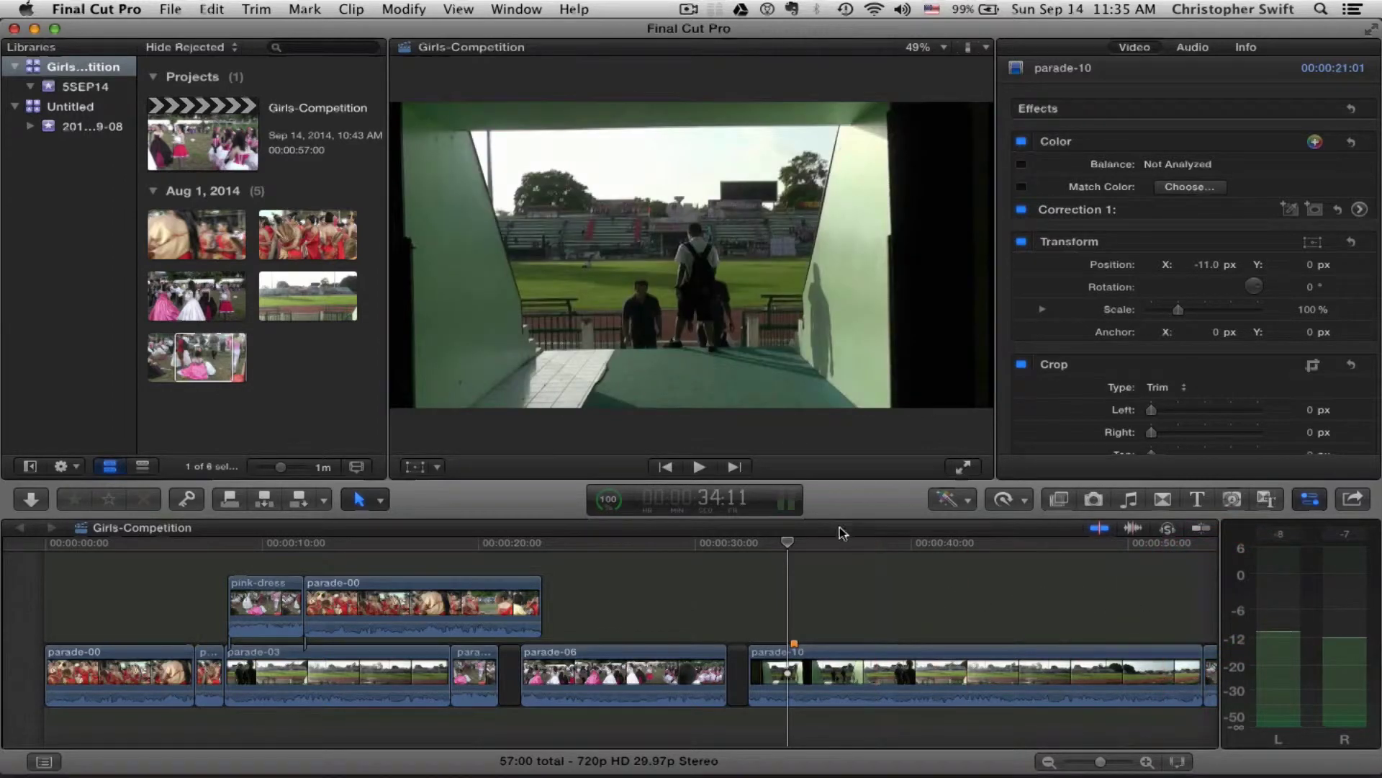
pyautogui.click(791, 504)
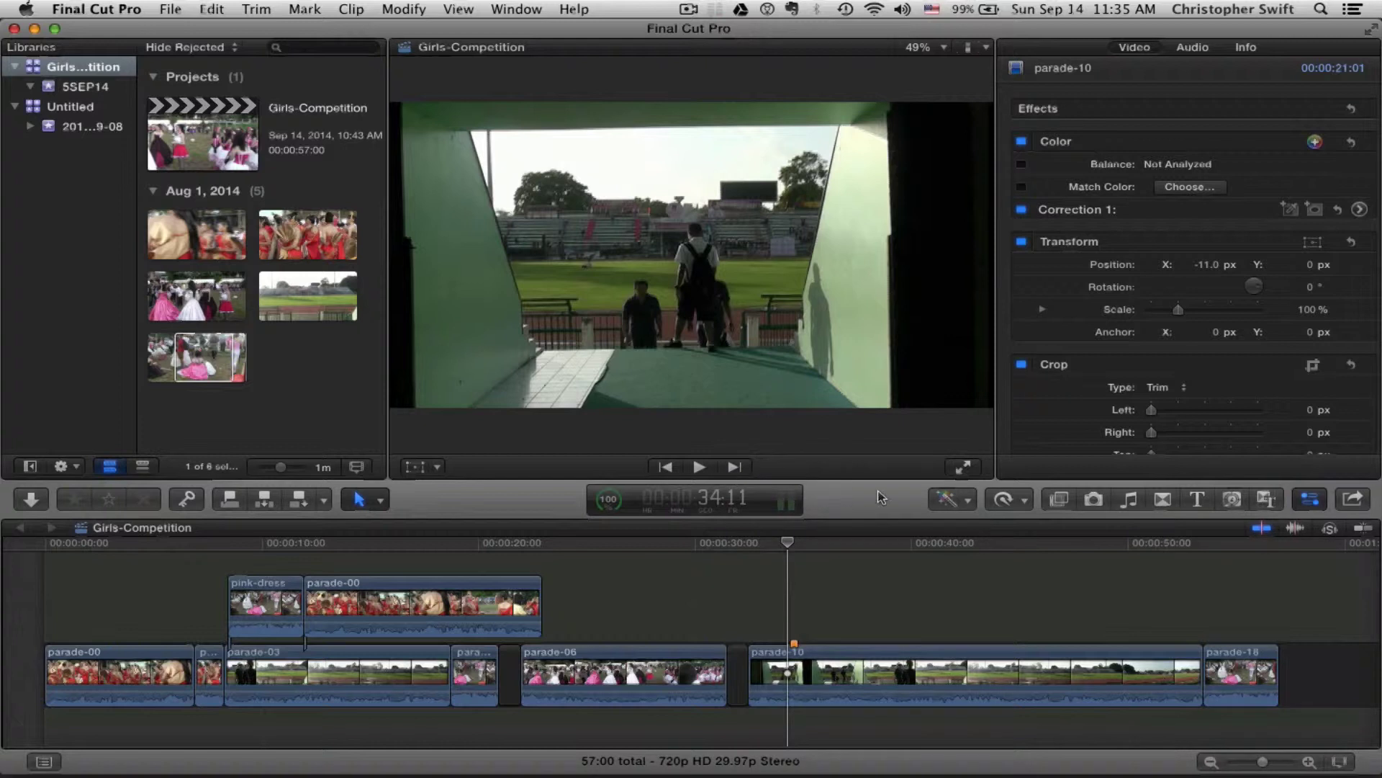
# Step: Look through the color and audio enhancement options and the retiming options, including the Rewind speeds, without applying any
pyautogui.click(971, 501)
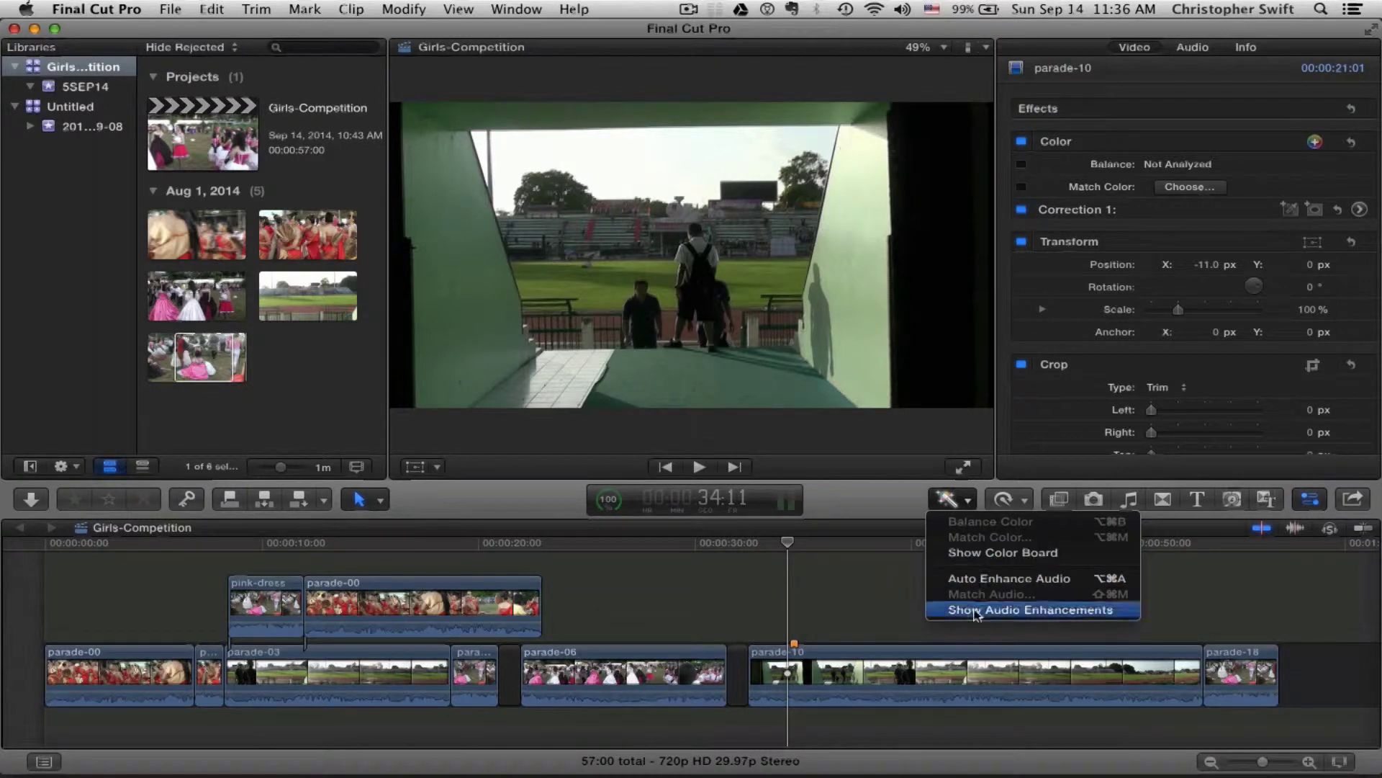
pyautogui.click(1028, 500)
pyautogui.click(1029, 502)
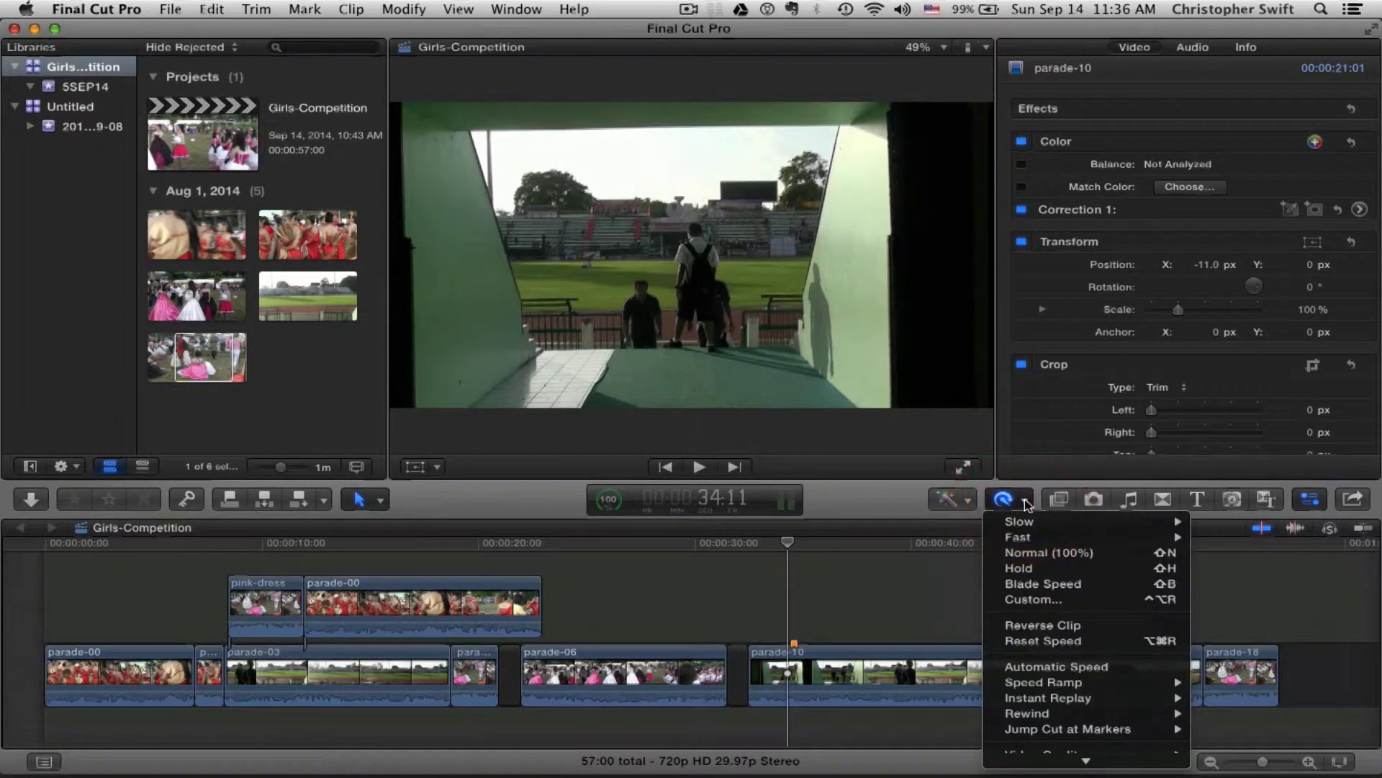
pyautogui.moveTo(1028, 523)
pyautogui.scroll(-3, 1053, 661)
pyautogui.moveTo(1053, 661)
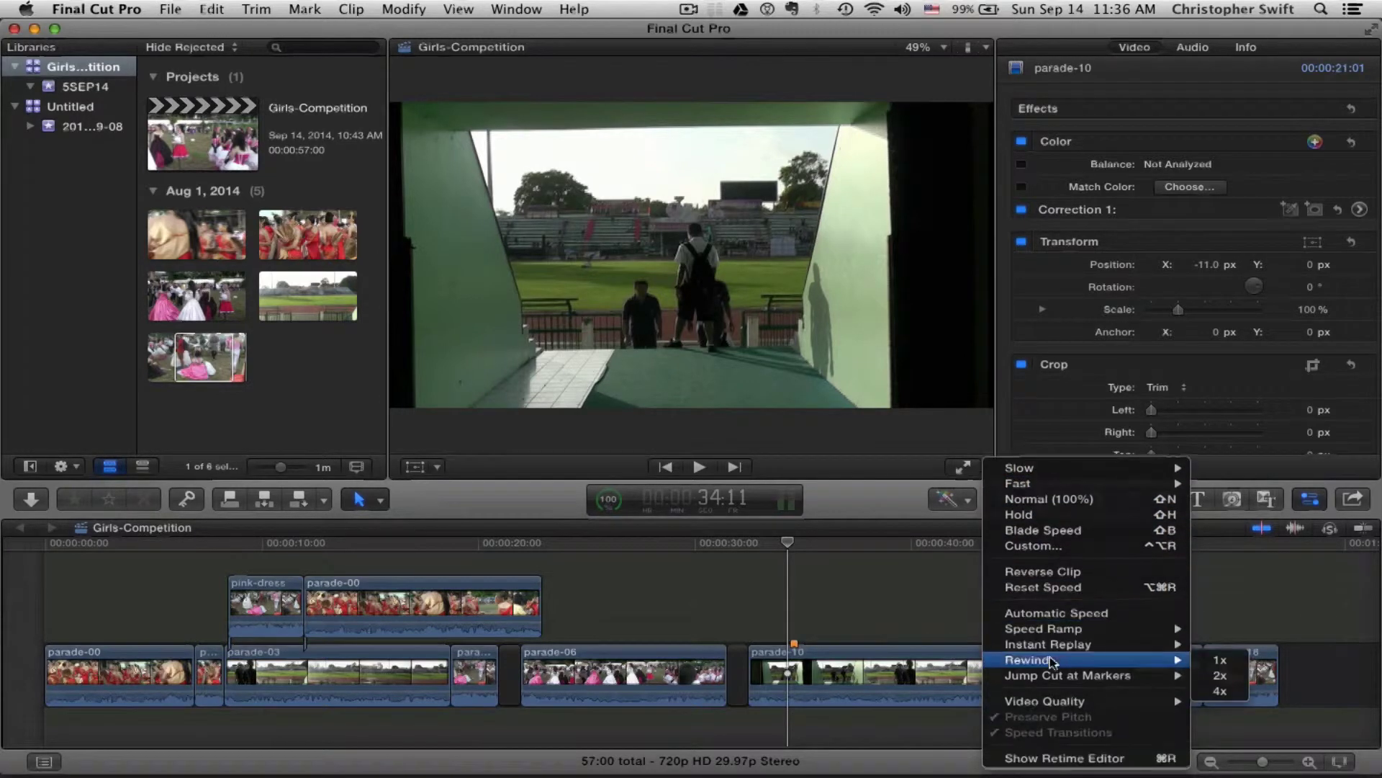
pyautogui.click(898, 502)
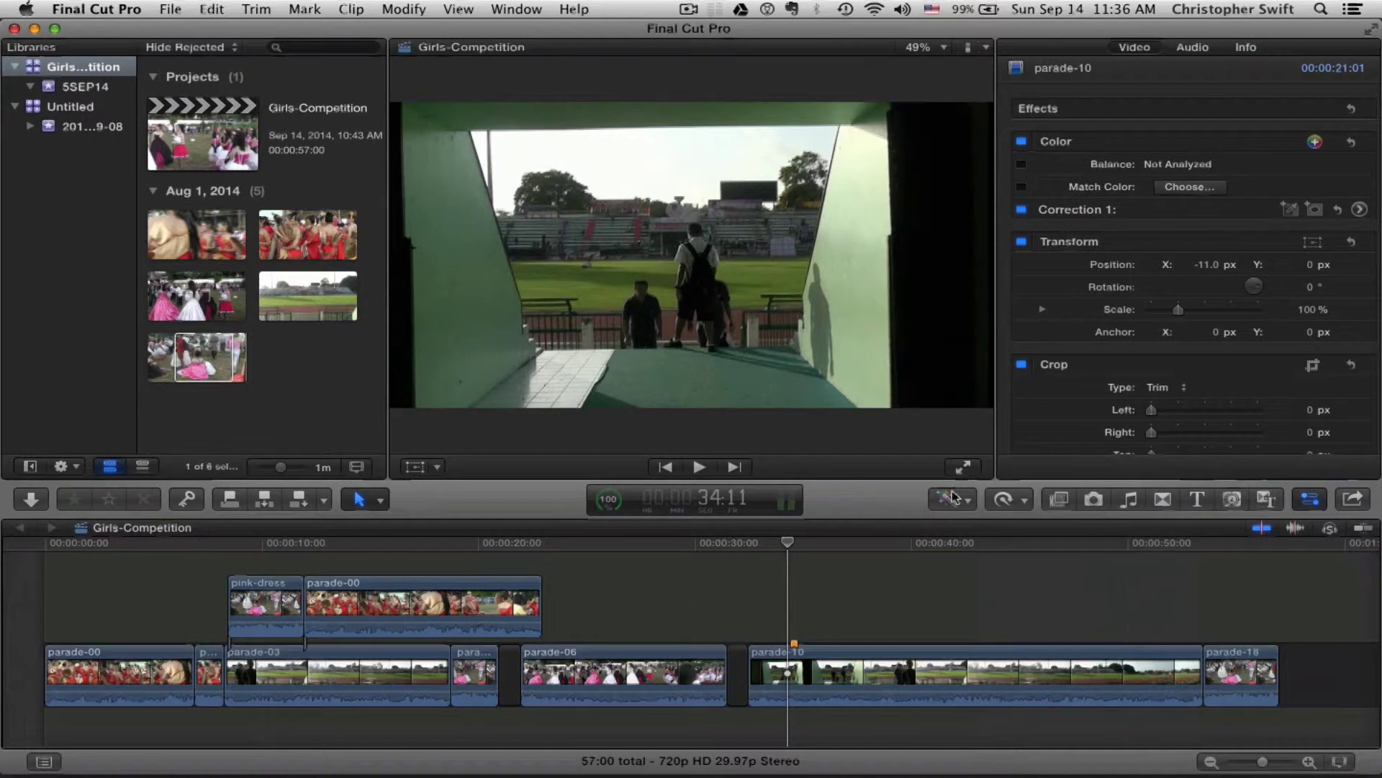
# Step: Show the Effects browser and enlarge the timeline area upward to reveal more effects
pyautogui.click(1058, 502)
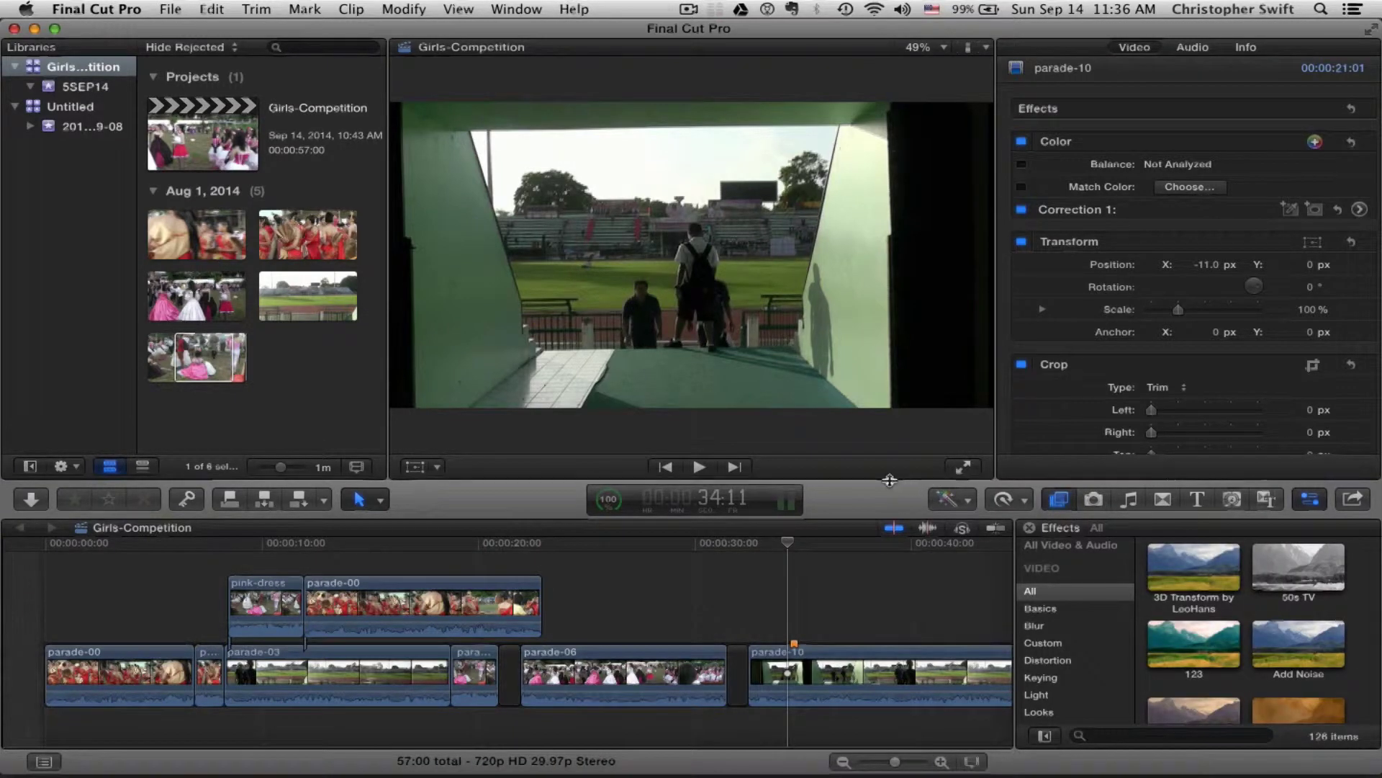
pyautogui.moveTo(892, 480); pyautogui.dragTo(879, 344)
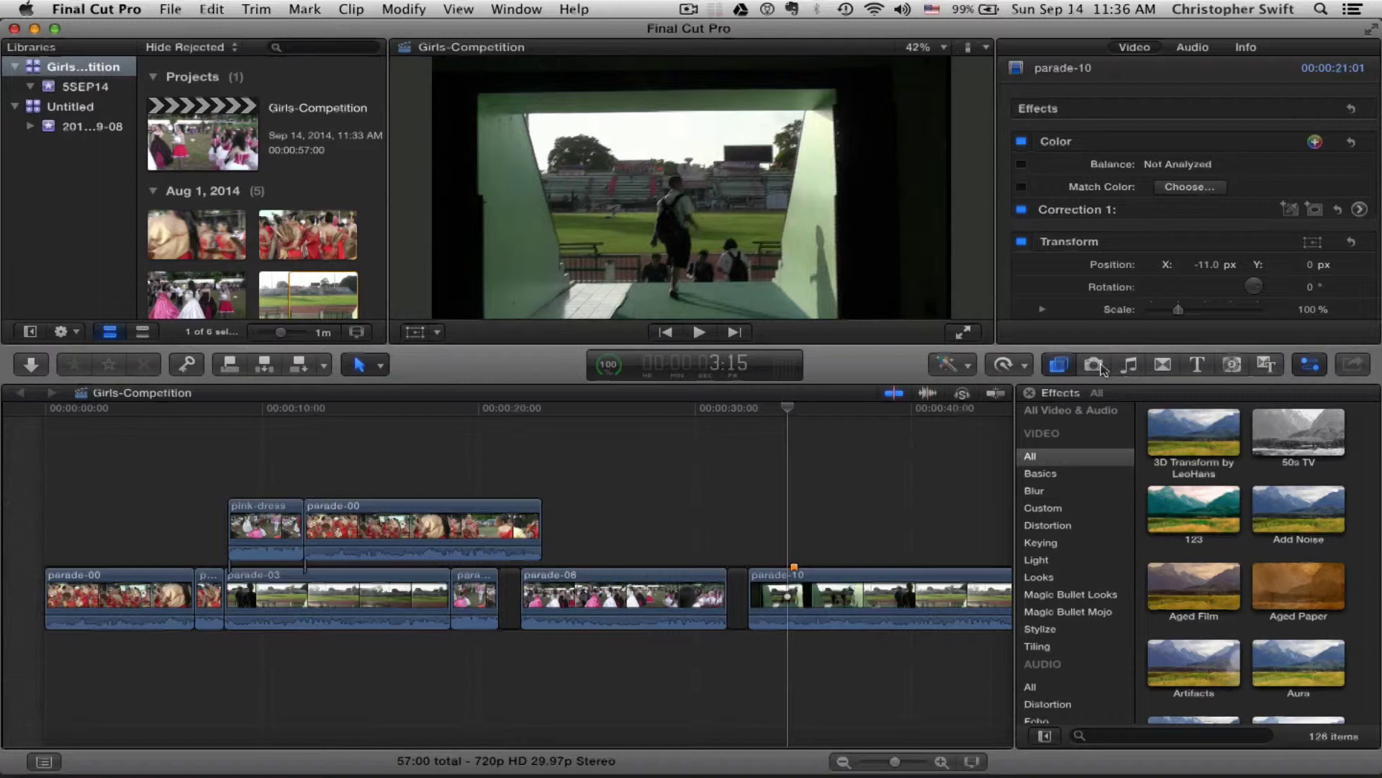
# Step: Browse the iPhoto photos, the Music and Sound list with the Foley sounds, and the full Transitions collection
pyautogui.click(1094, 365)
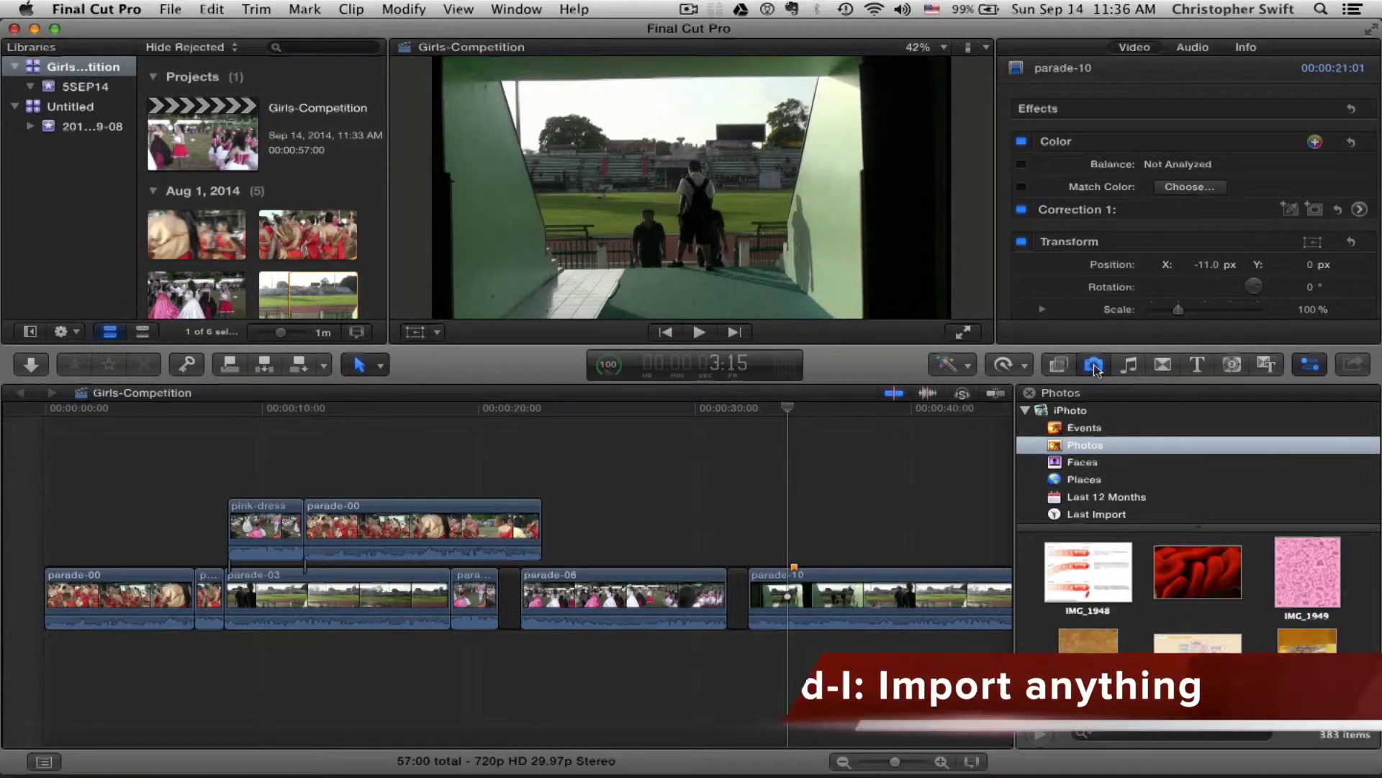
pyautogui.click(1130, 365)
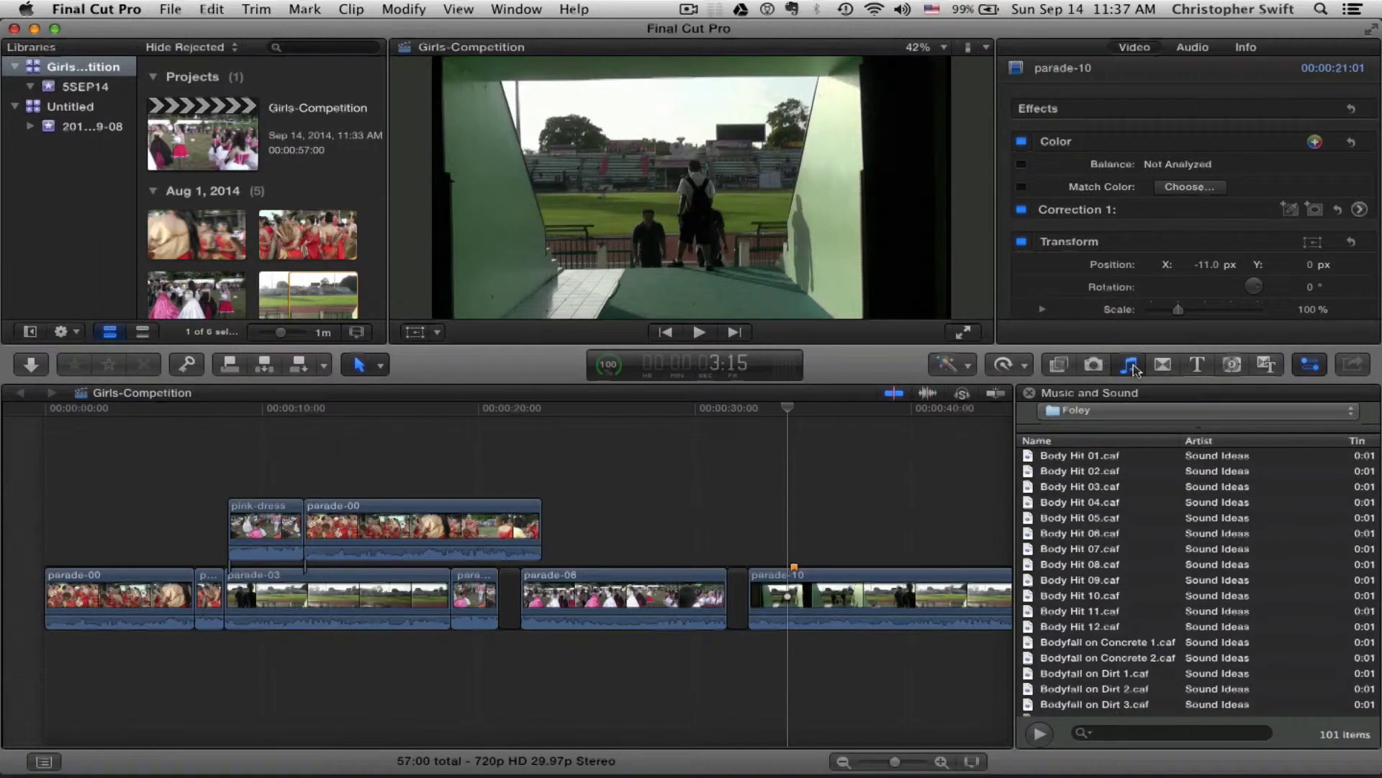
pyautogui.click(1164, 366)
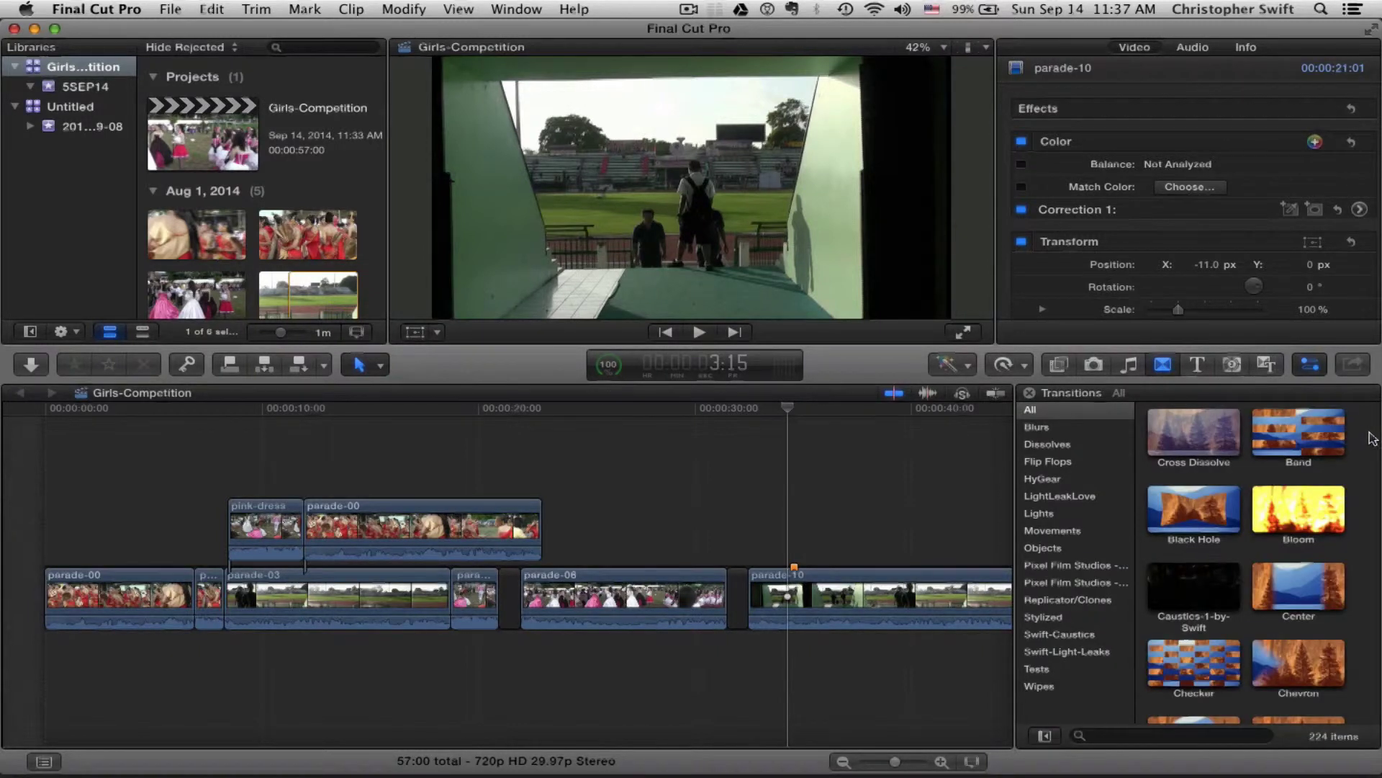
pyautogui.scroll(-5, 1371, 441)
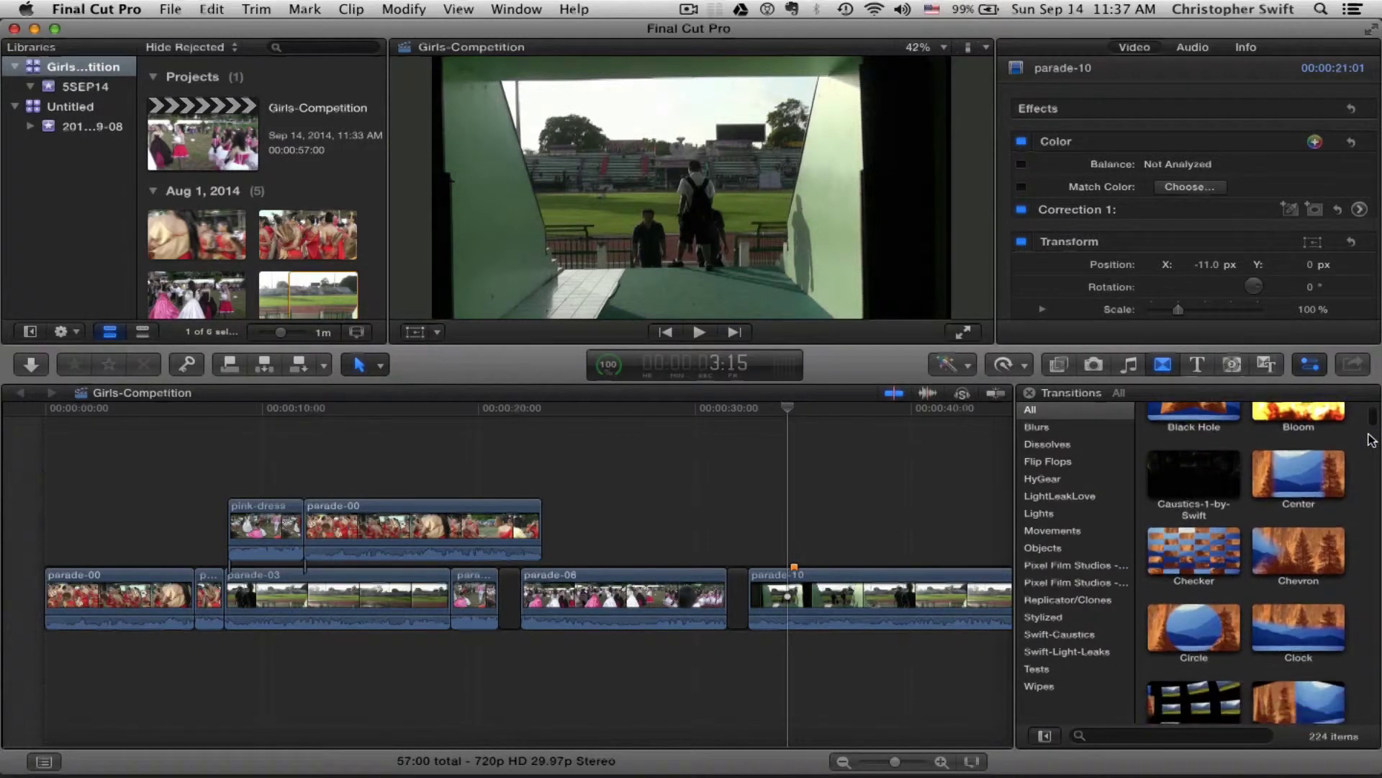
pyautogui.scroll(-5, 1371, 441)
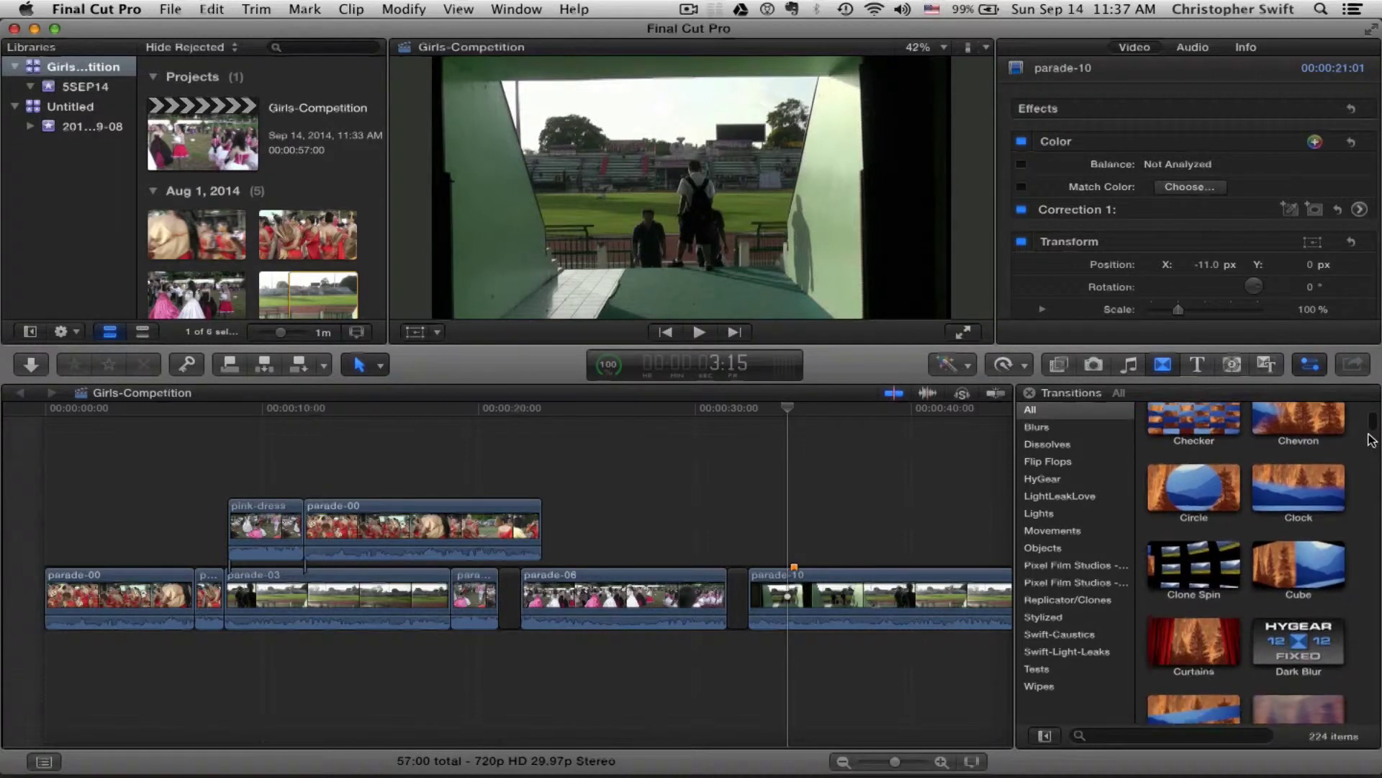
# Step: Browse further through the transitions and show the Titles, Generators and Themes collections
pyautogui.scroll(-4, 1370, 441)
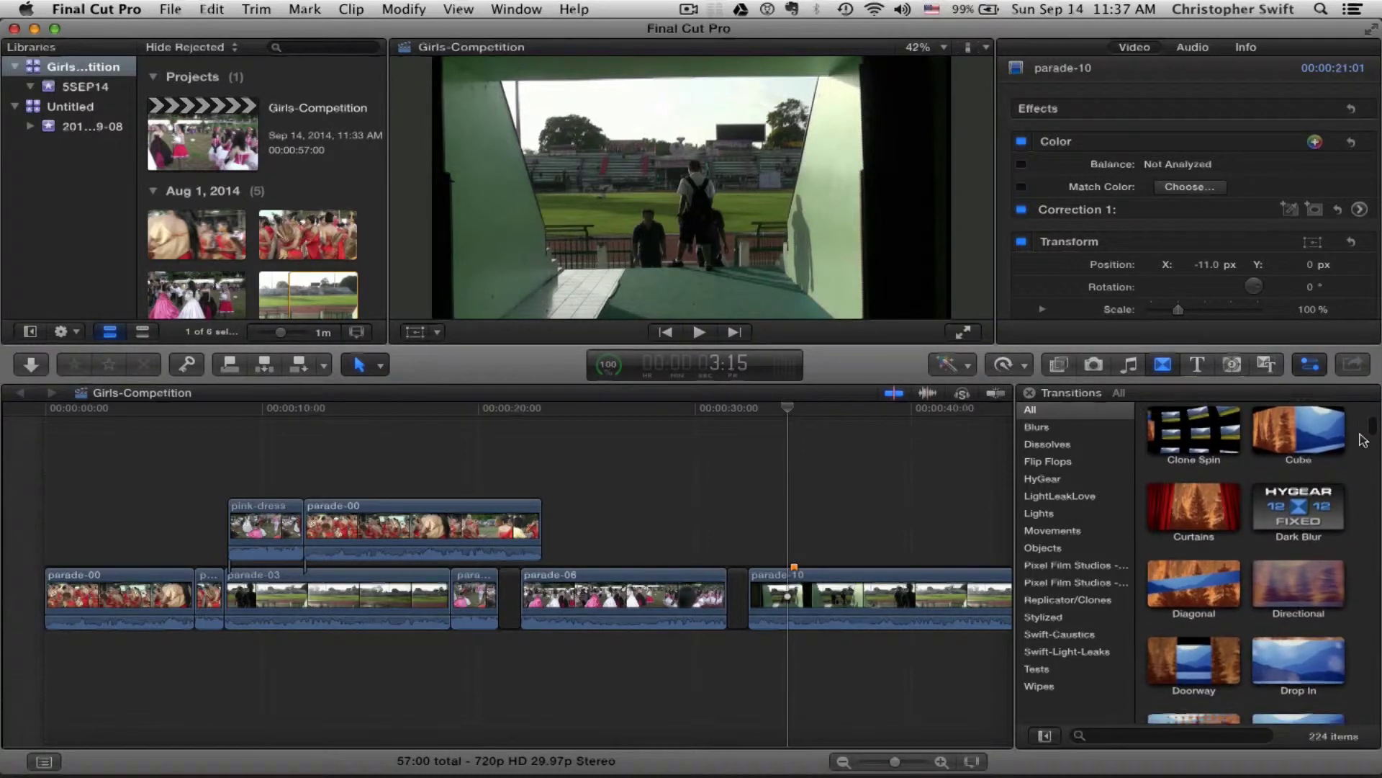
pyautogui.scroll(-3, 1363, 441)
pyautogui.scroll(-4, 1363, 441)
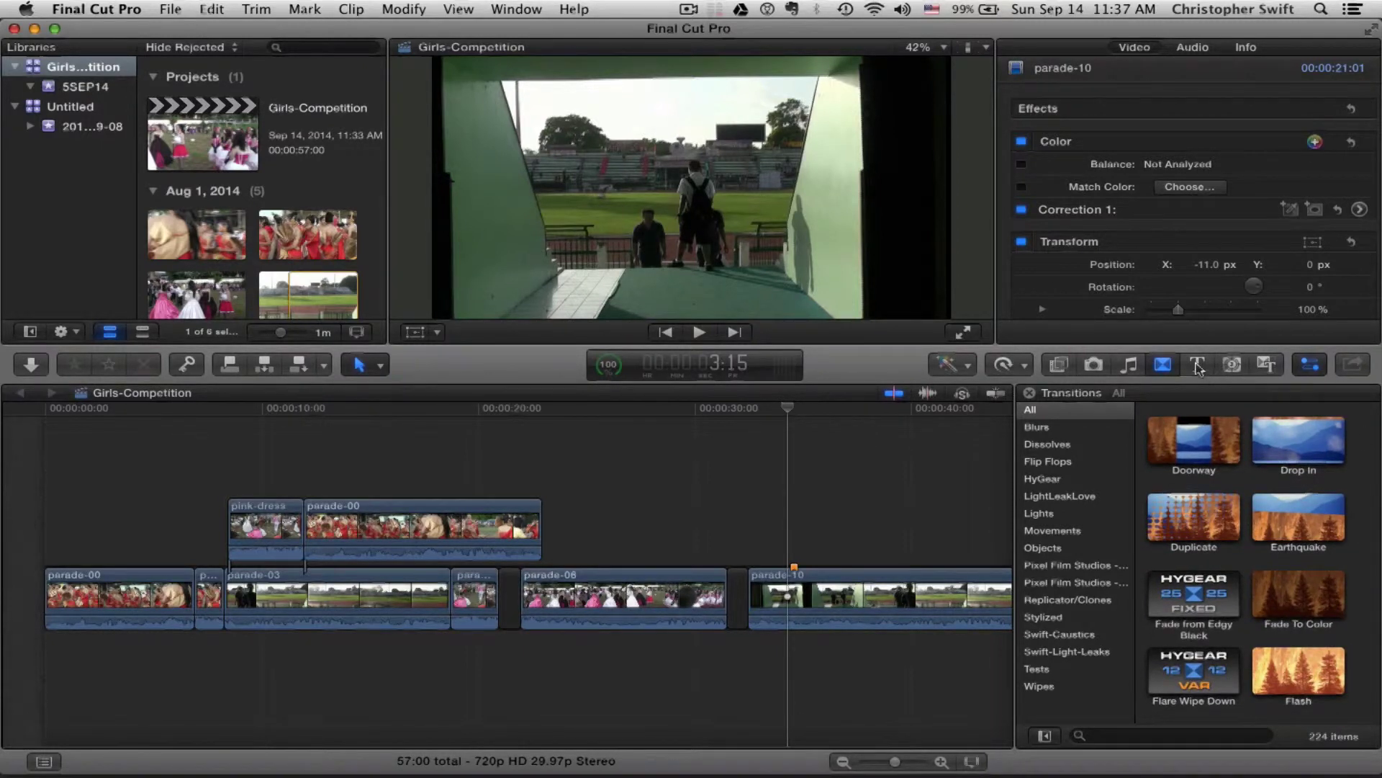
pyautogui.click(1199, 366)
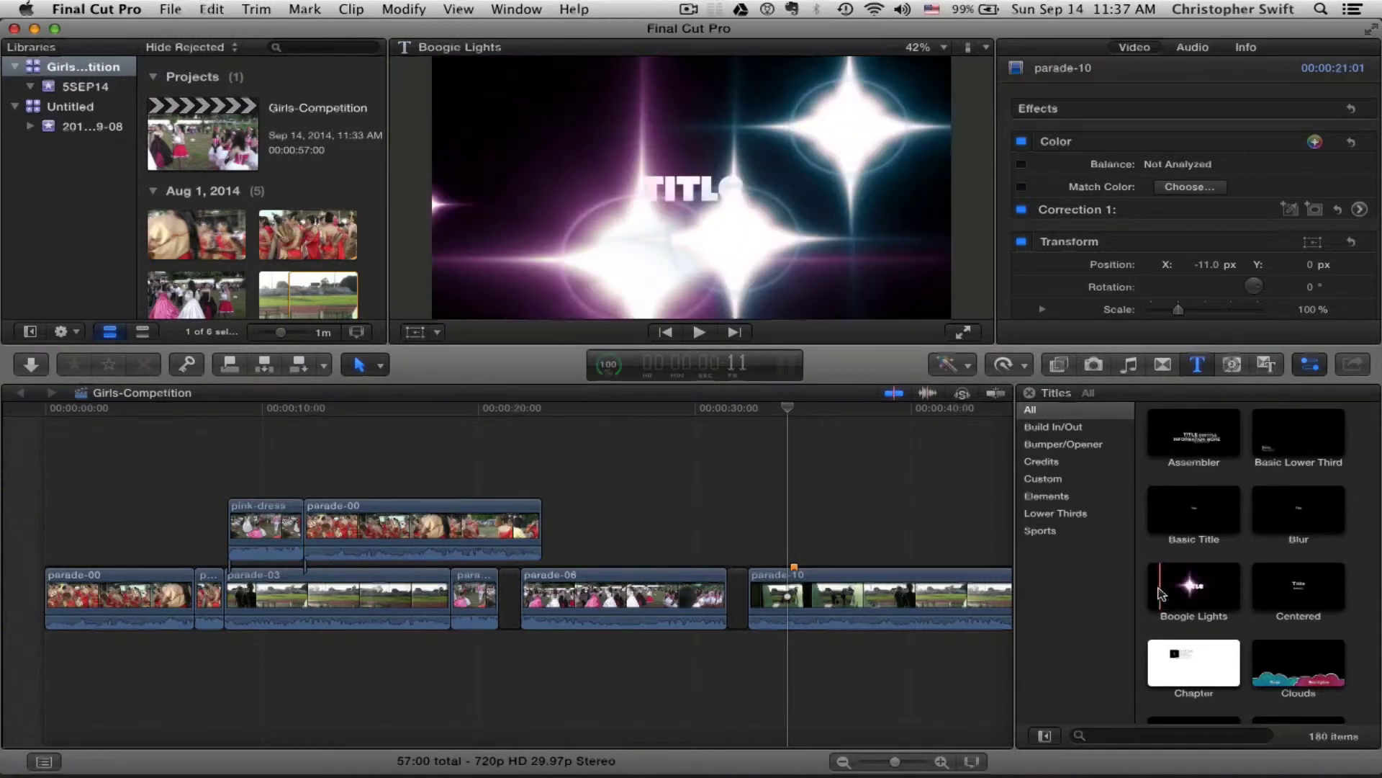
pyautogui.click(1233, 365)
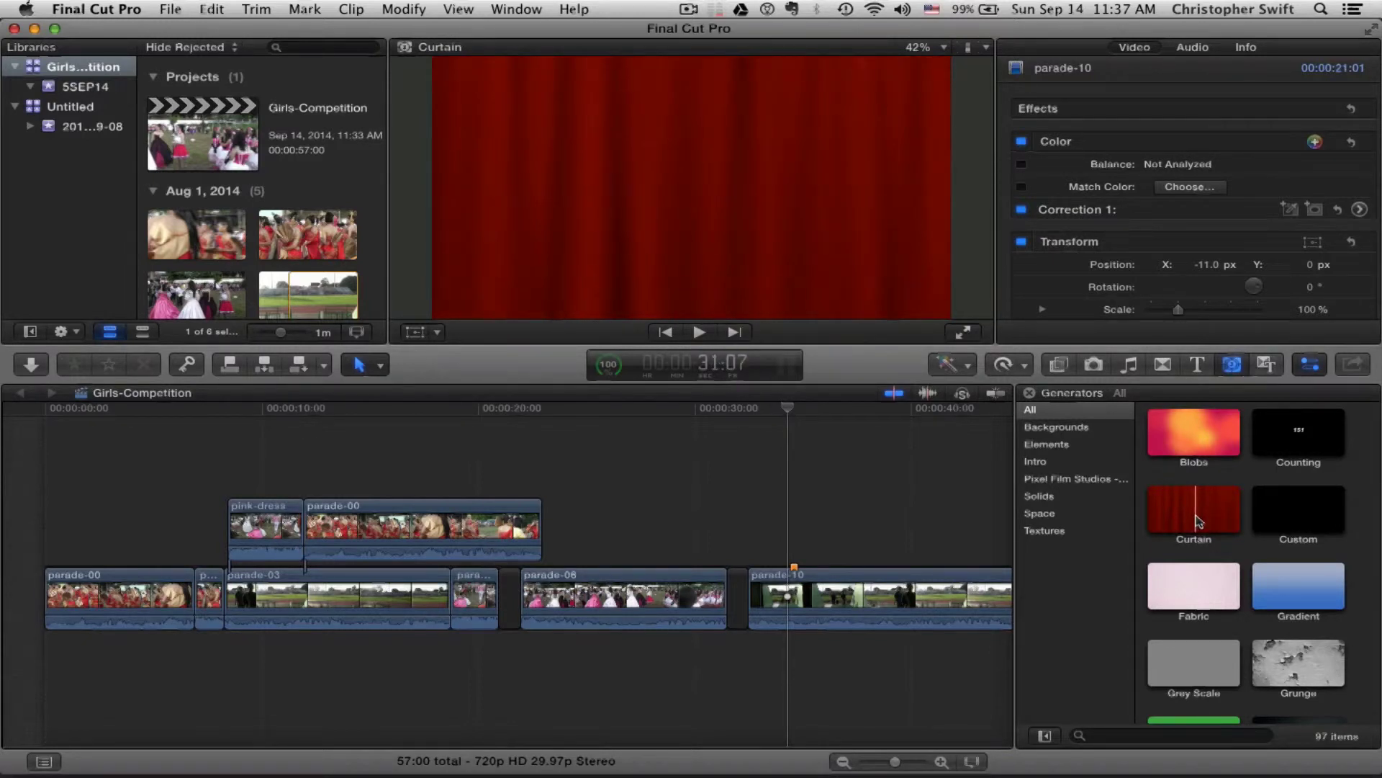
pyautogui.click(1269, 365)
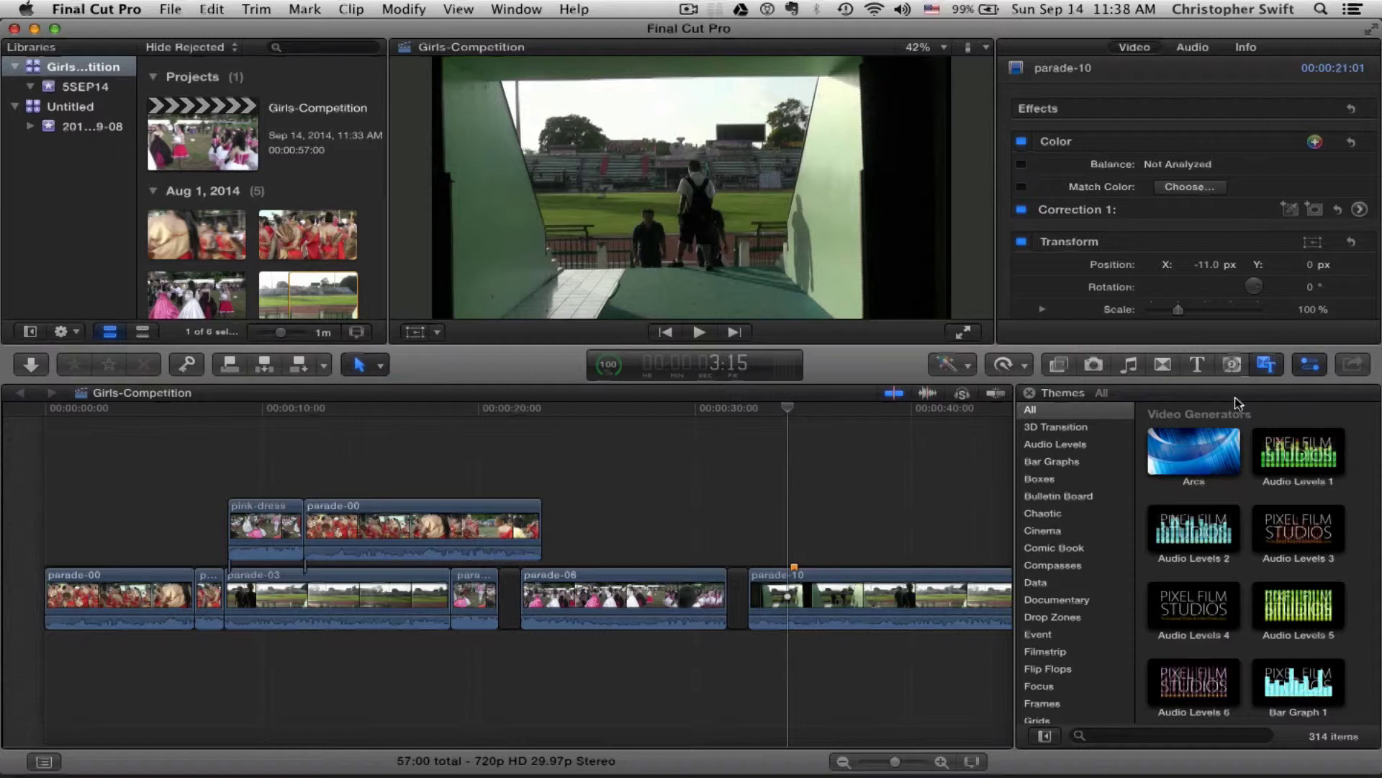
# Step: Hide and reshow the Inspector and look through the parade-10 clip's Transform and Crop settings
pyautogui.click(1311, 366)
pyautogui.click(1310, 366)
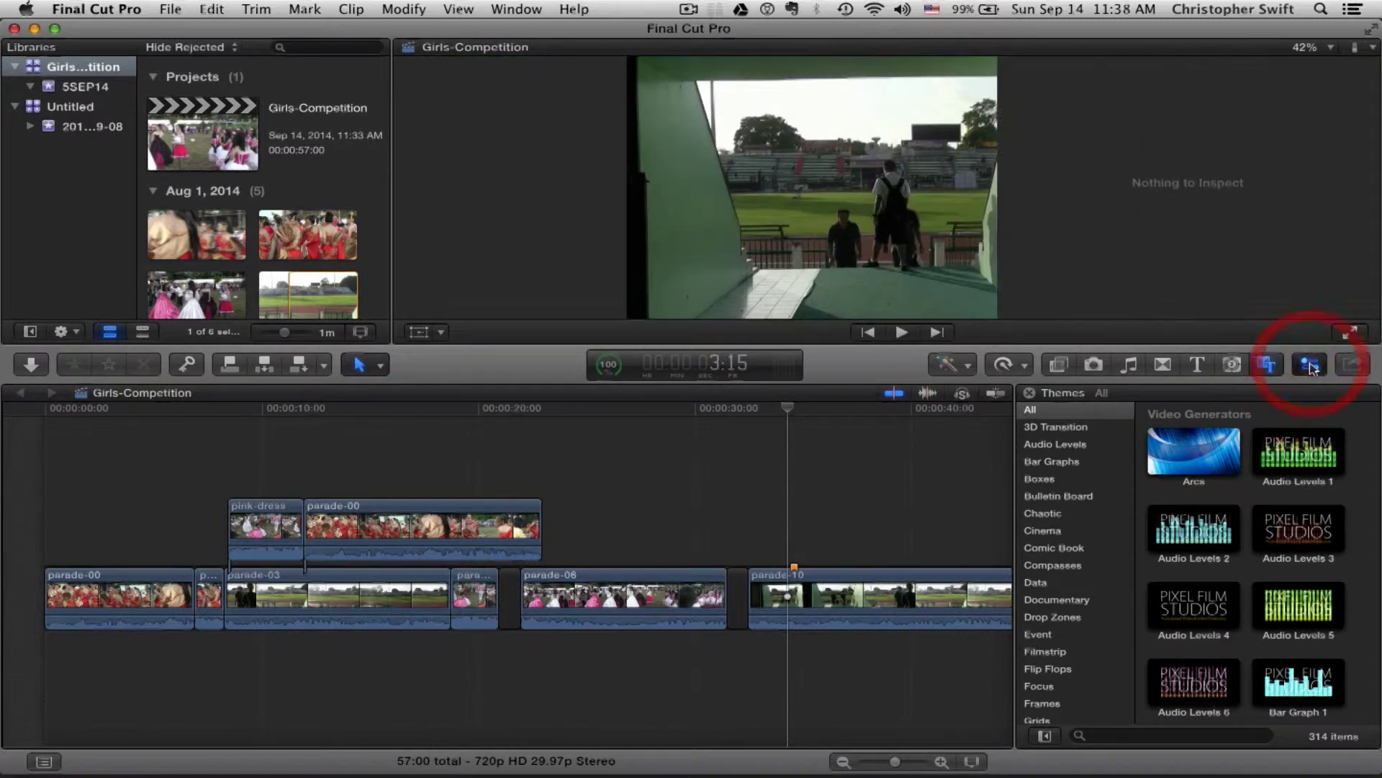
pyautogui.moveTo(1373, 276)
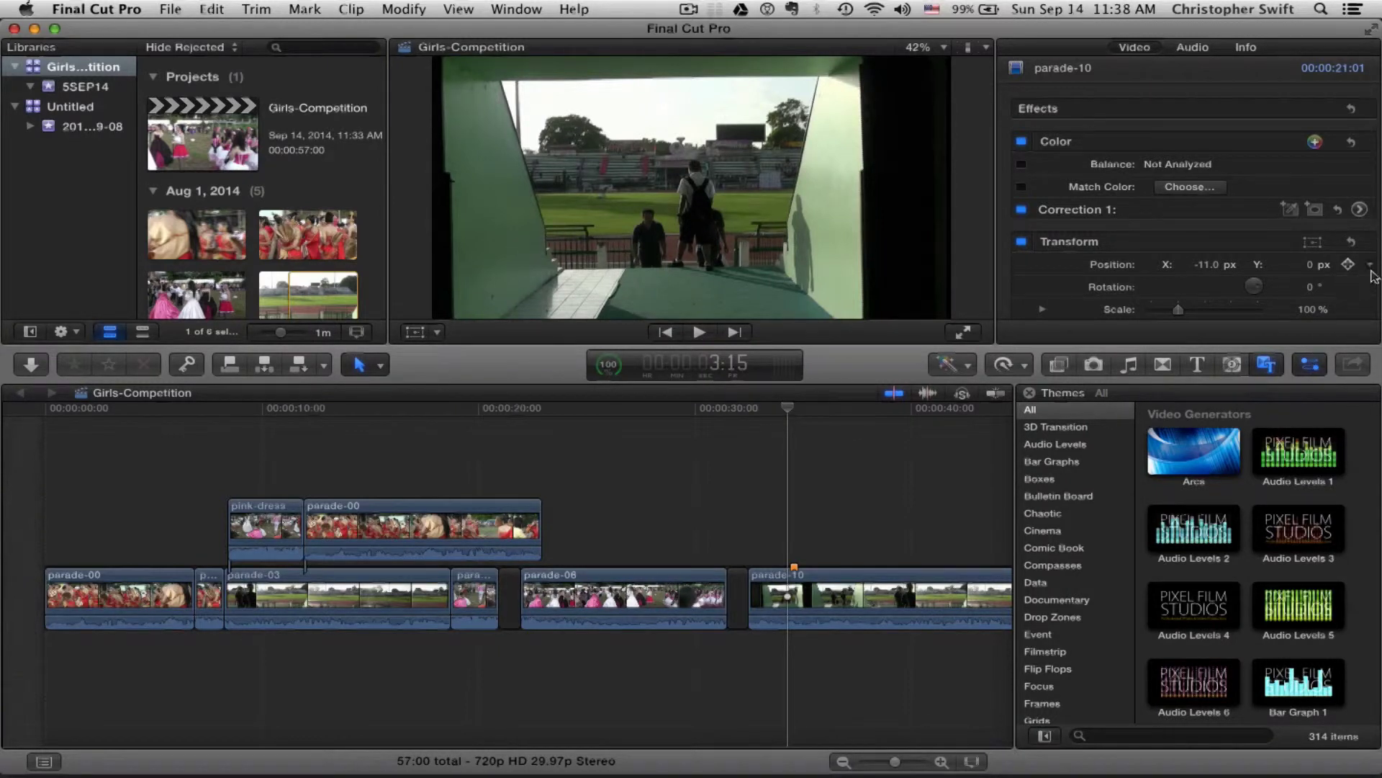
pyautogui.scroll(-2, 1373, 272)
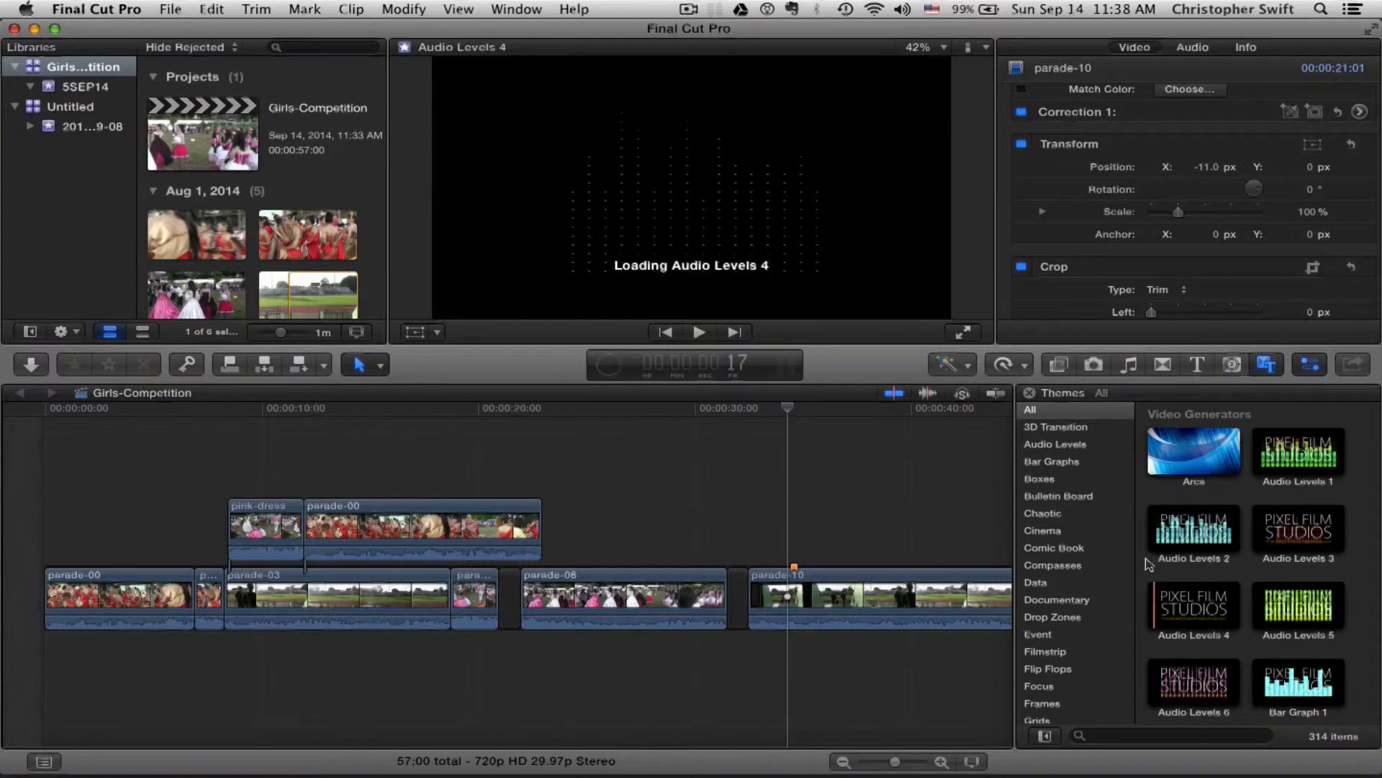
# Step: Close the Themes browser to widen the timeline, zoom the timeline out and fit the whole project in it
pyautogui.click(1030, 395)
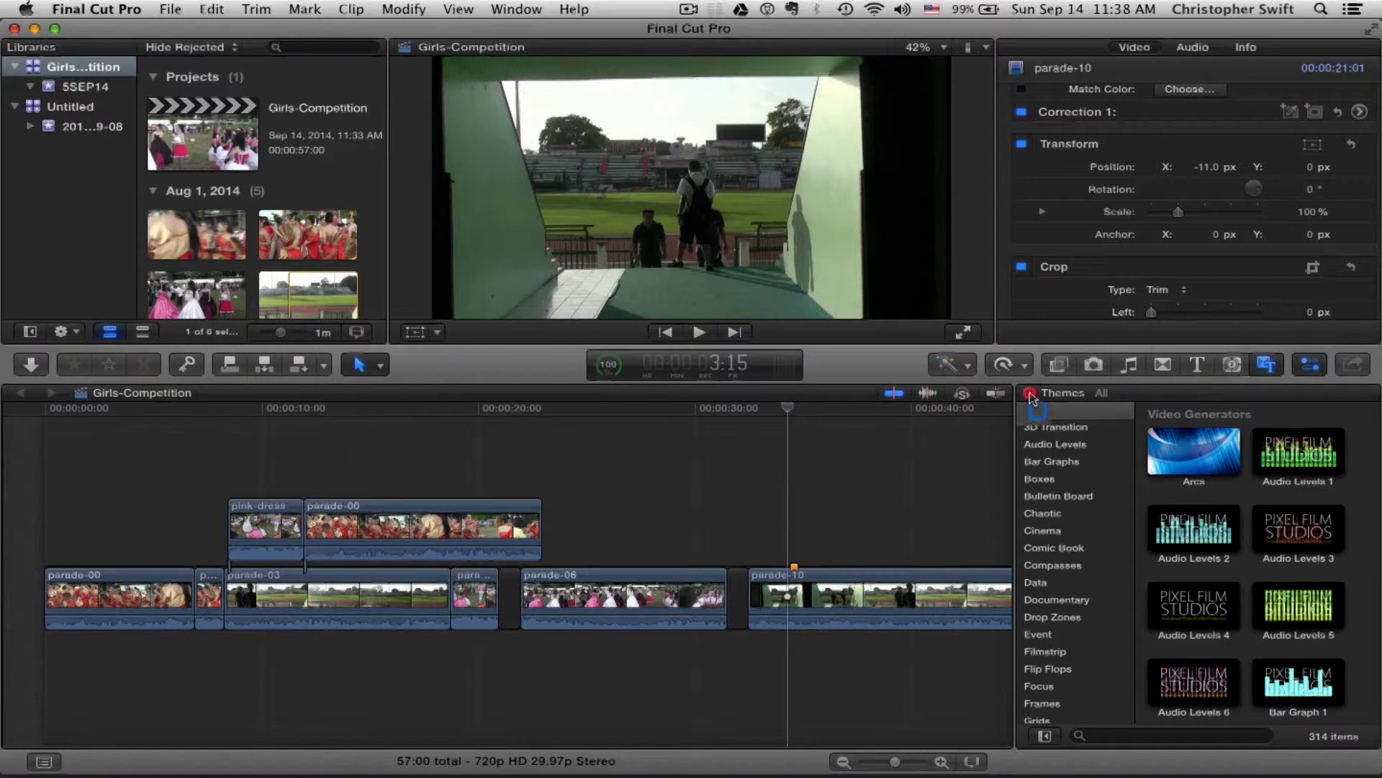
pyautogui.click(1031, 394)
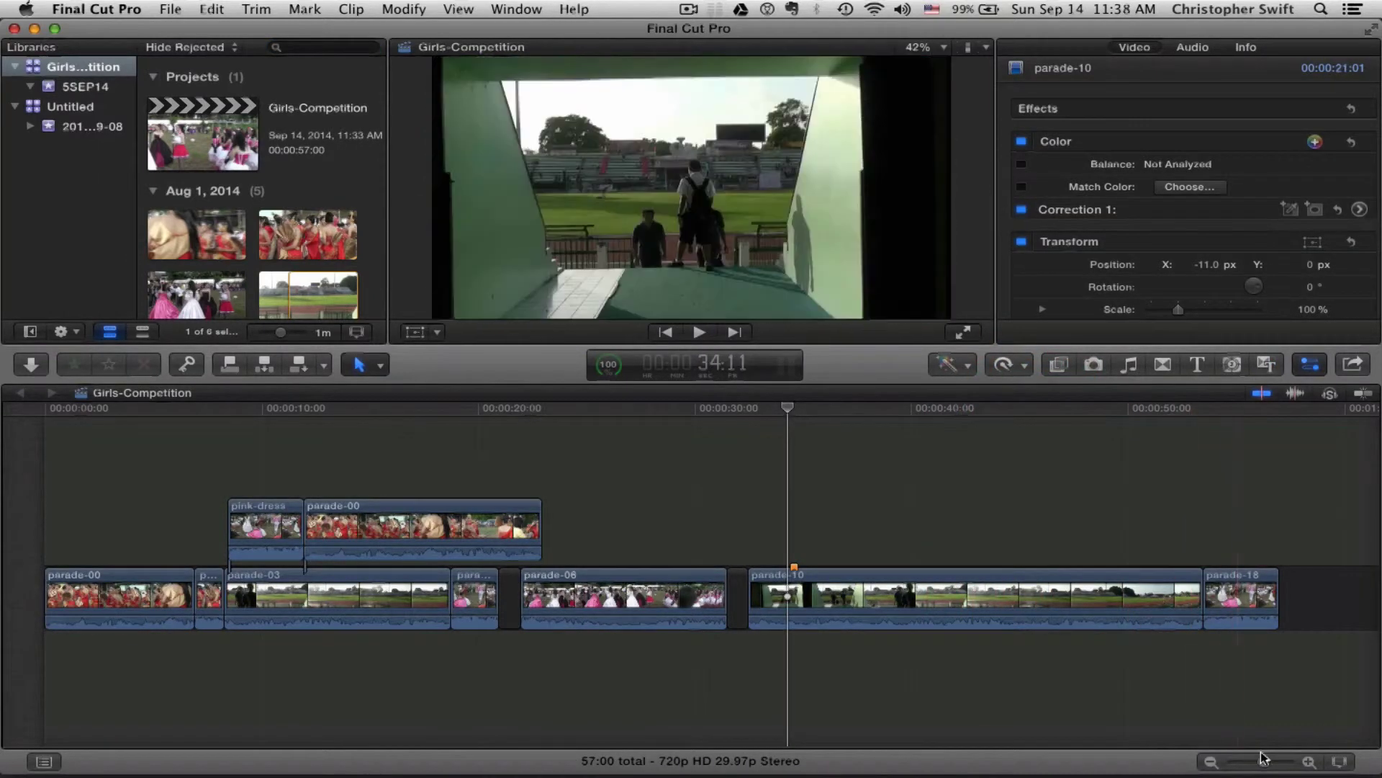
pyautogui.moveTo(1261, 758)
pyautogui.mouseDown()
pyautogui.moveTo(1273, 765)
pyautogui.moveTo(1255, 763)
pyautogui.mouseUp()
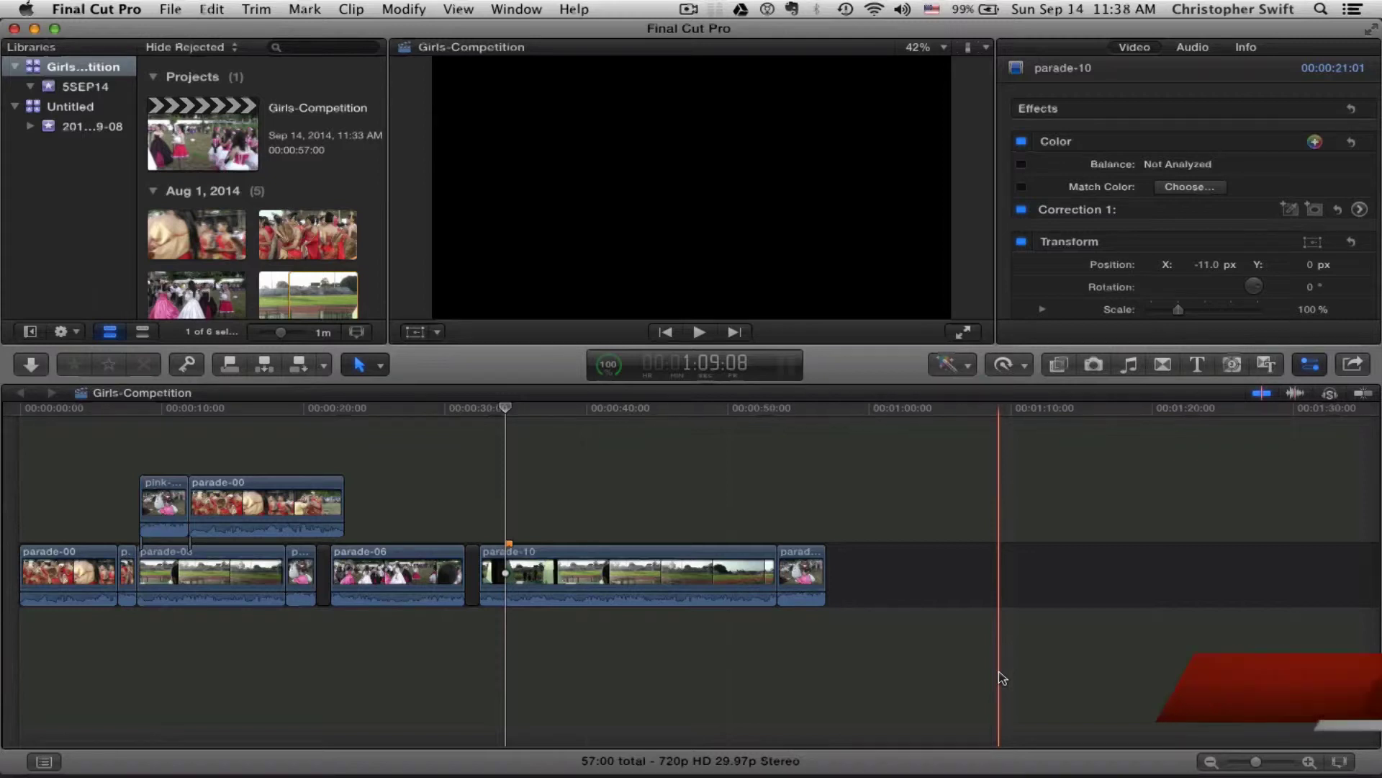
pyautogui.hotkey('shift', 'z')
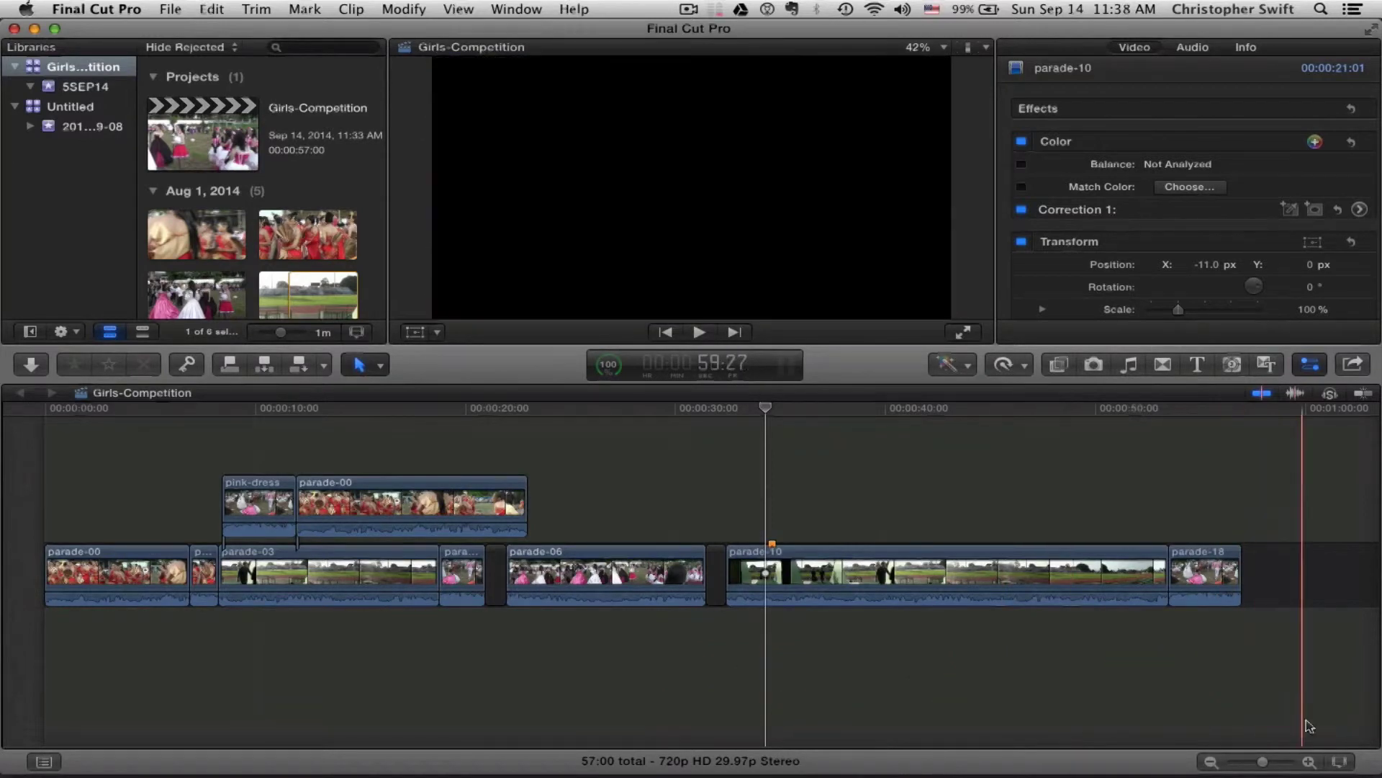
# Step: Raise the timeline clip height slightly, try every clip appearance style and keep the one with equally sized filmstrips and waveforms
pyautogui.click(1339, 761)
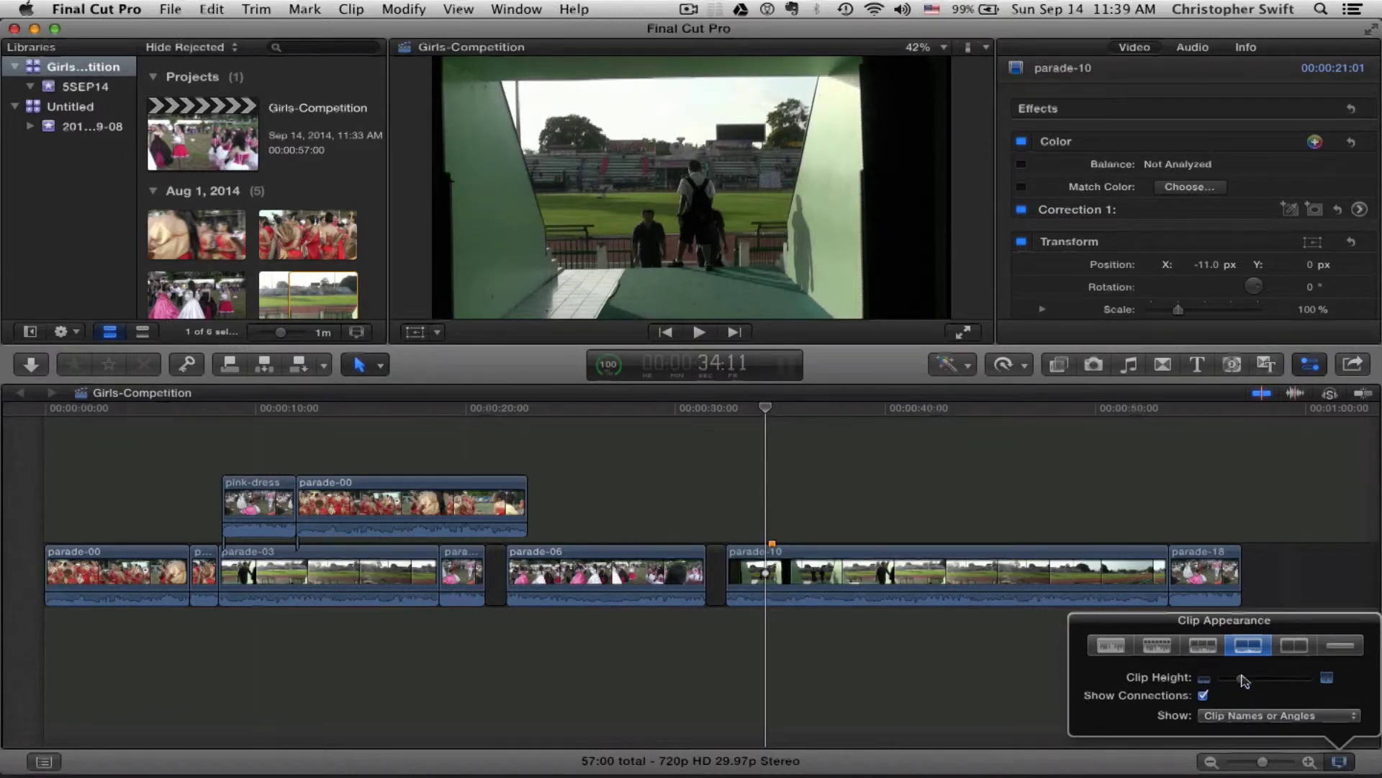
pyautogui.moveTo(1244, 679); pyautogui.dragTo(1245, 683)
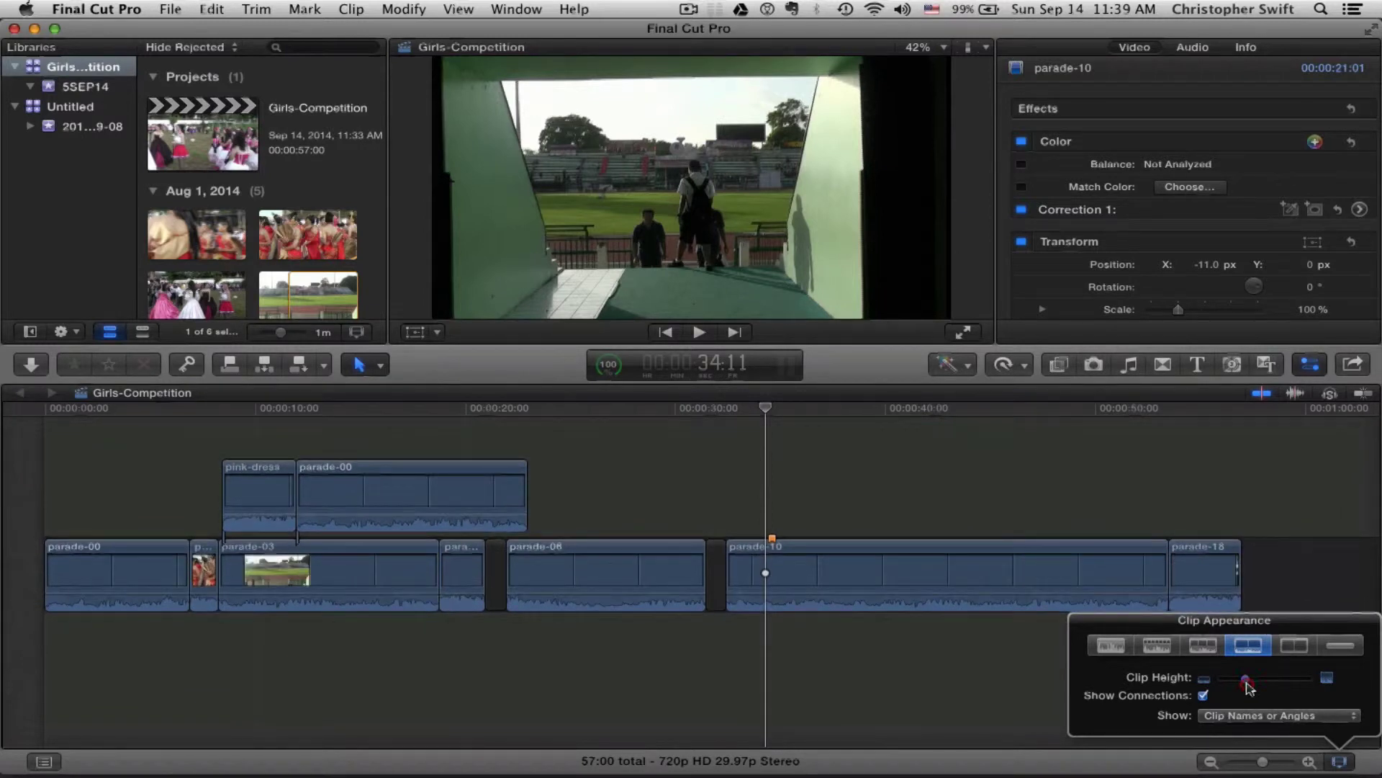
pyautogui.click(1116, 652)
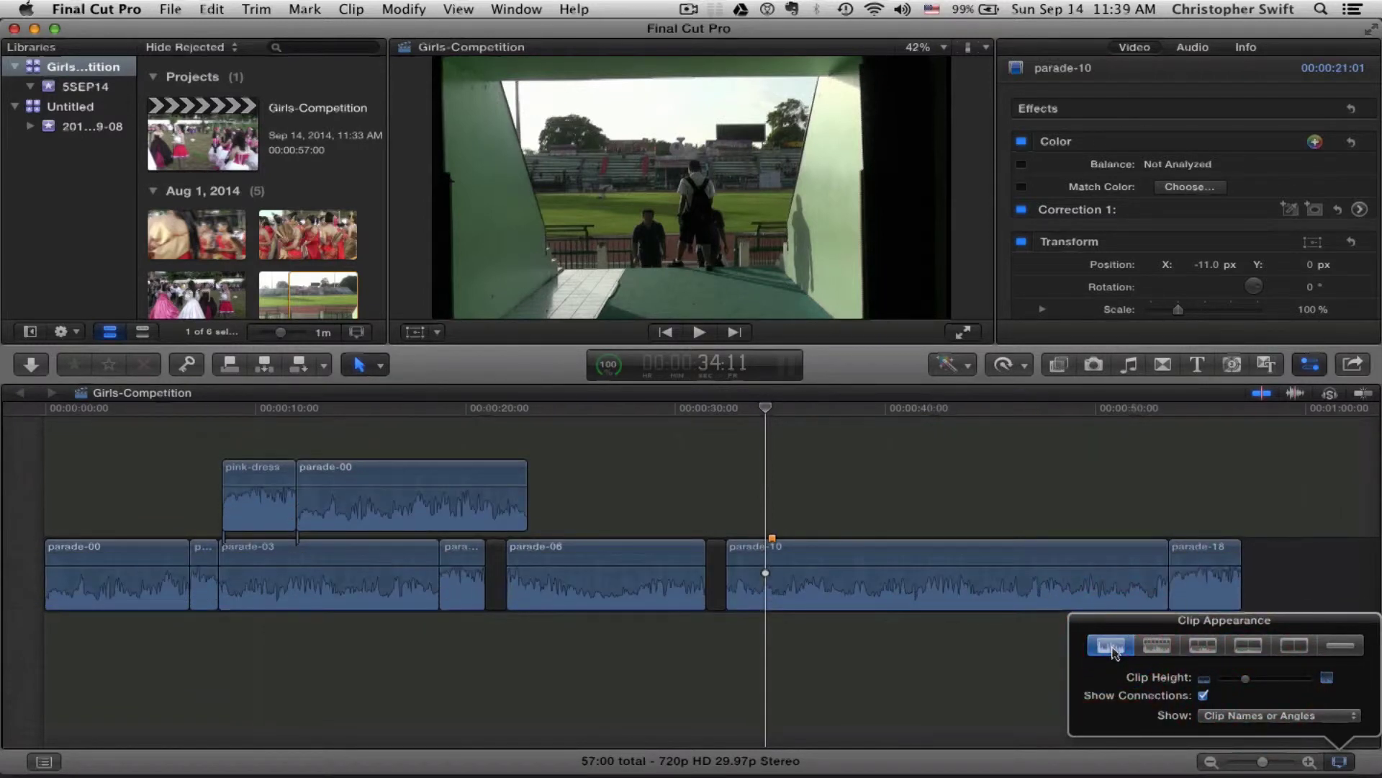
pyautogui.click(1159, 648)
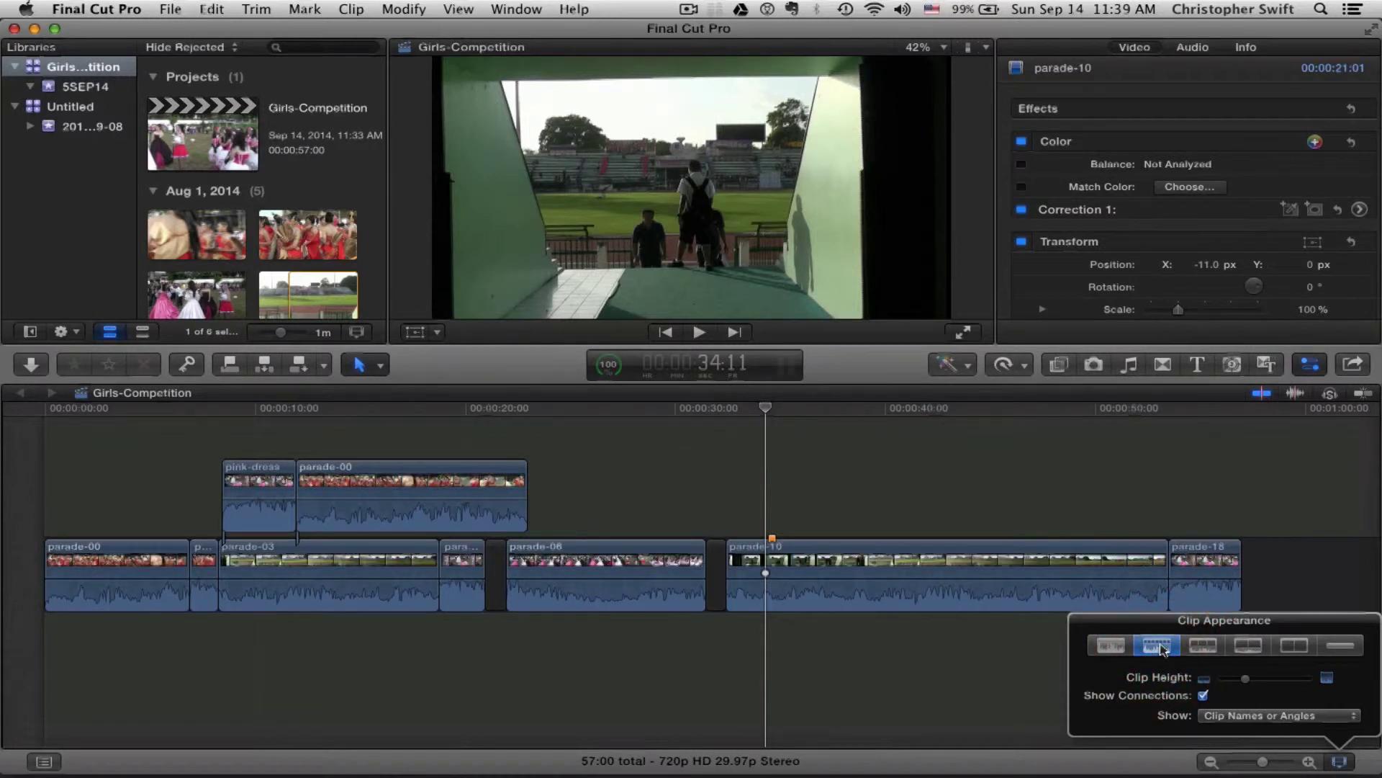
pyautogui.click(1201, 645)
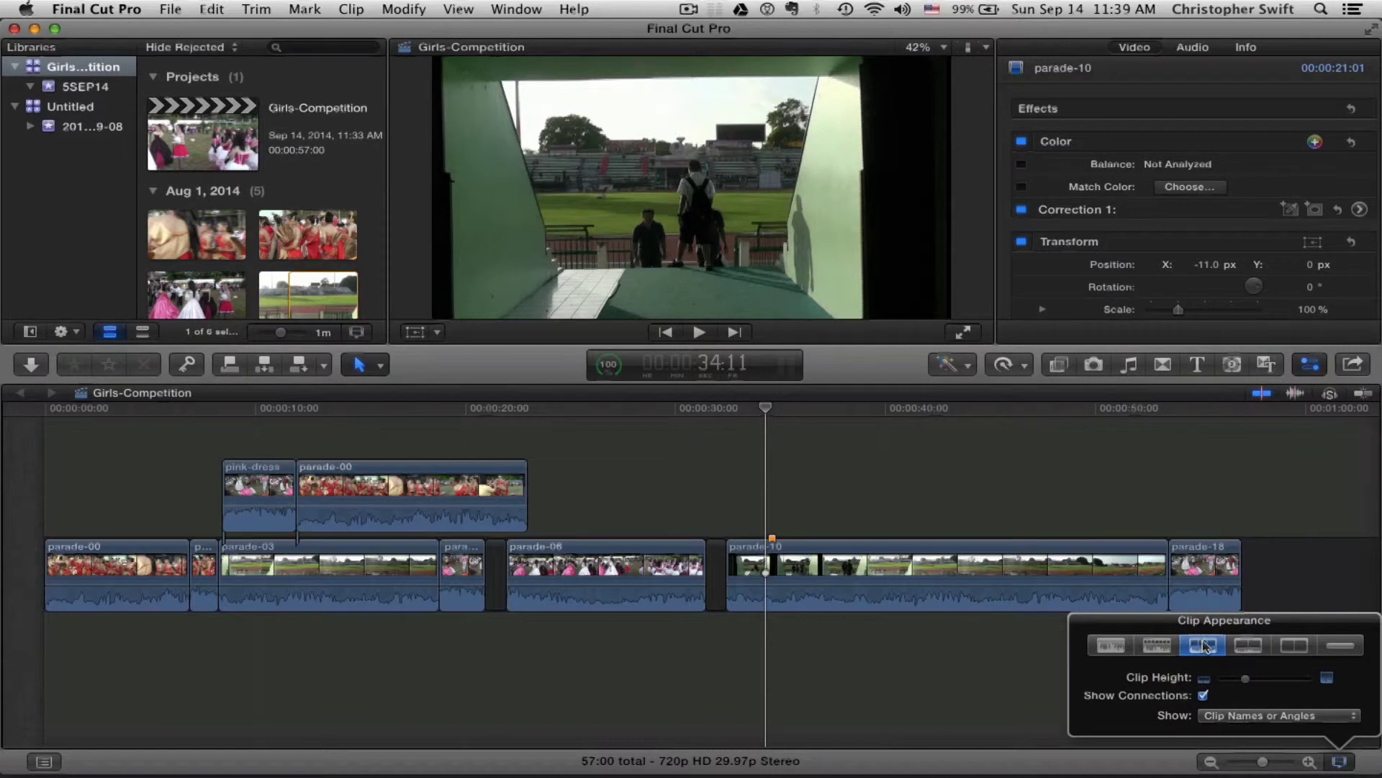
pyautogui.click(1248, 646)
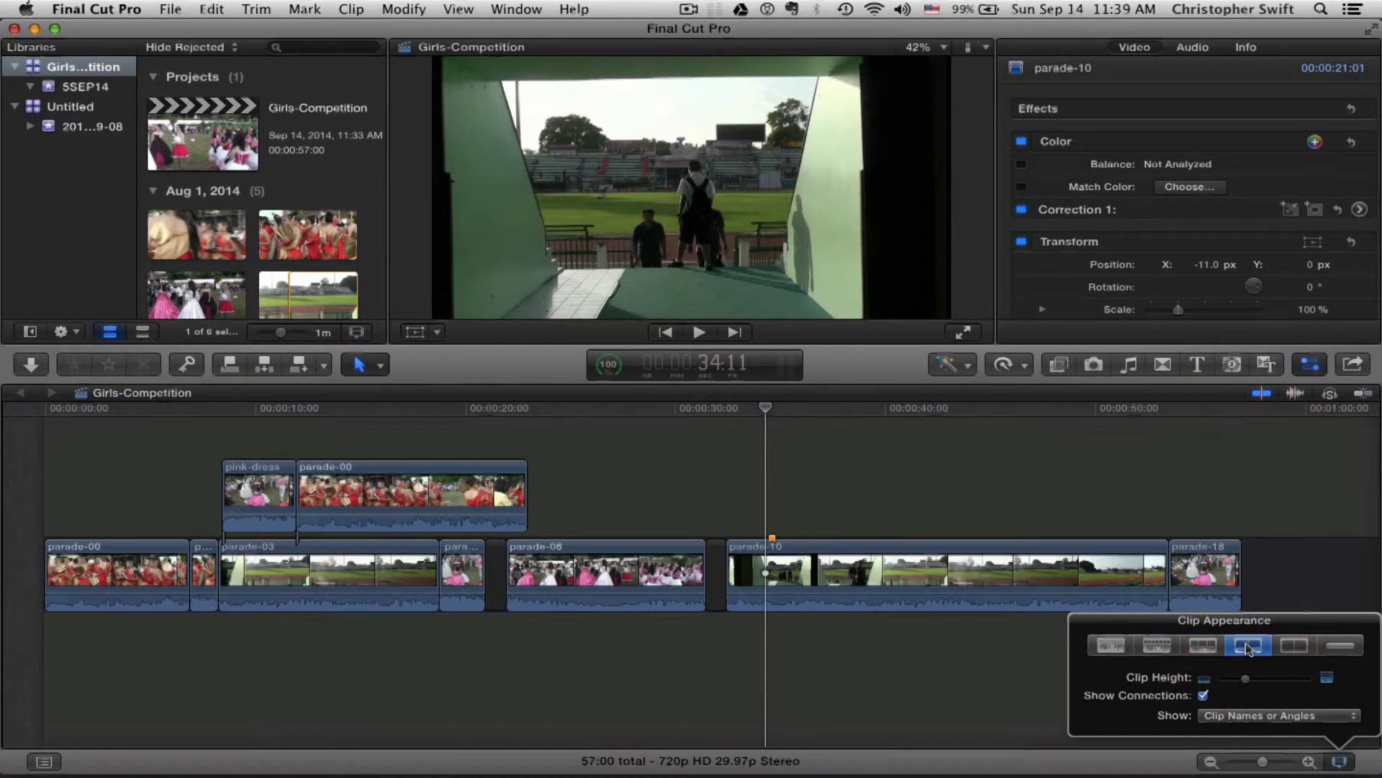
pyautogui.click(1294, 646)
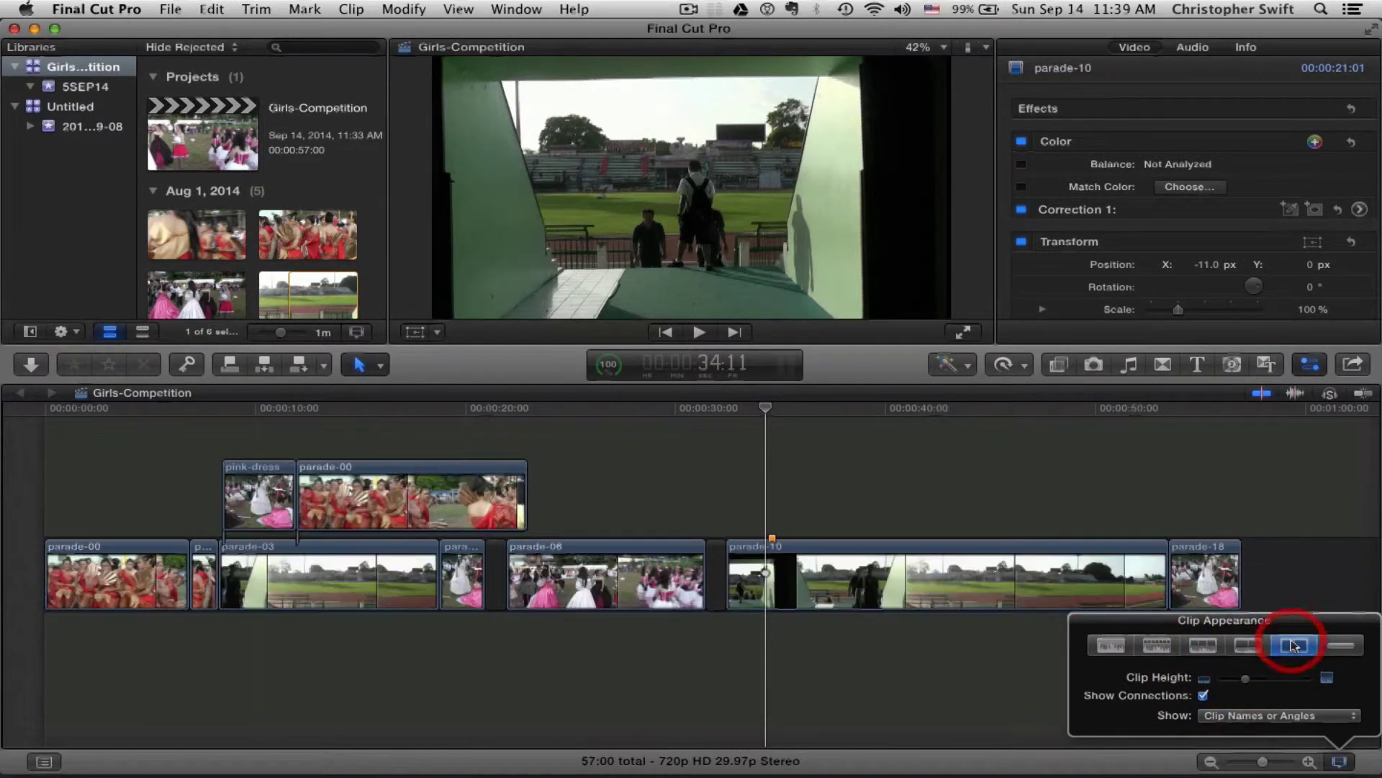
pyautogui.click(1341, 646)
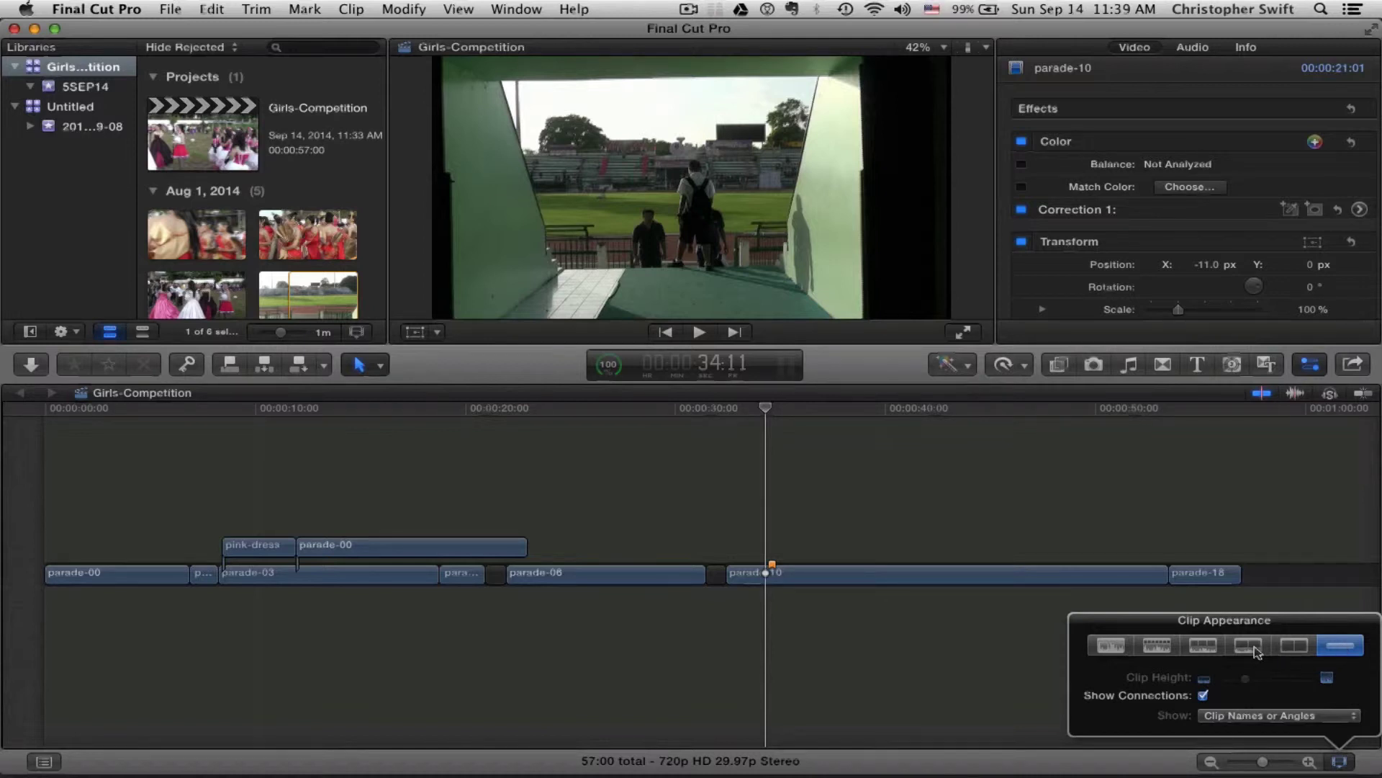
pyautogui.click(1248, 647)
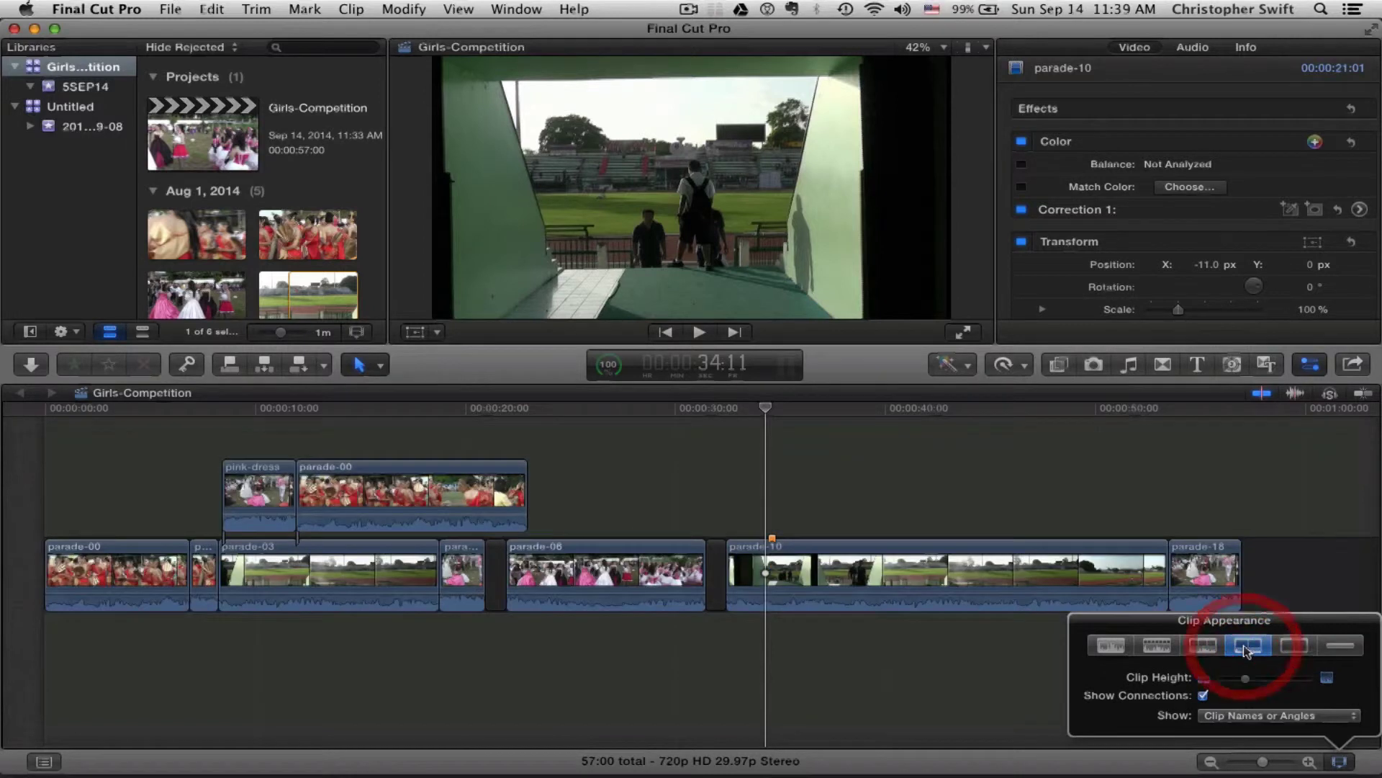
pyautogui.click(1203, 646)
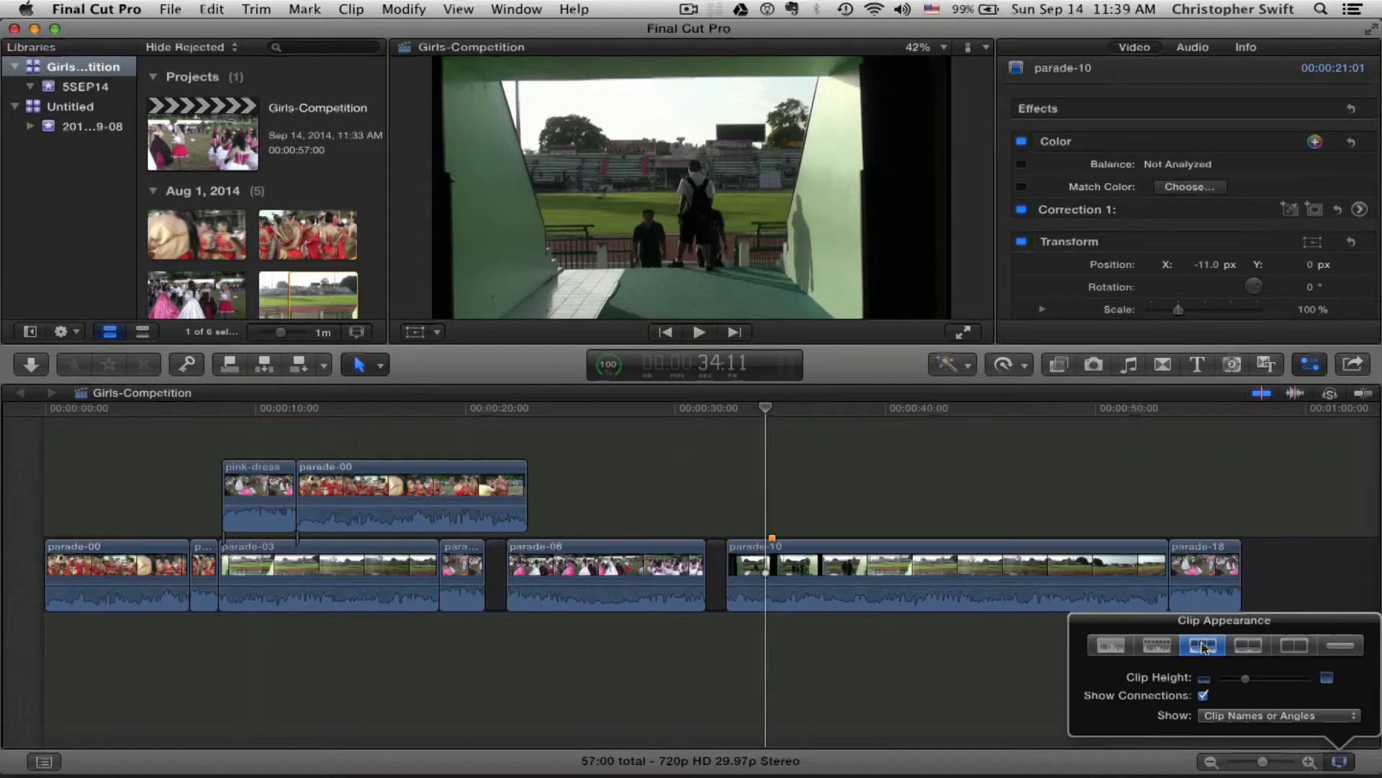
pyautogui.click(1003, 680)
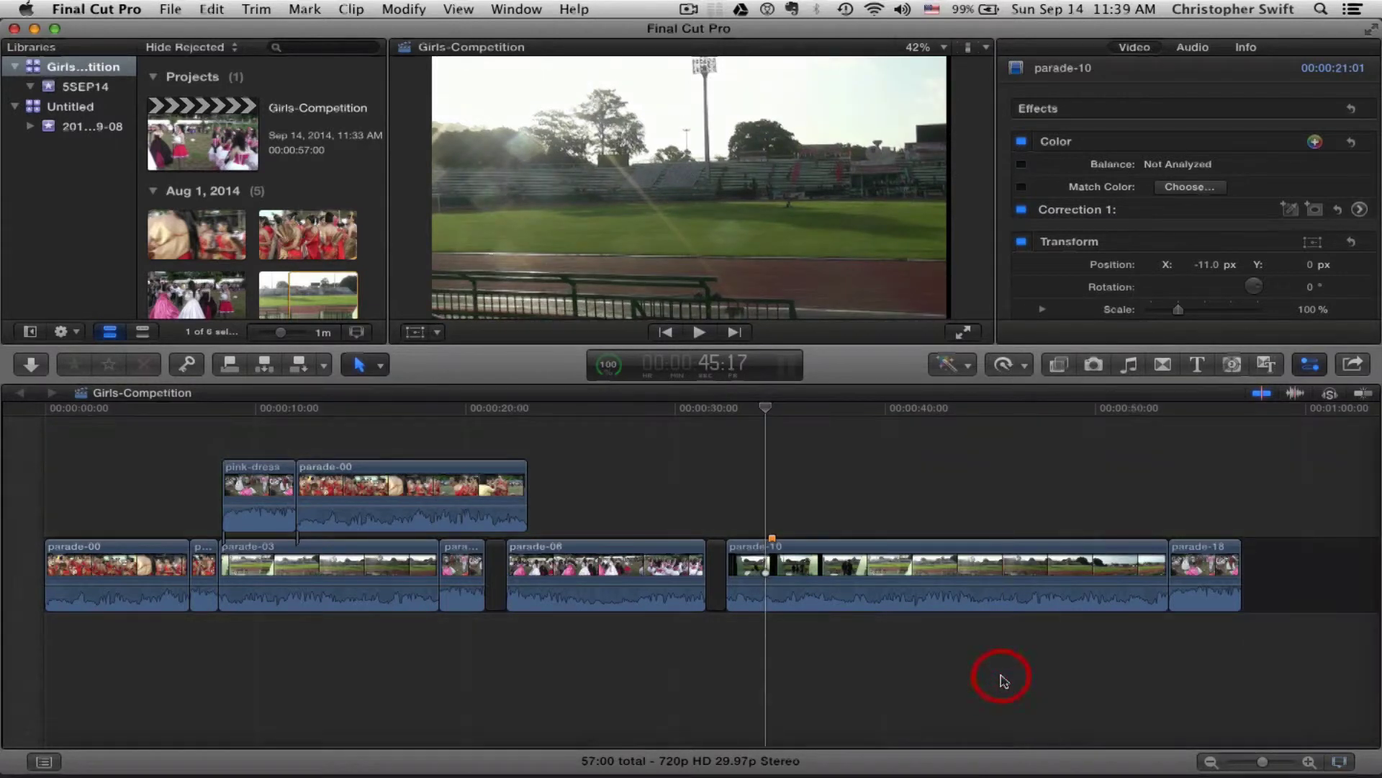
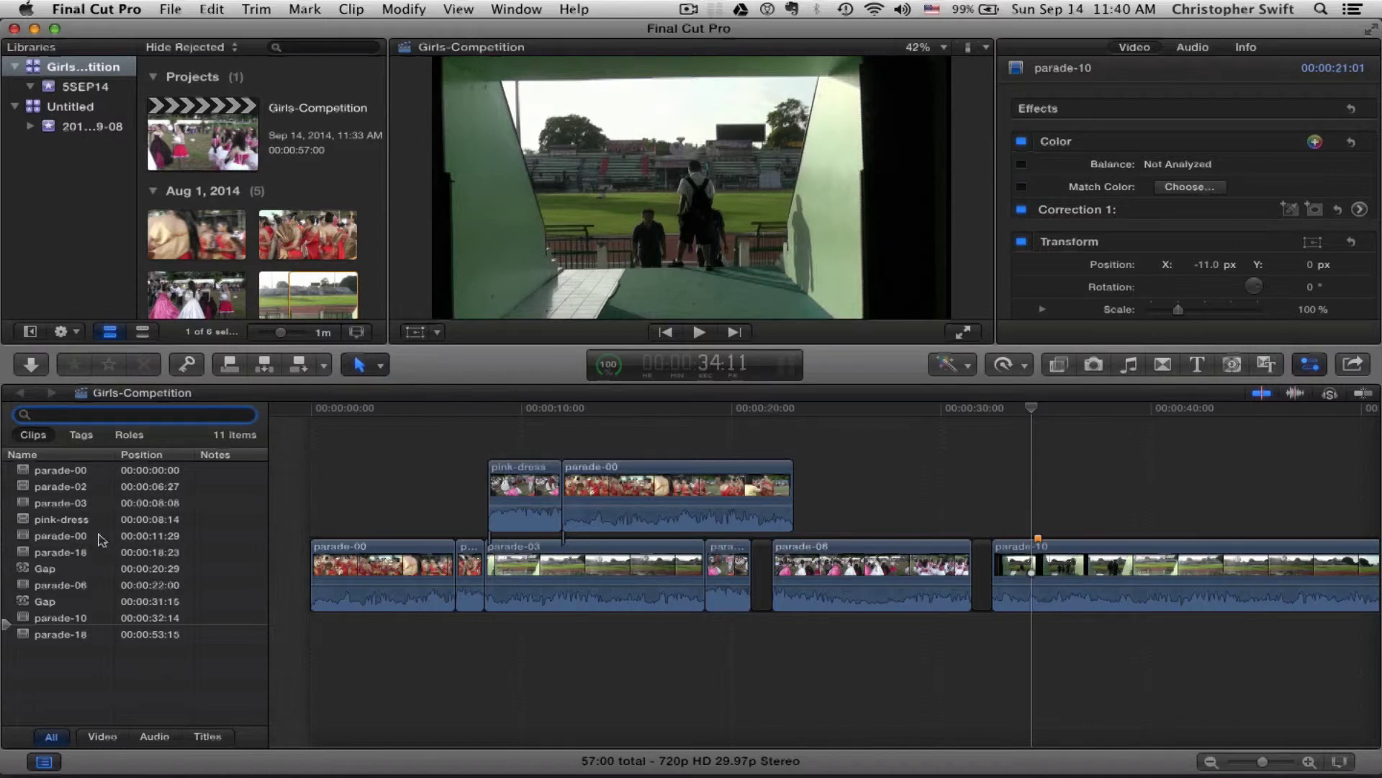
# Step: Use the timeline index to locate the parade-03 clip and the gap at 00:00:20:29 in the timeline
pyautogui.click(59, 507)
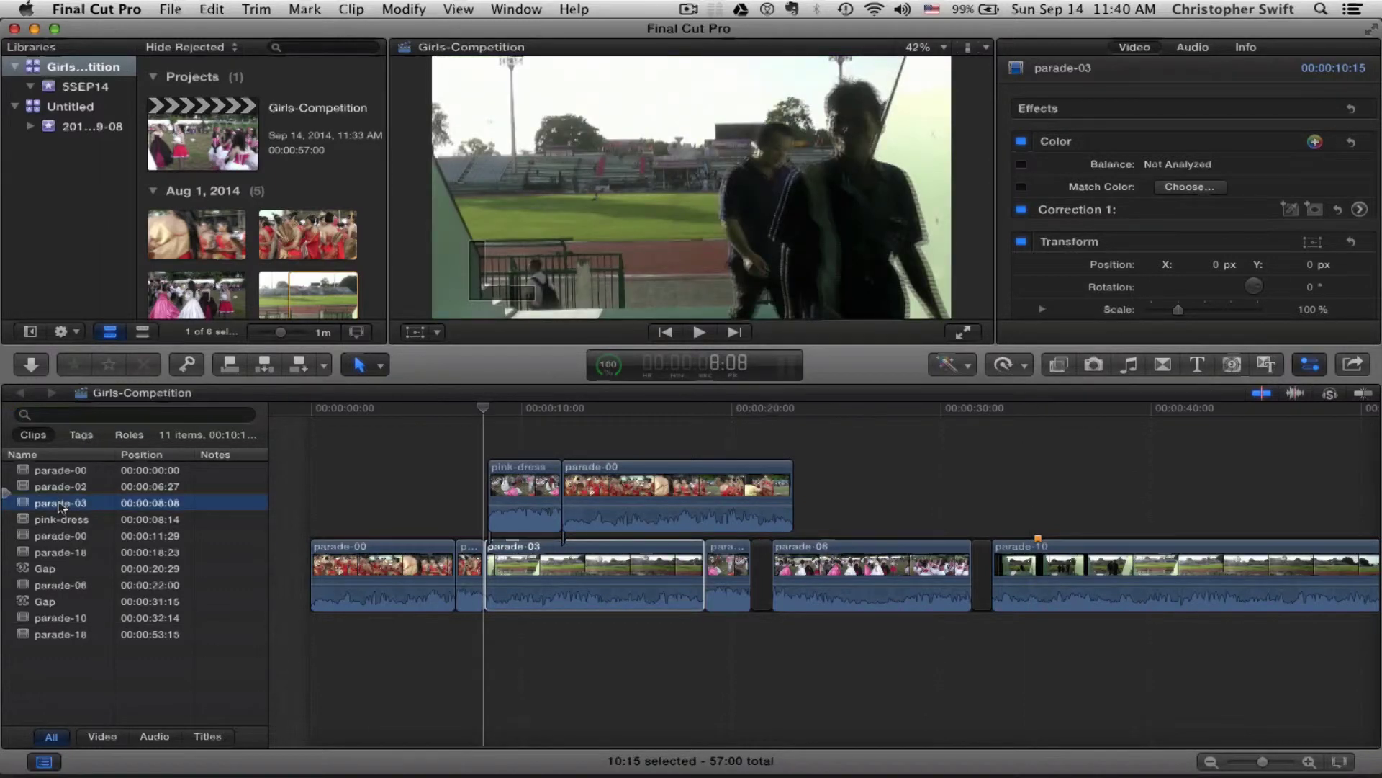
pyautogui.click(493, 545)
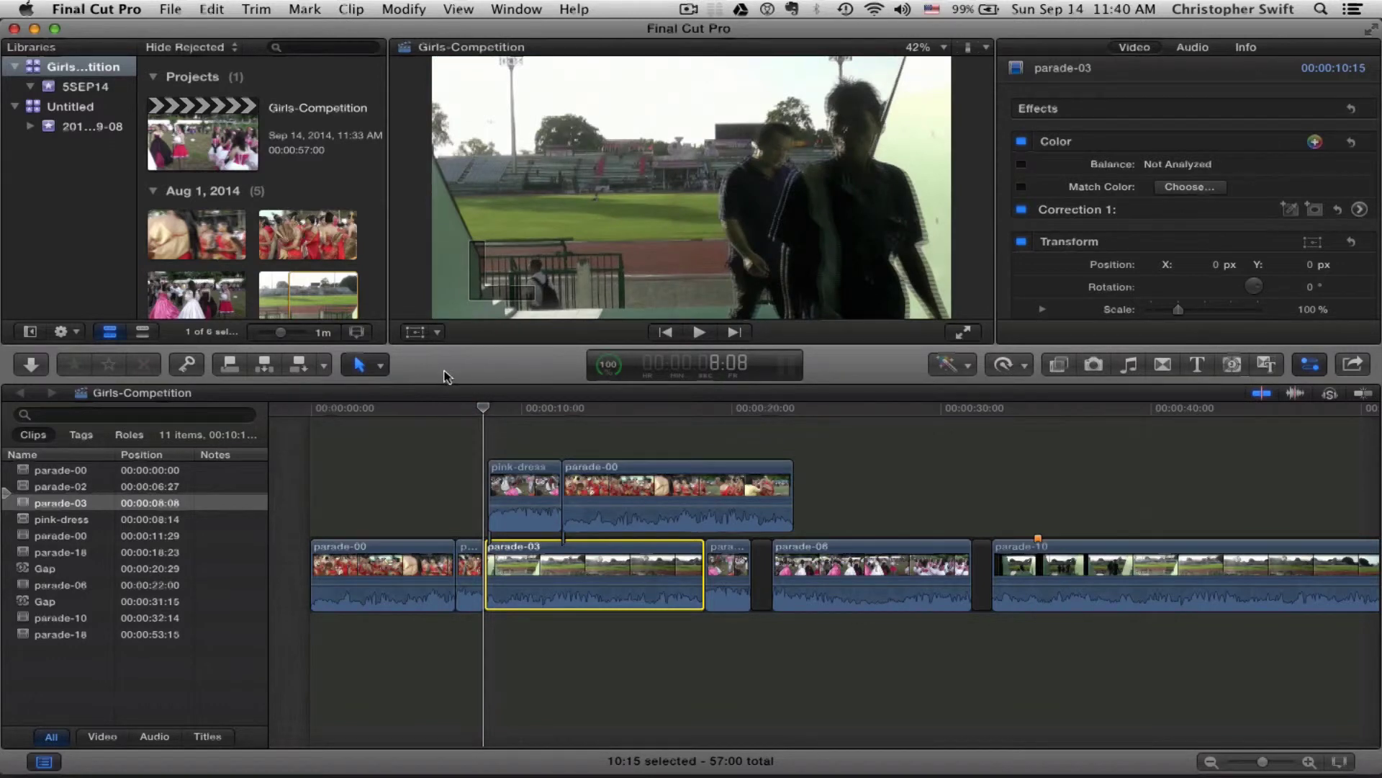
pyautogui.click(50, 571)
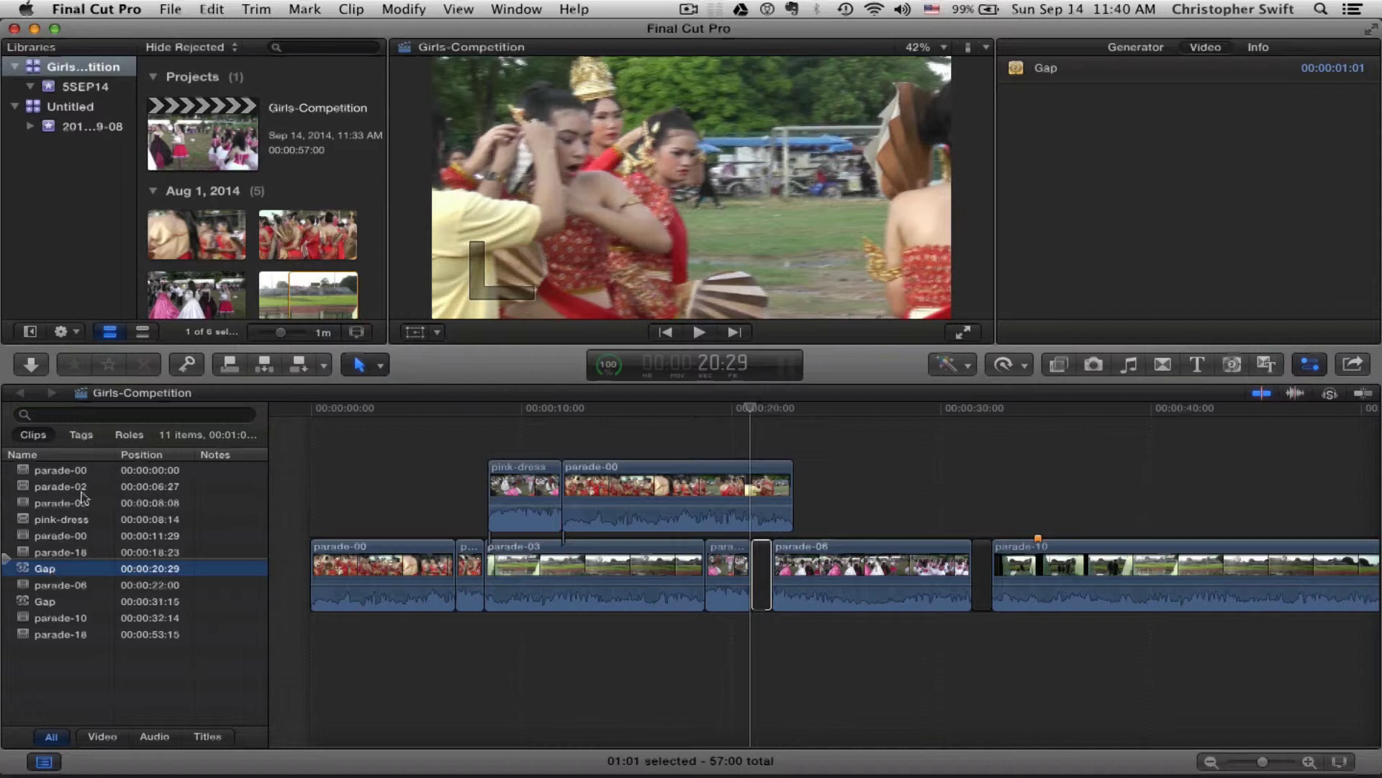
# Step: Search the timeline index for "parade" and for "parade-18", and clear the search
pyautogui.click(97, 415)
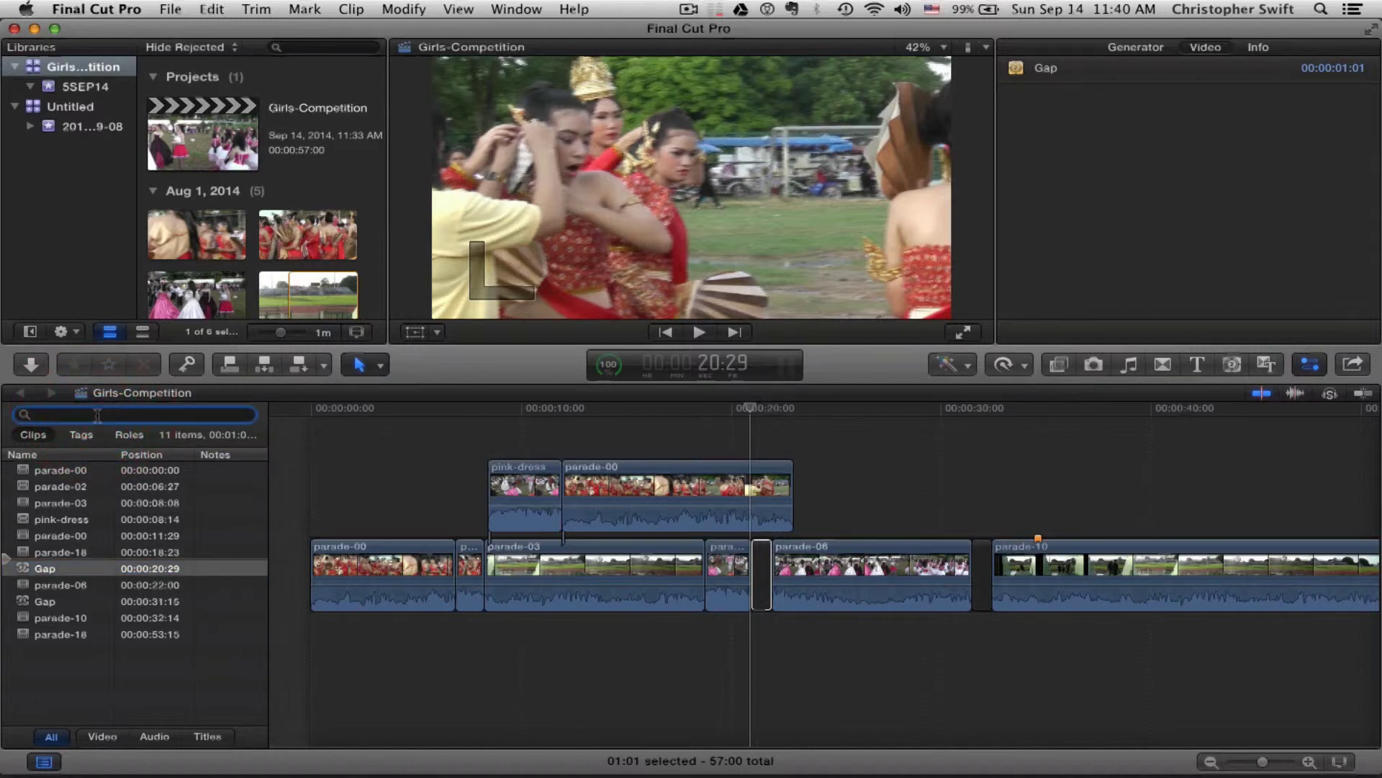
pyautogui.write('parade')
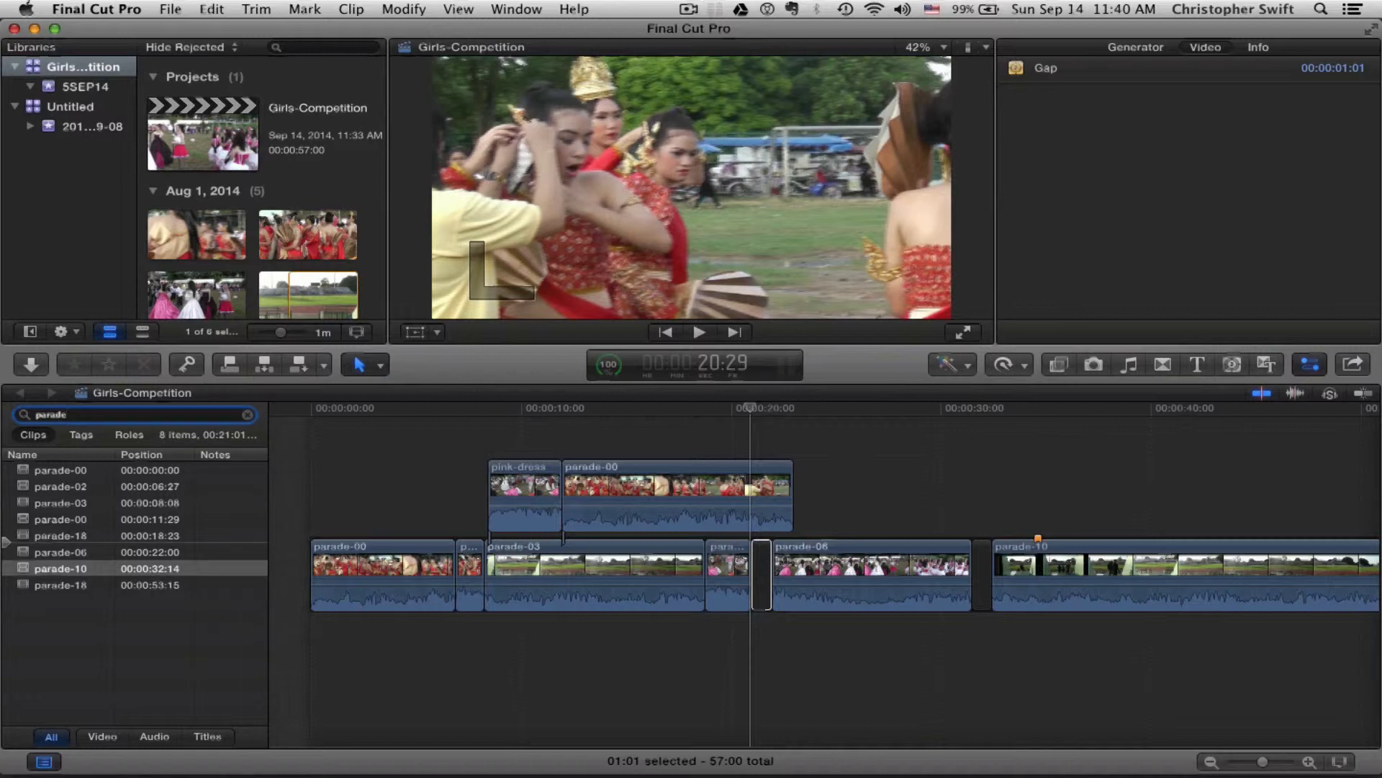
pyautogui.write('-18')
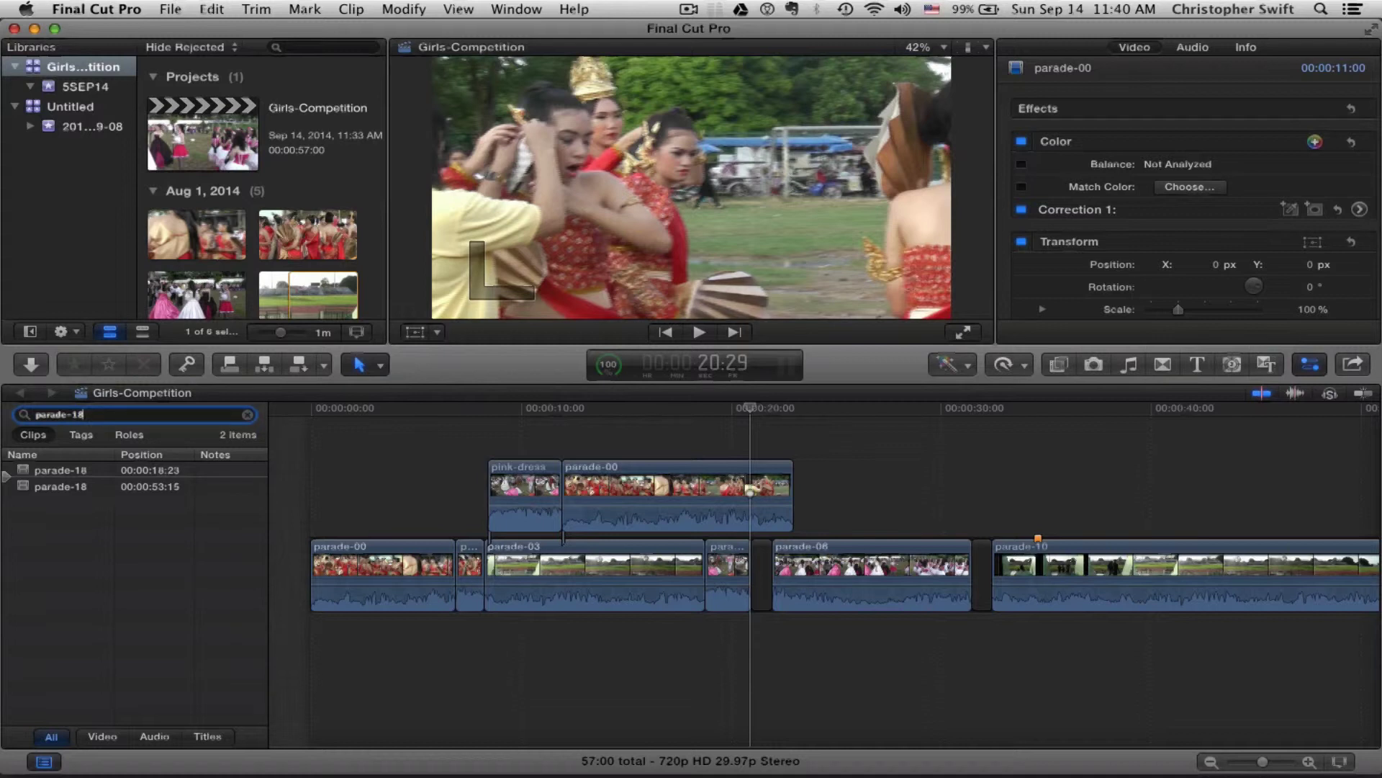
pyautogui.press('BackSpace')
pyautogui.press('BackSpace')
pyautogui.press('BackSpace')
pyautogui.press('BackSpace')
pyautogui.press('BackSpace')
pyautogui.press('BackSpace')
pyautogui.press('BackSpace')
pyautogui.press('BackSpace')
pyautogui.press('BackSpace')
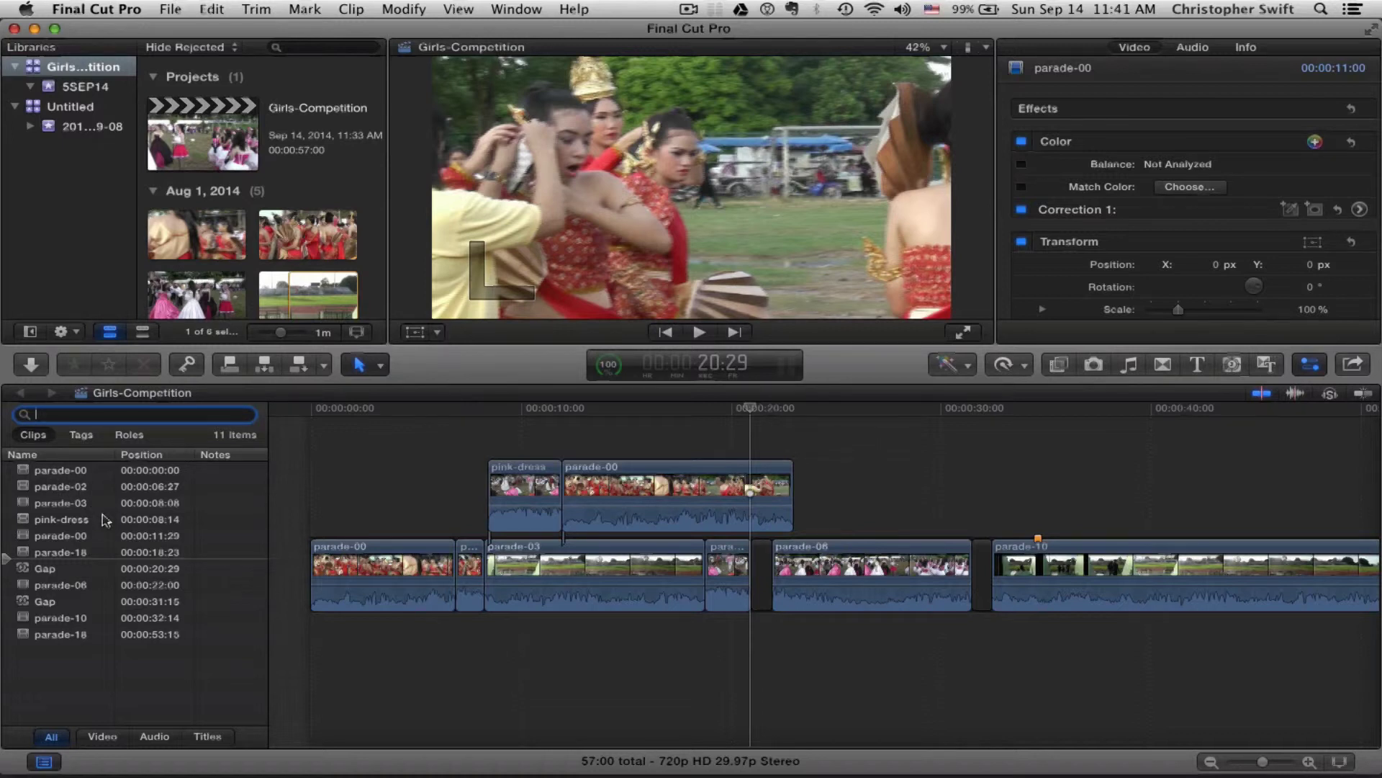
# Step: Rename the parade-02 clip as close-up in the timeline index and magnify that clip in the timeline
pyautogui.click(66, 492)
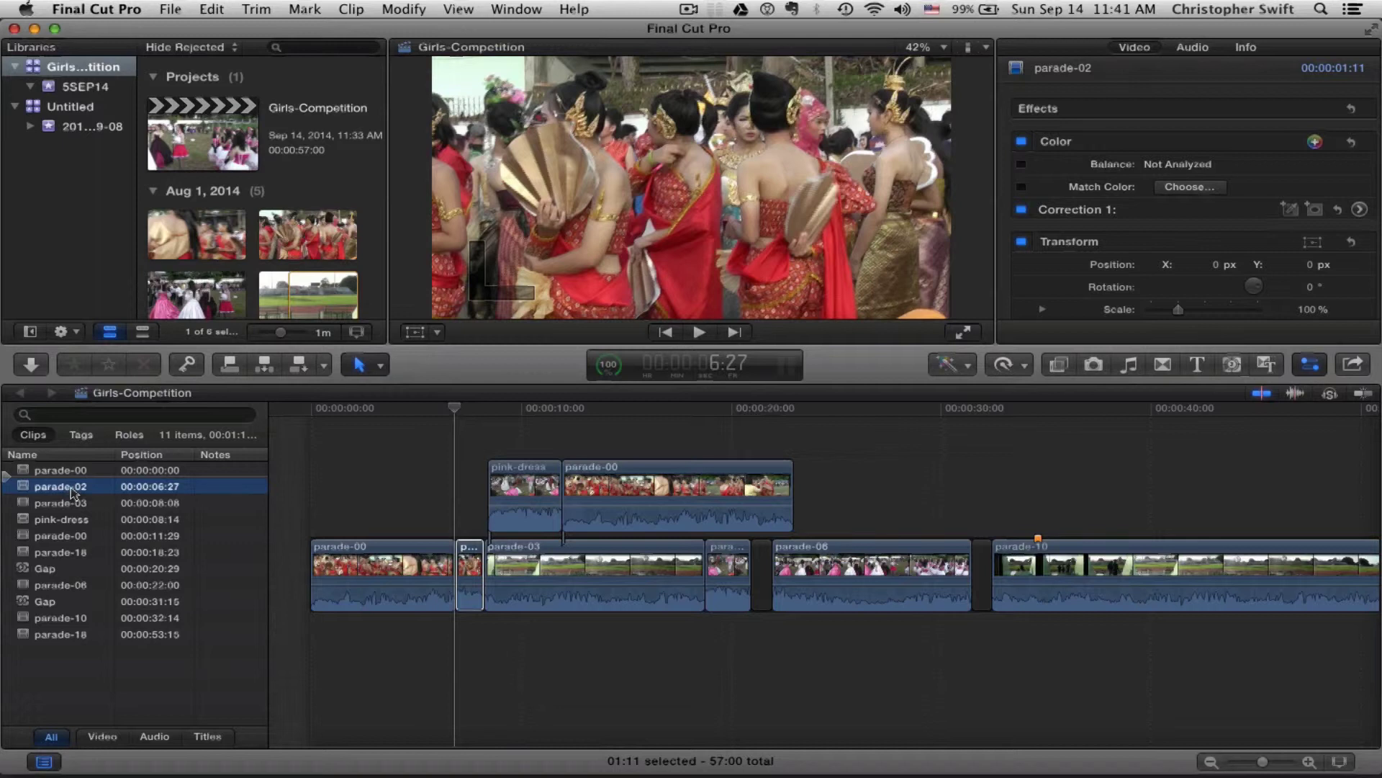
pyautogui.click(72, 491)
pyautogui.write('close')
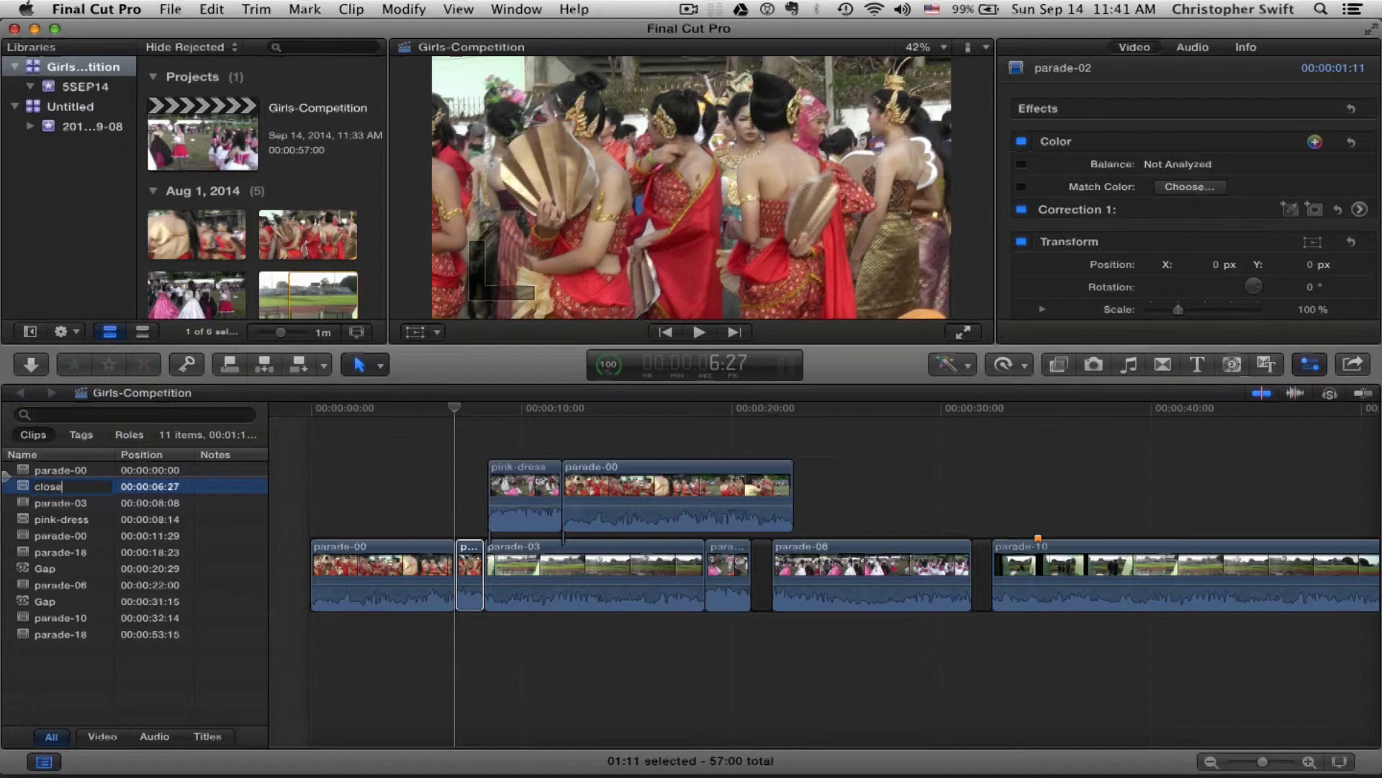
pyautogui.write('-up')
pyautogui.press('Return')
pyautogui.click(471, 568)
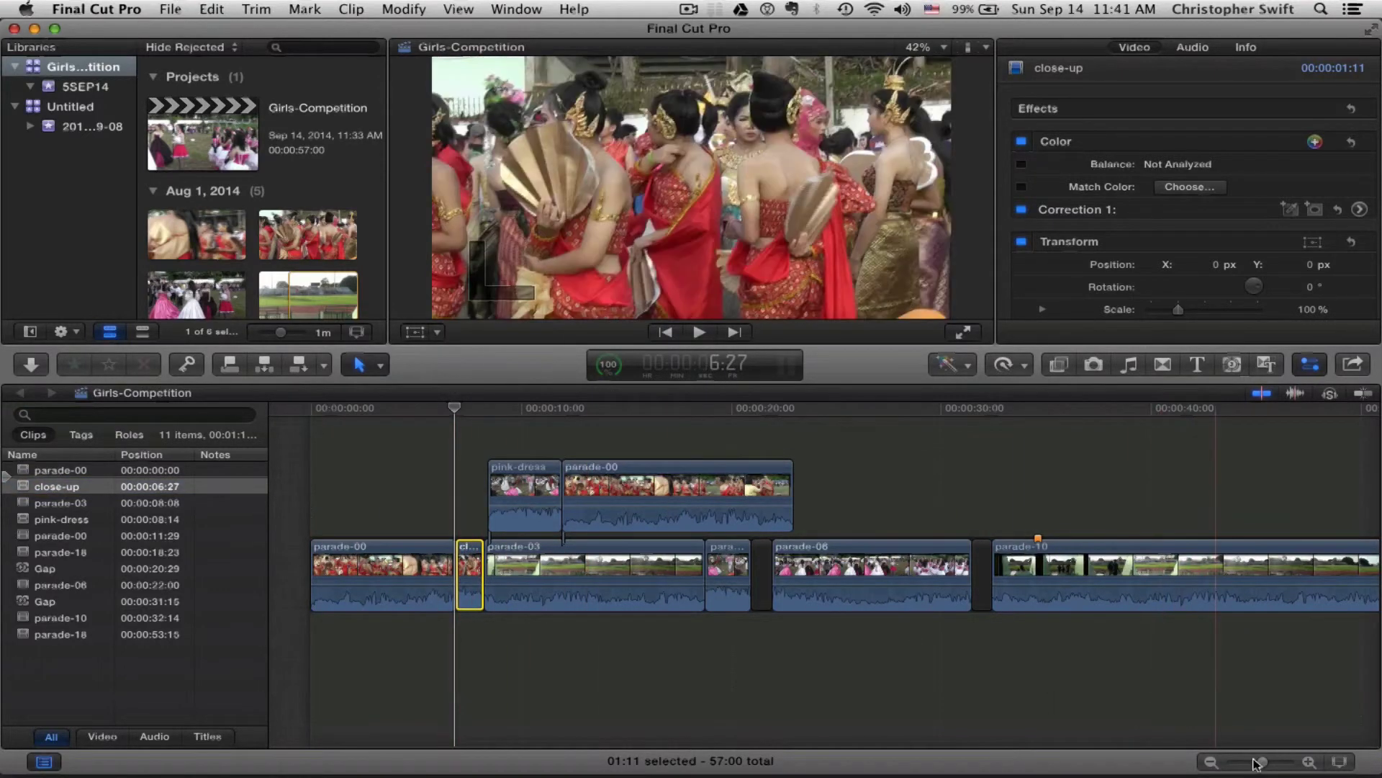
pyautogui.moveTo(1265, 764); pyautogui.dragTo(1283, 767)
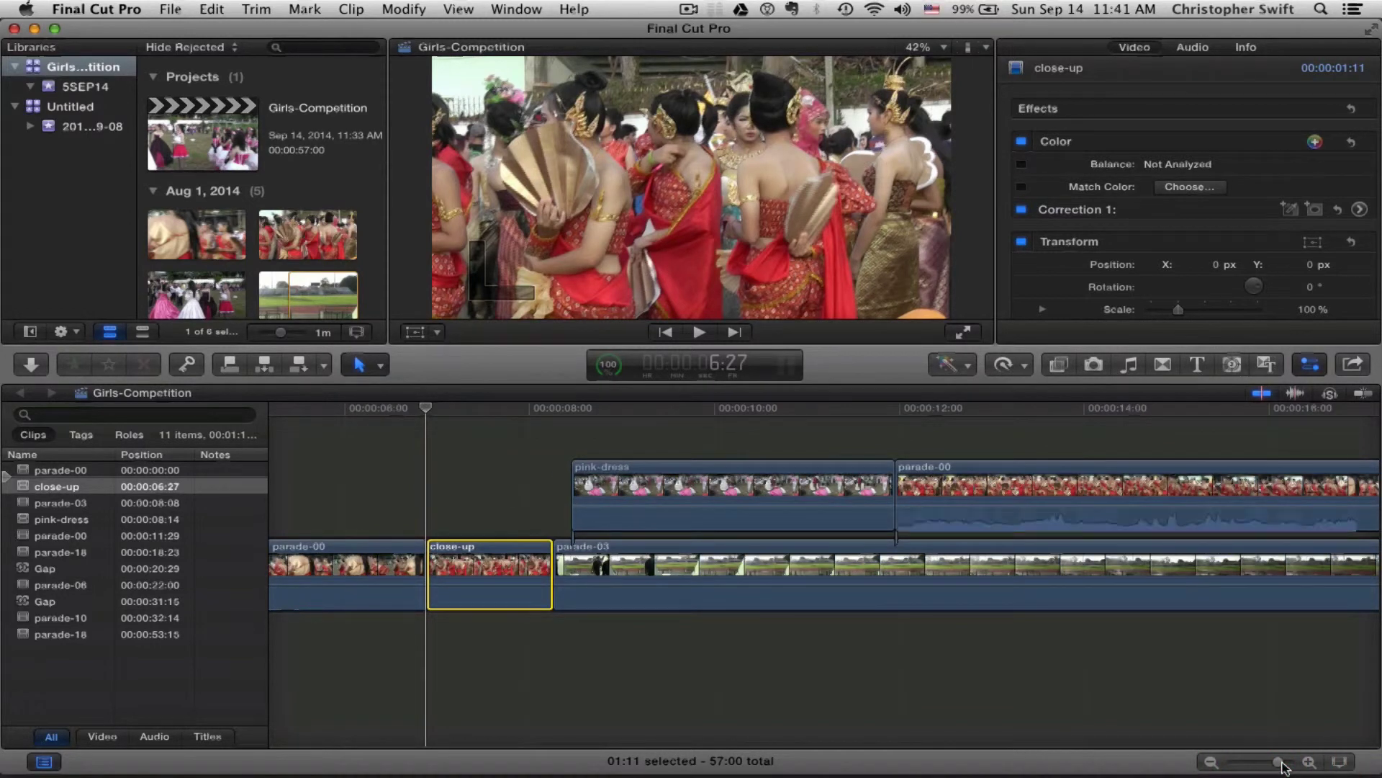
# Step: Fit the entire project in the timeline view and hide the timeline index
pyautogui.hotkey('shift', 'z')
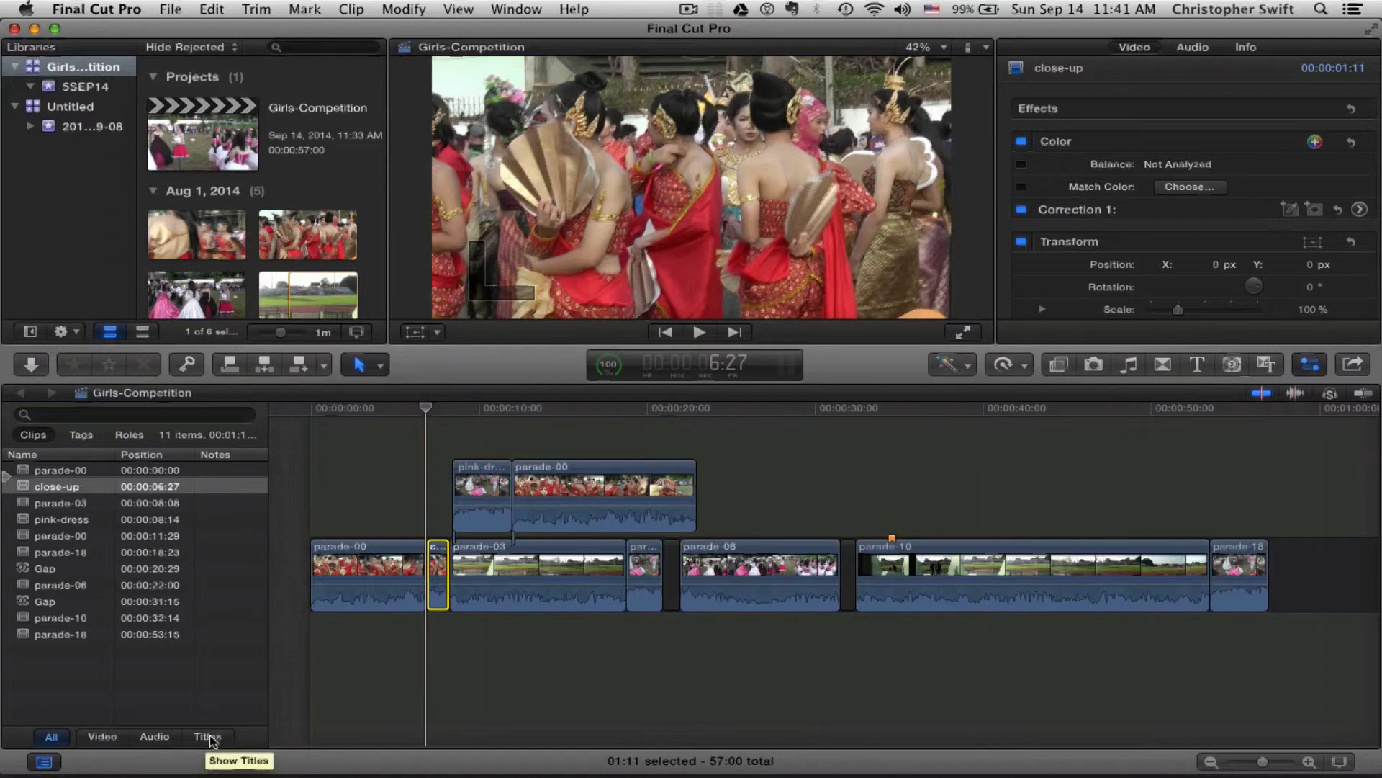
pyautogui.click(42, 762)
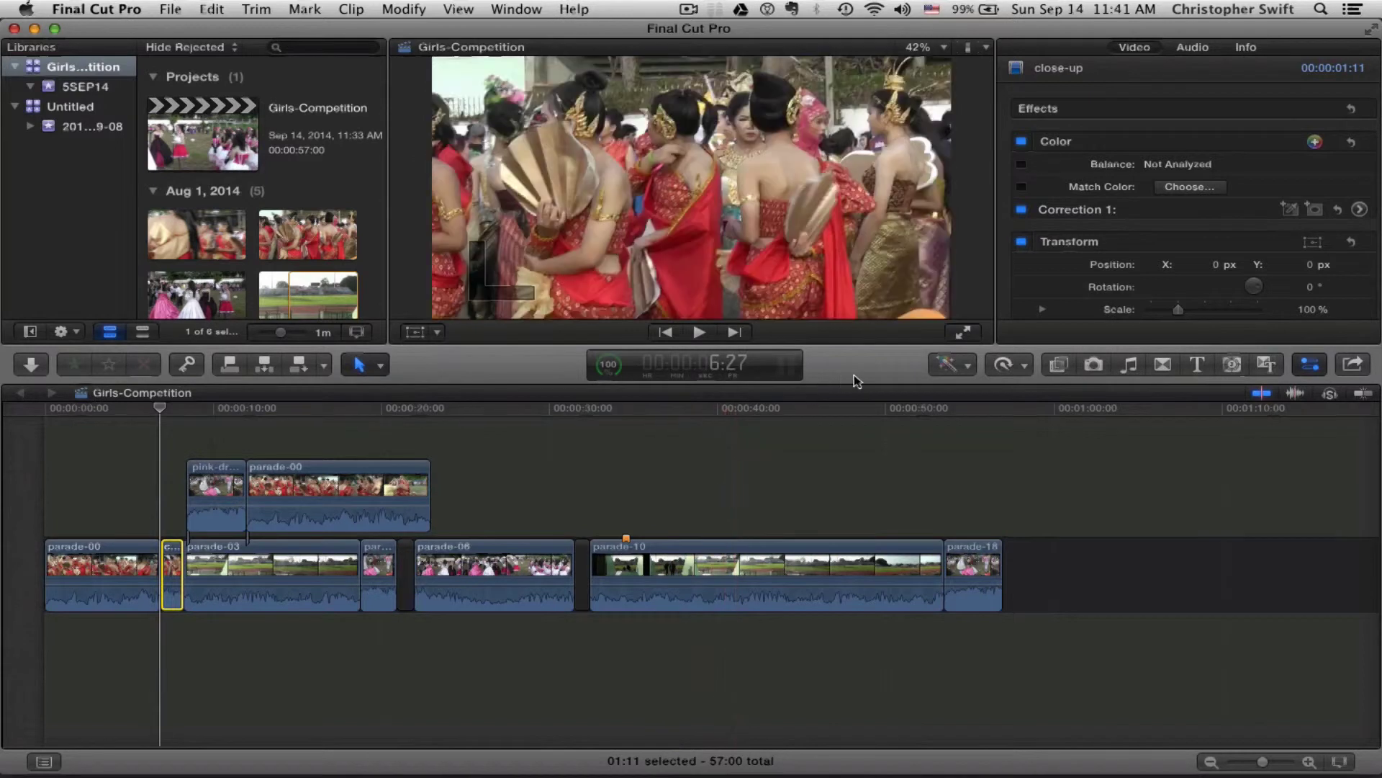
# Step: Move the playhead to 28:16 in the timeline with skimming turned off, and turn skimming back on
pyautogui.click(1263, 394)
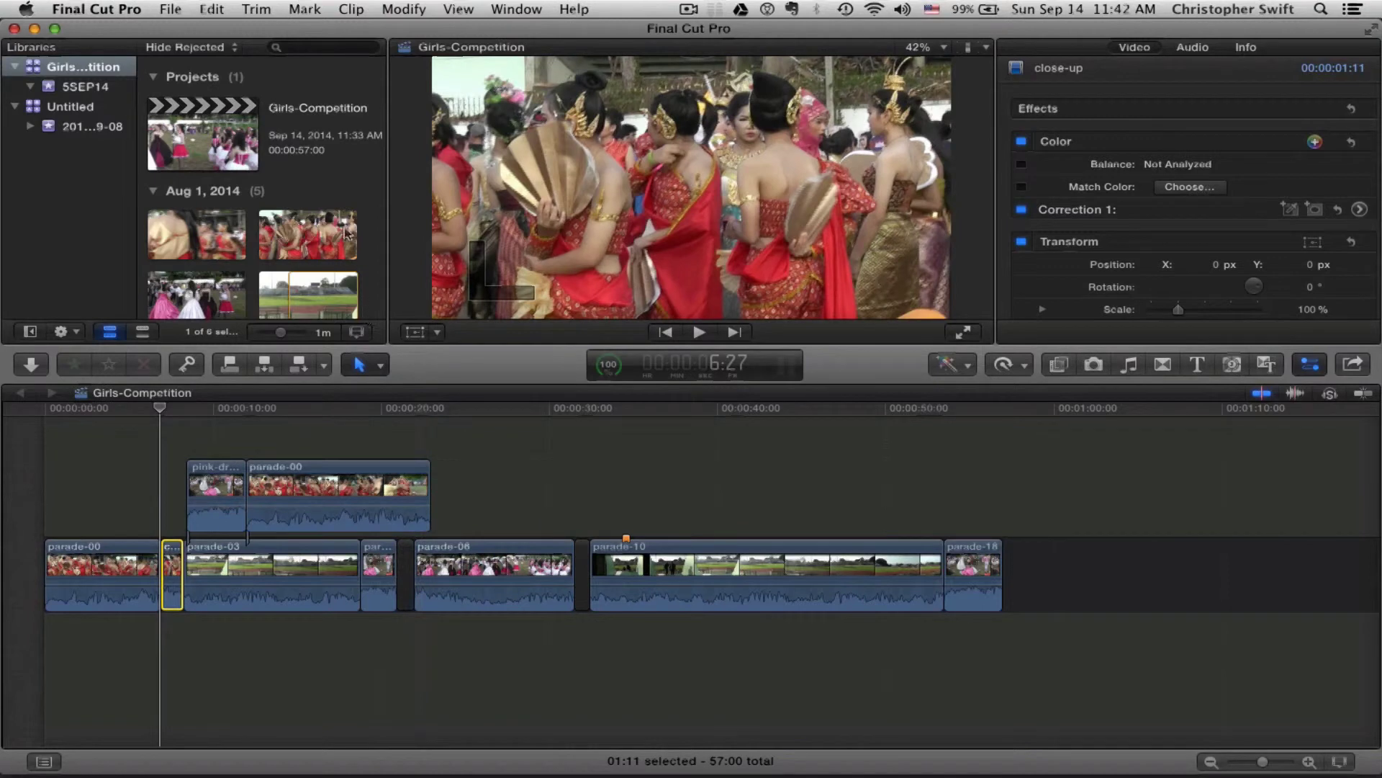
pyautogui.click(333, 232)
pyautogui.click(1260, 395)
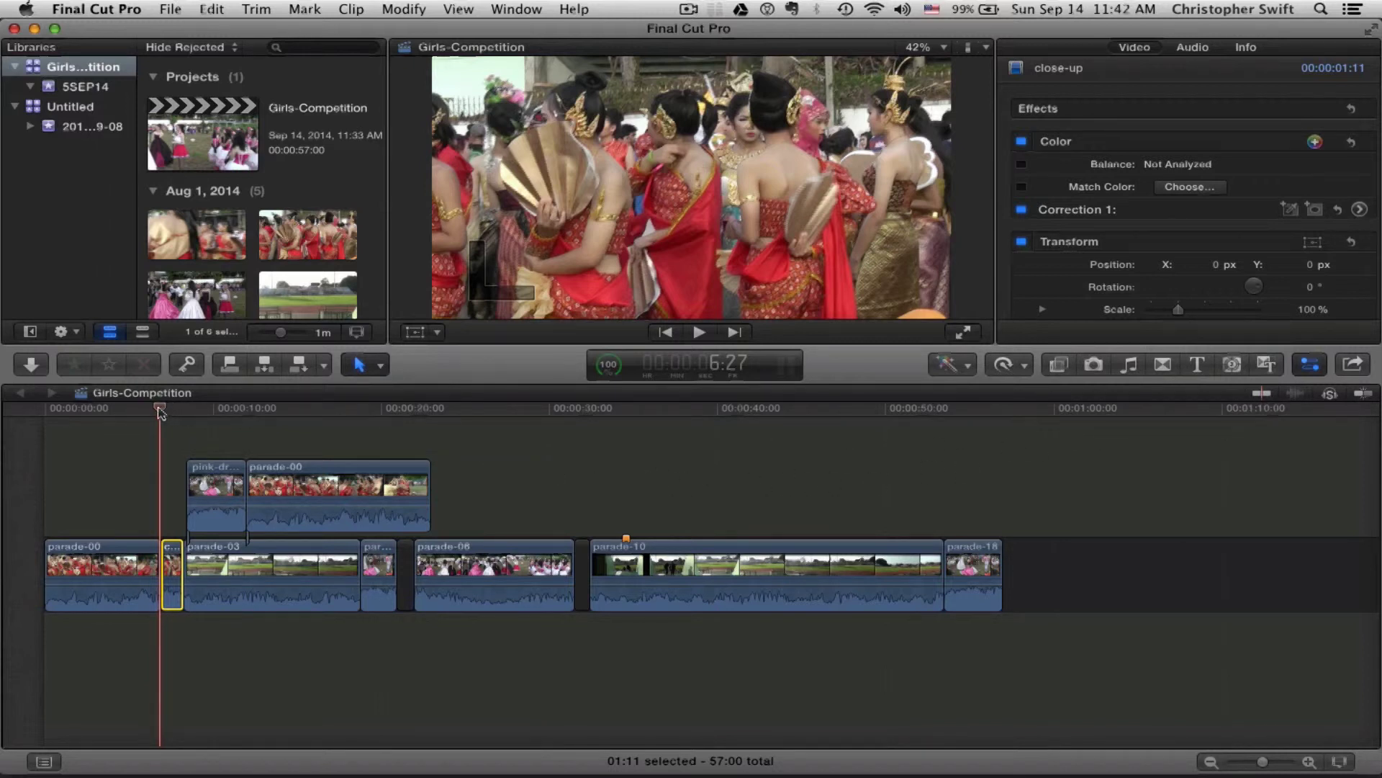
pyautogui.moveTo(159, 409); pyautogui.dragTo(525, 417)
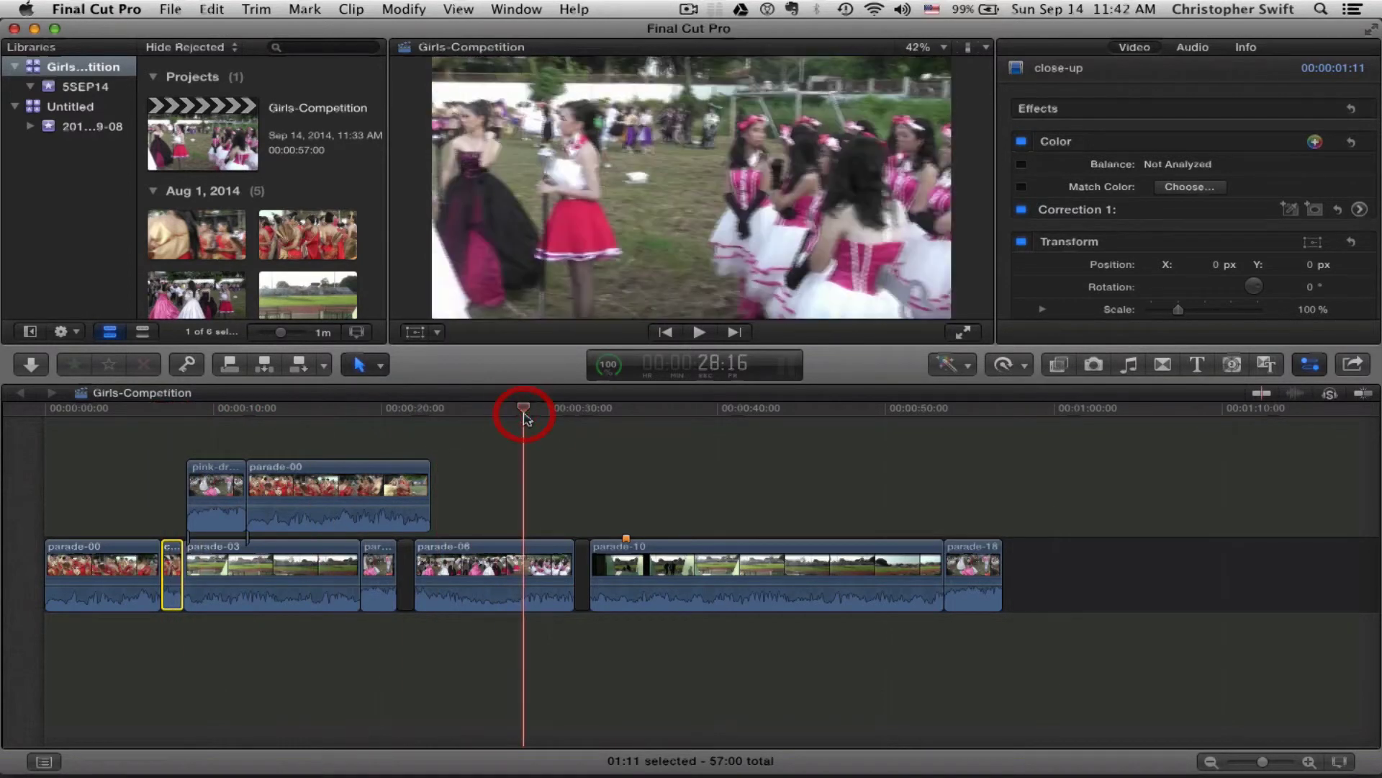
pyautogui.click(1262, 393)
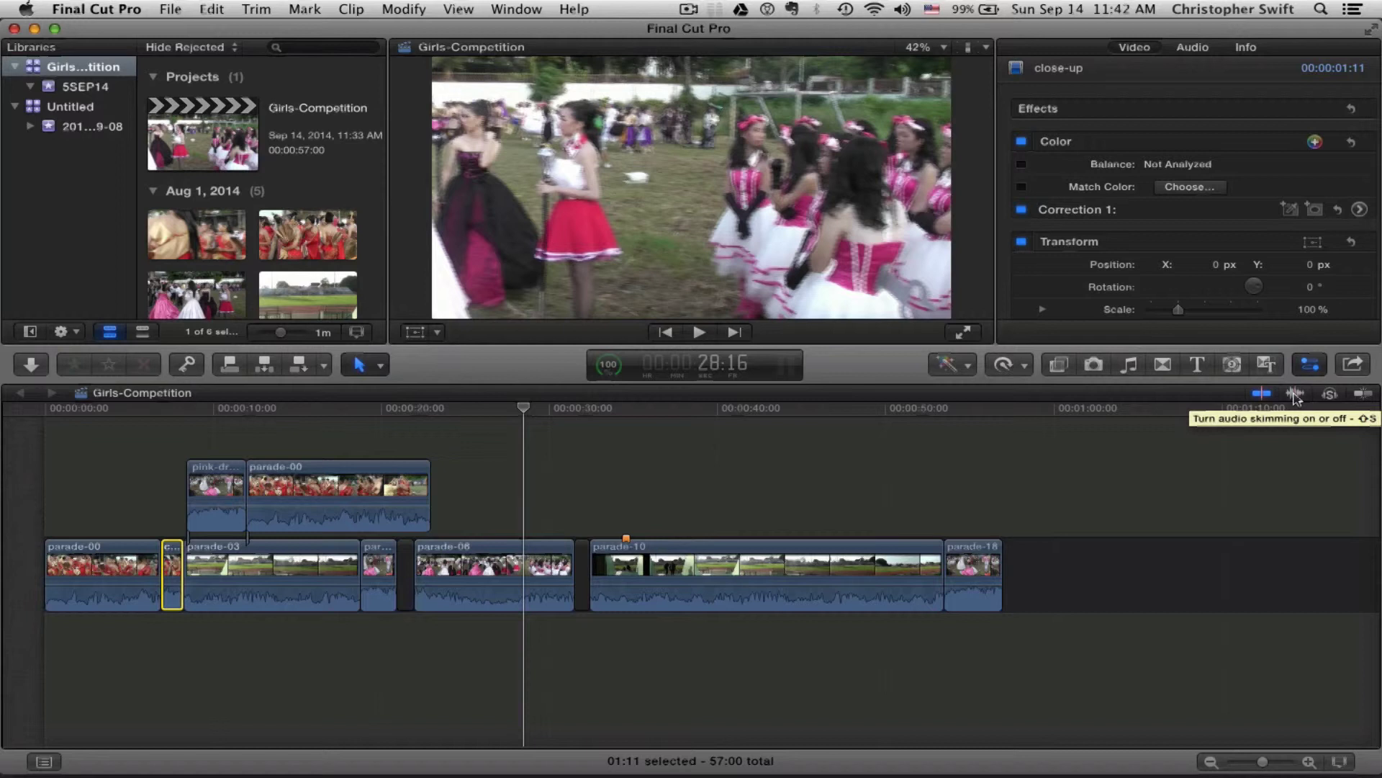
# Step: Try out audio skimming and timeline snapping, switching each one on and back off
pyautogui.click(1296, 394)
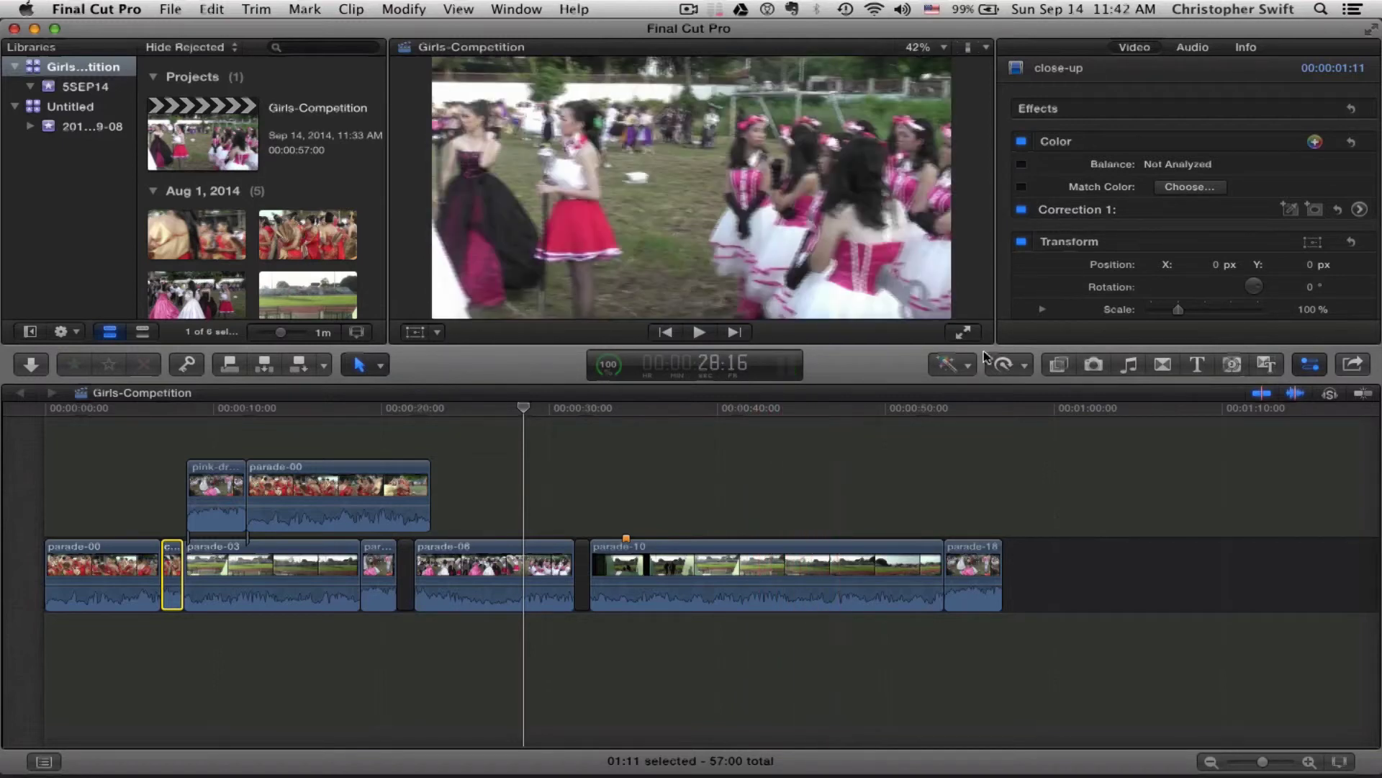
pyautogui.click(1295, 393)
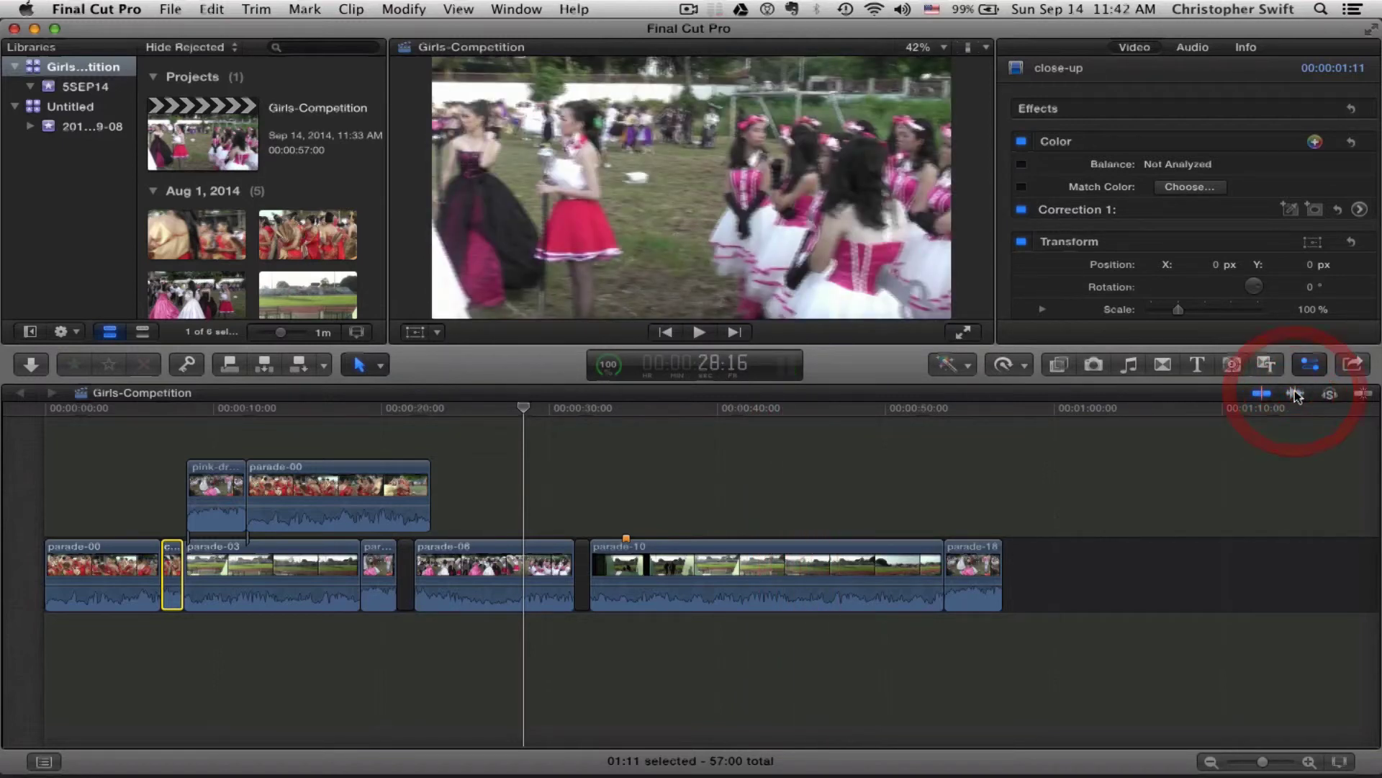
pyautogui.click(1364, 394)
pyautogui.click(1363, 395)
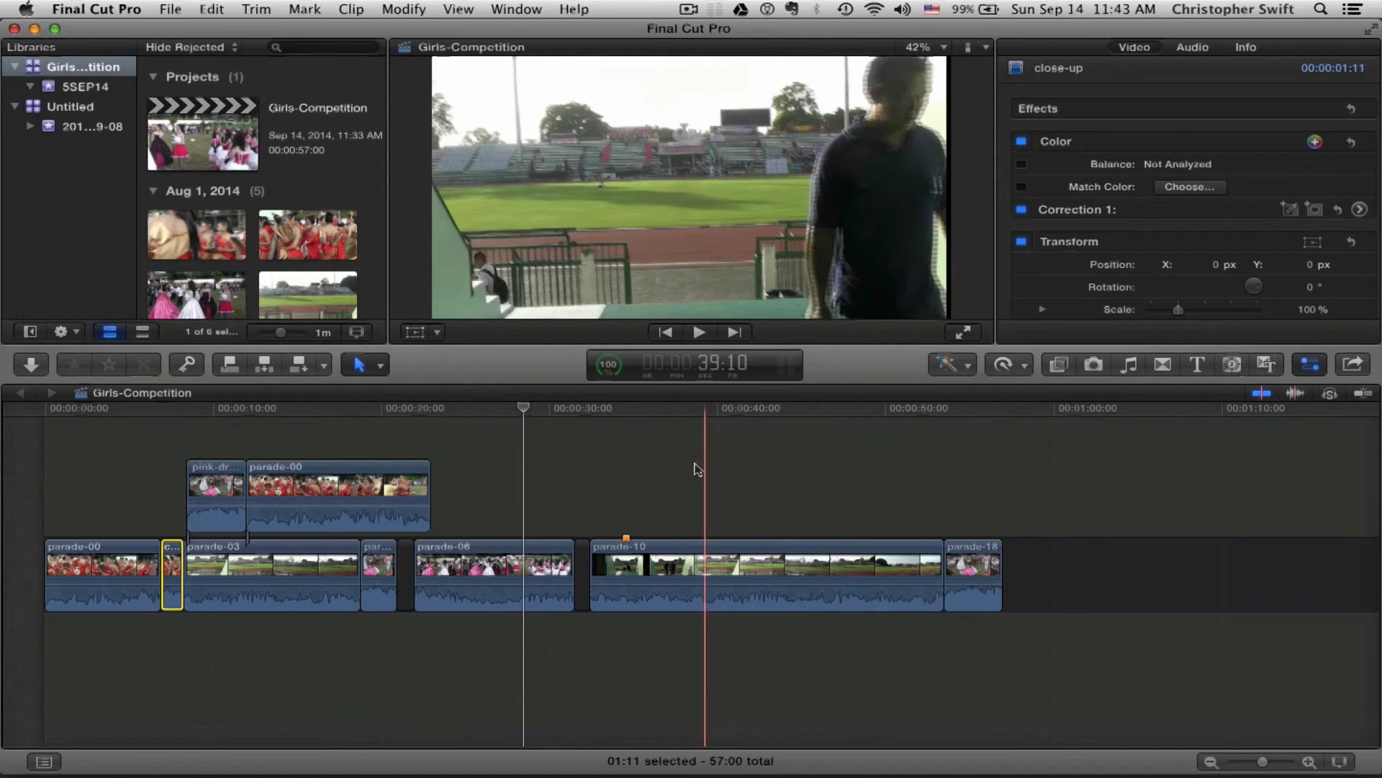